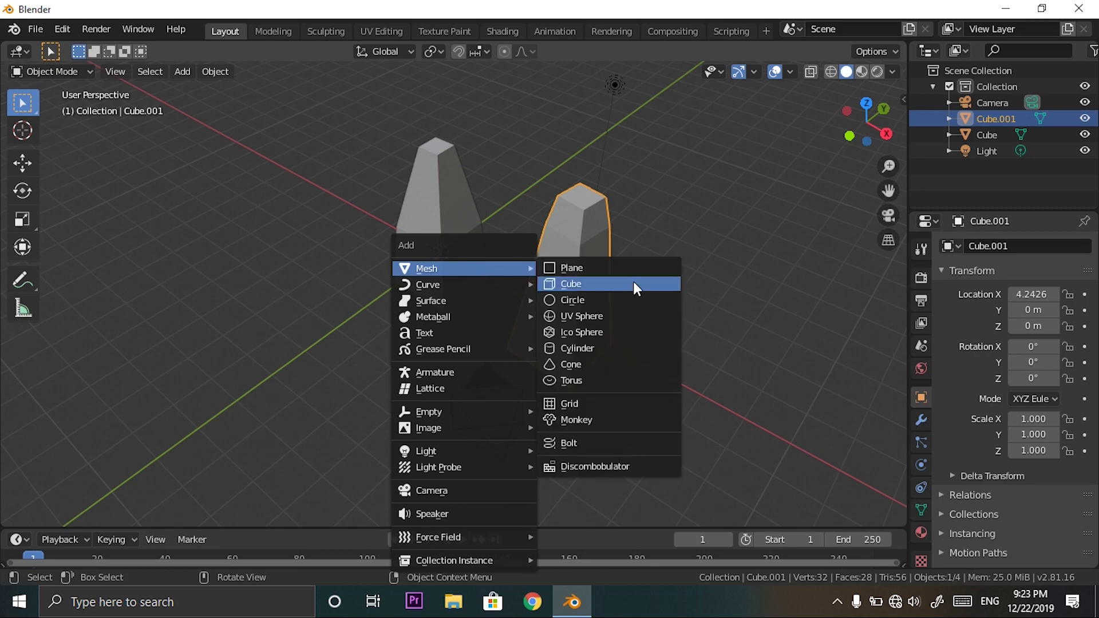
# Add a third cube and move it along the X axis to about -4.67 m.
pyautogui.click(633, 282)
pyautogui.press('g')
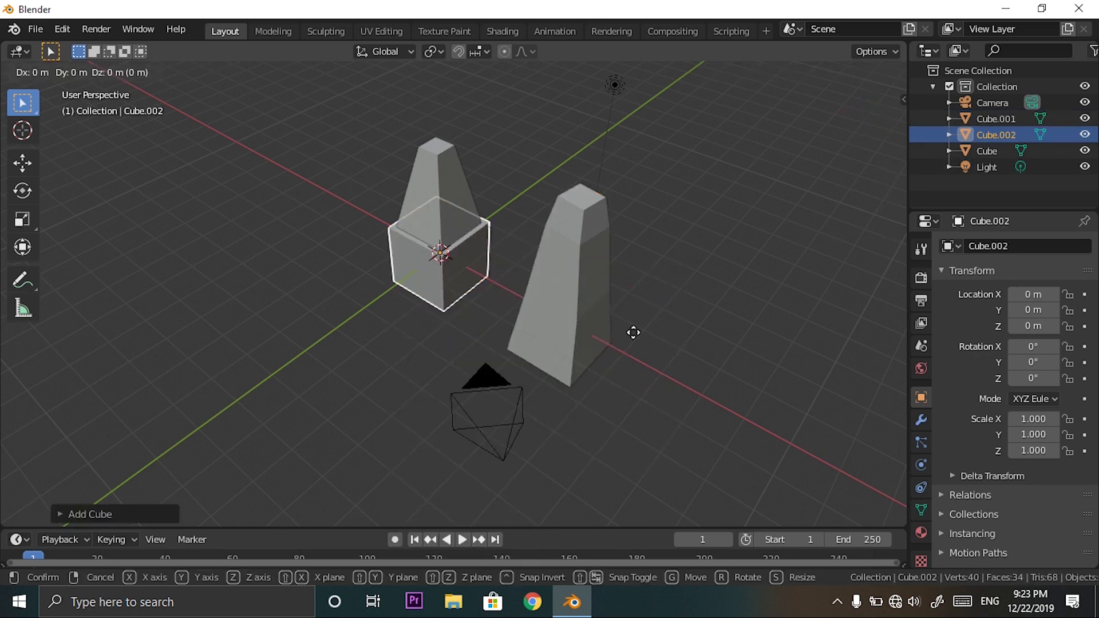
pyautogui.press('x')
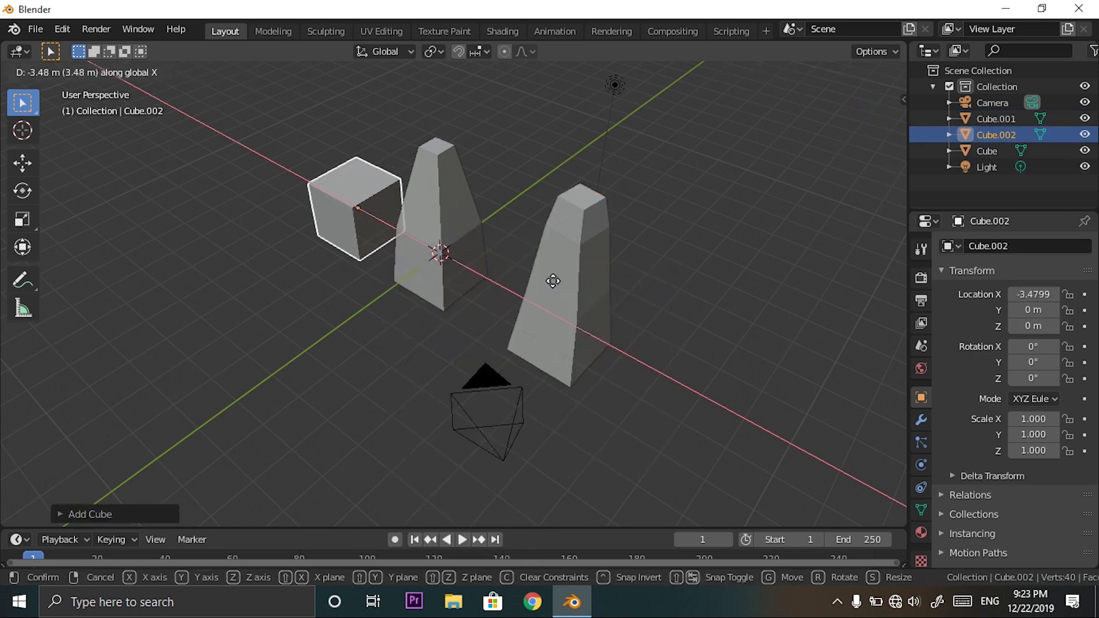
pyautogui.click(558, 289)
pyautogui.moveTo(466, 319); pyautogui.dragTo(390, 352, button='middle')
pyautogui.scroll(5, 606, 345)
# Enter Edit Mode on the new cube and select its top face in face selection.
pyautogui.press('Tab')
pyautogui.scroll(-4, 389, 351)
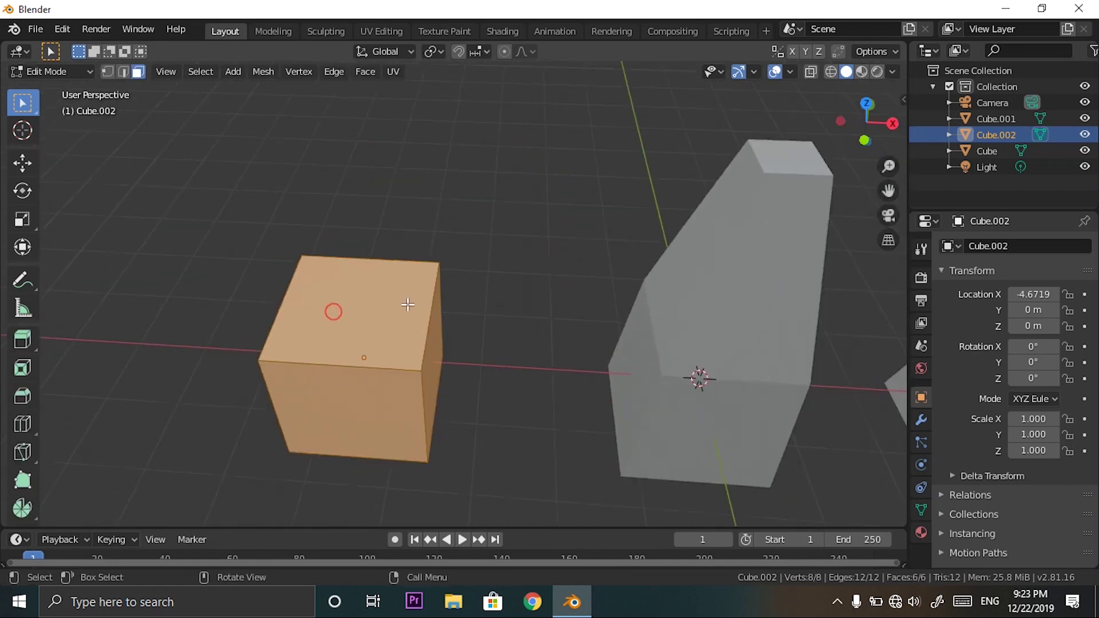
pyautogui.press('3')
pyautogui.click(391, 297)
pyautogui.press('s')
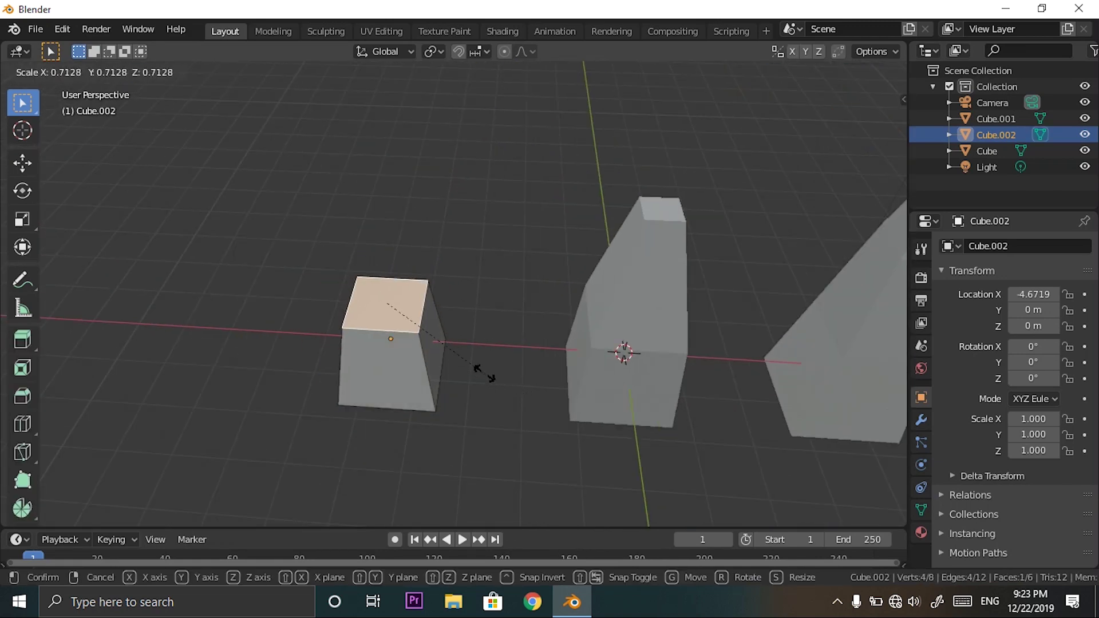
pyautogui.click(468, 364)
pyautogui.press('e')
pyautogui.click(462, 298)
pyautogui.press('s')
pyautogui.press('Escape')
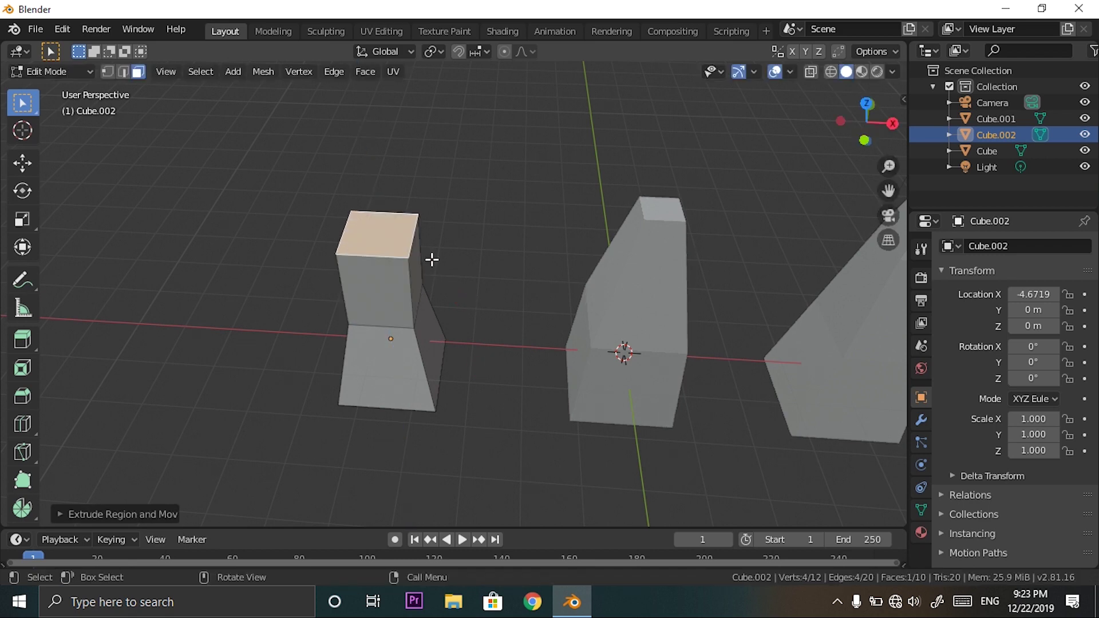
pyautogui.hotkey('ctrl', 'z')
pyautogui.hotkey('ctrl', 'z')
# Lower the cube's top face along the Z axis and scale it down slightly.
pyautogui.press('g')
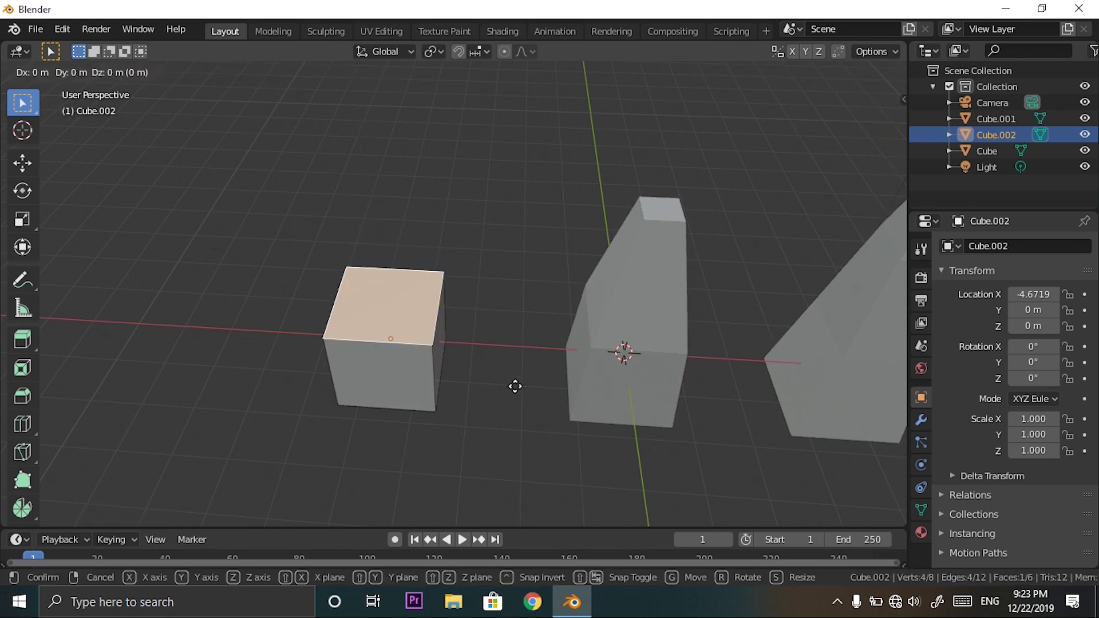
pyautogui.press('z')
pyautogui.click(513, 408)
pyautogui.press('s')
pyautogui.click(485, 401)
# Extrude the top face upward about 1.4 m and scale it down to continue the taper.
pyautogui.press('e')
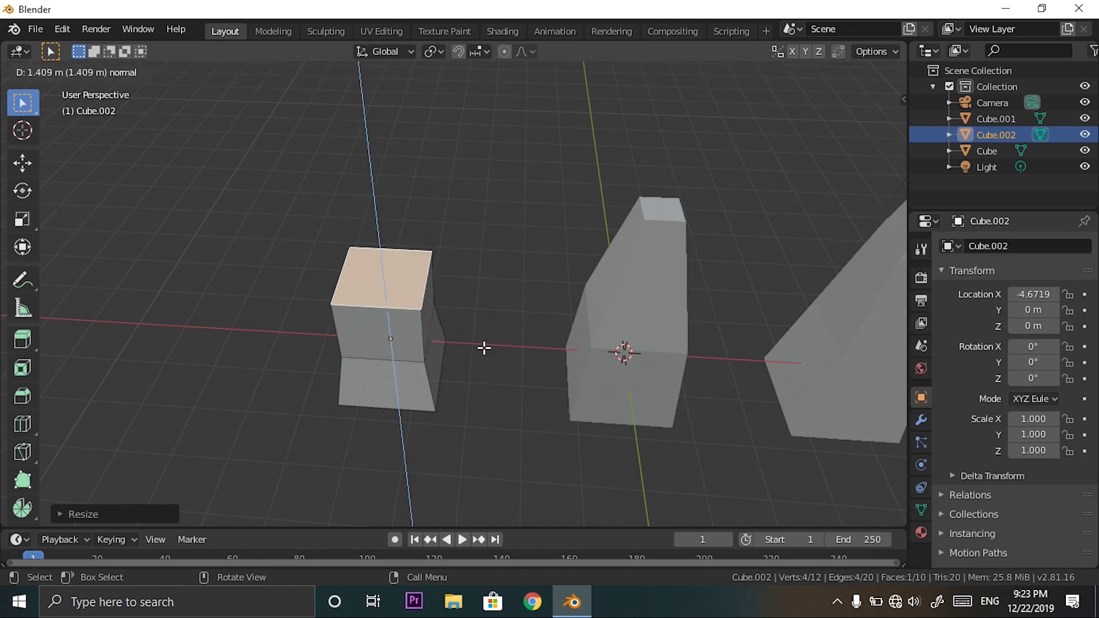
pyautogui.click(479, 347)
pyautogui.press('s')
pyautogui.click(435, 328)
# Extrude another top segment, then twist and shrink its top face into a narrow tip, and return to Object Mode.
pyautogui.press('e')
pyautogui.click(429, 262)
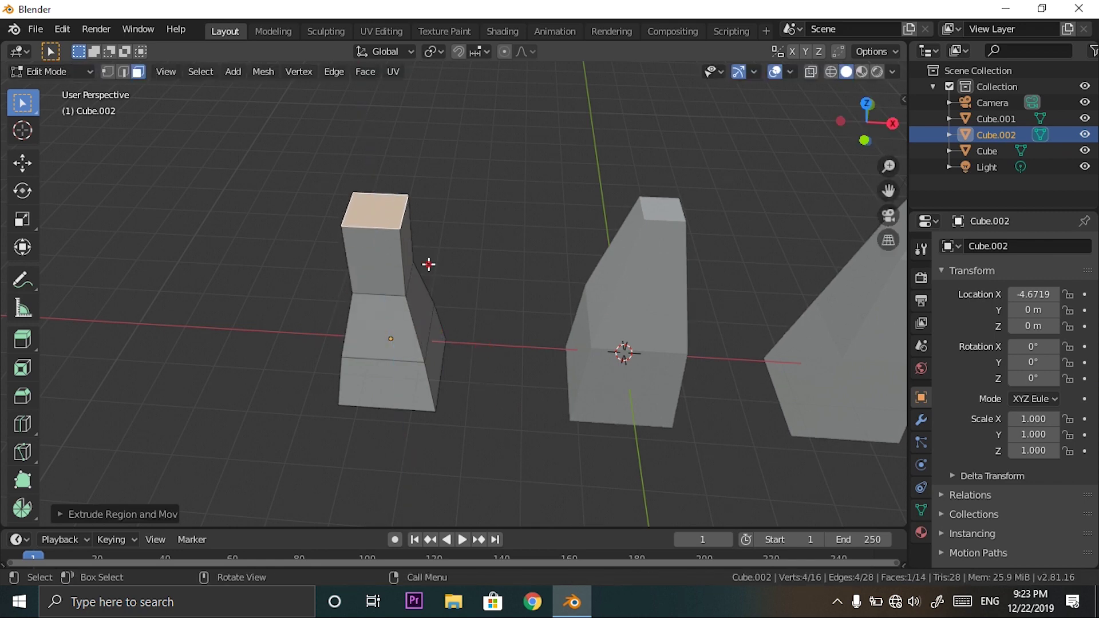
pyautogui.press('r')
pyautogui.click(397, 265)
pyautogui.press('s')
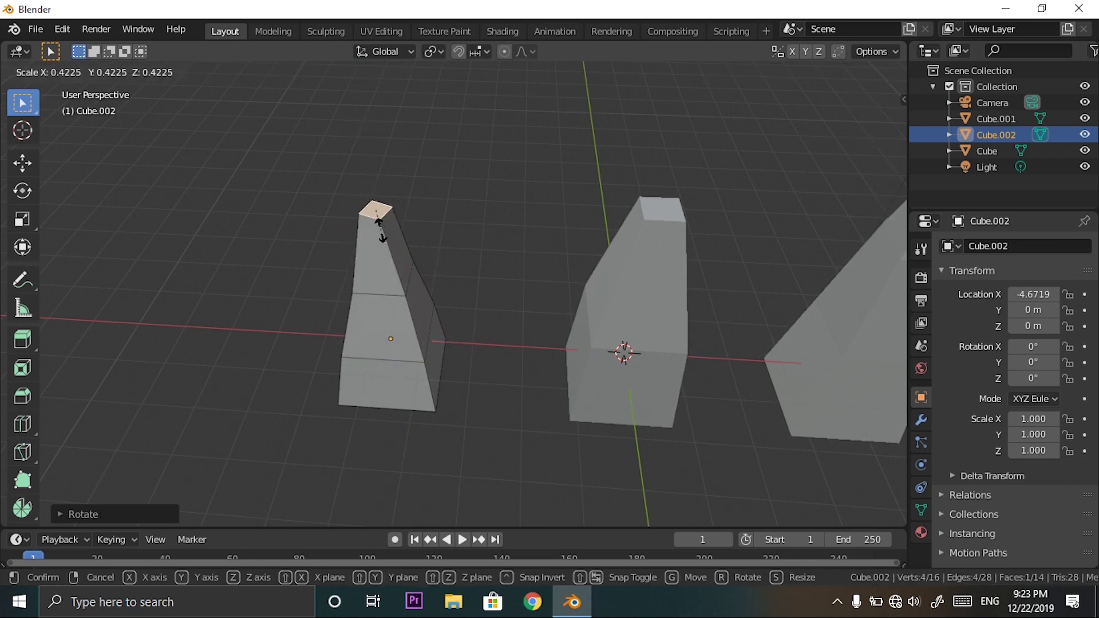
pyautogui.click(377, 226)
pyautogui.press('s')
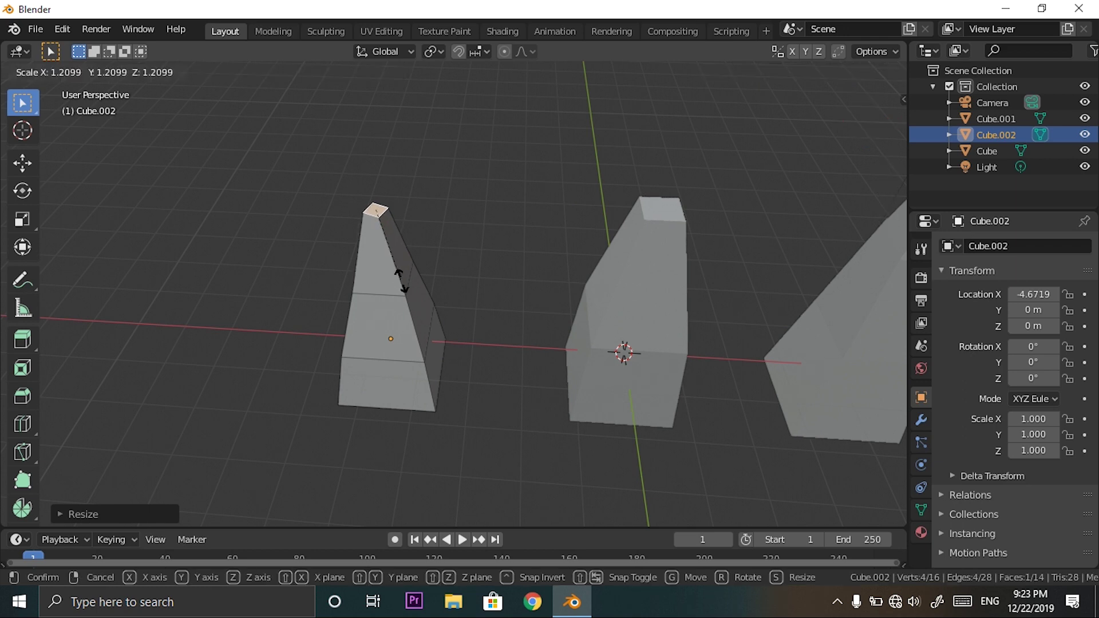
pyautogui.click(404, 290)
pyautogui.moveTo(404, 291)
pyautogui.mouseDown(button='middle')
pyautogui.moveTo(517, 373)
pyautogui.moveTo(567, 341)
pyautogui.moveTo(550, 355)
pyautogui.moveTo(483, 346)
pyautogui.moveTo(412, 284)
pyautogui.mouseUp(button='middle')
pyautogui.press('Tab')
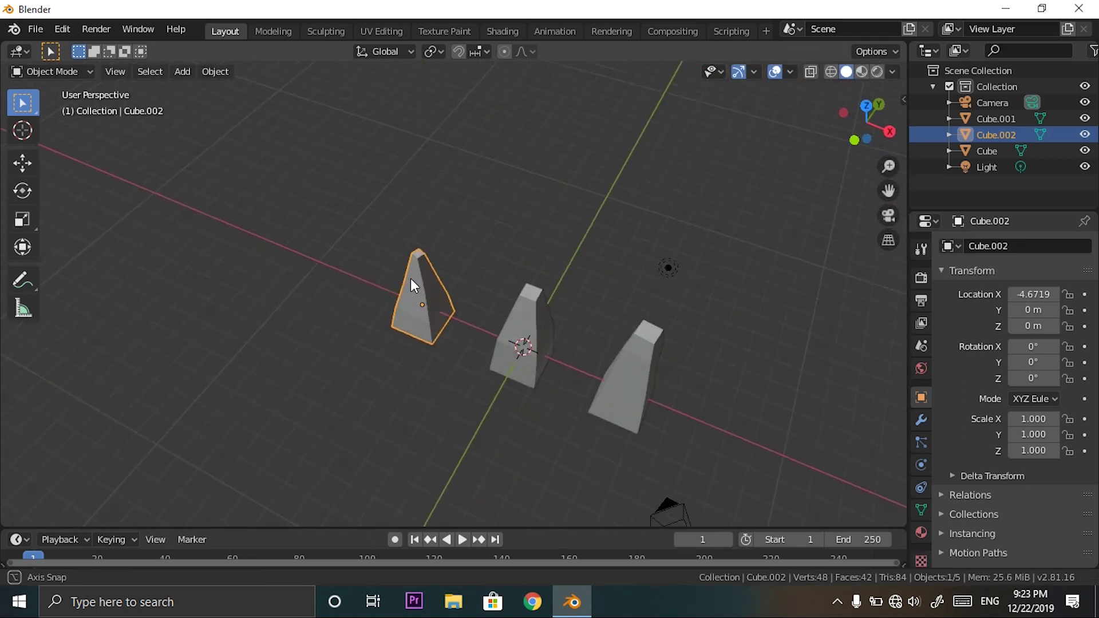
# Add a fourth cube and move it along the X axis to about 6.78 m.
pyautogui.moveTo(533, 358); pyautogui.dragTo(403, 290, button='middle')
pyautogui.hotkey('shift', 'a')
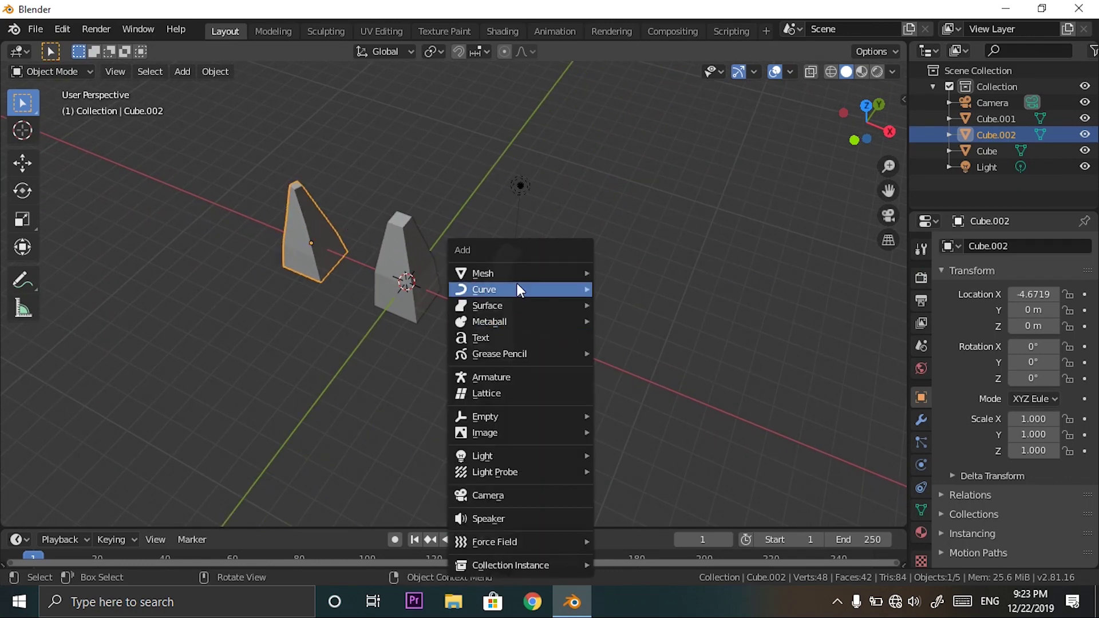
pyautogui.moveTo(569, 277)
pyautogui.click(623, 292)
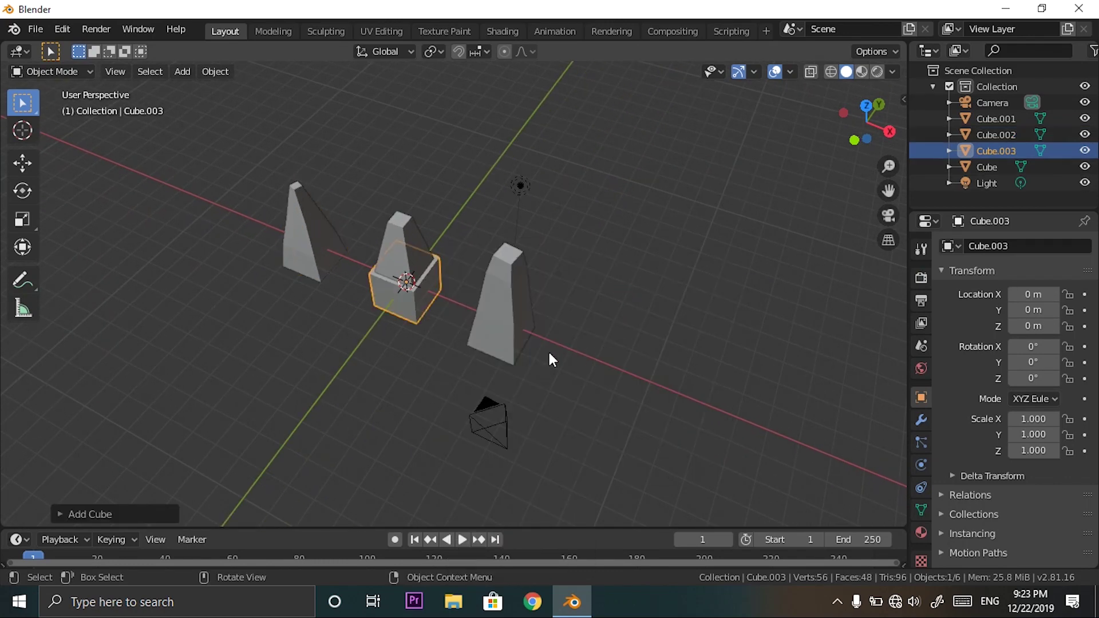
pyautogui.press('g')
pyautogui.press('x')
pyautogui.click(713, 401)
# Lower the fourth cube's top face about 0.95 m along Z and scale it down to taper the sides.
pyautogui.scroll(5, 532, 343)
pyautogui.keyDown('shift'); pyautogui.moveTo(712, 400); pyautogui.dragTo(645, 398, button='middle'); pyautogui.keyUp('shift')
pyautogui.press('Tab')
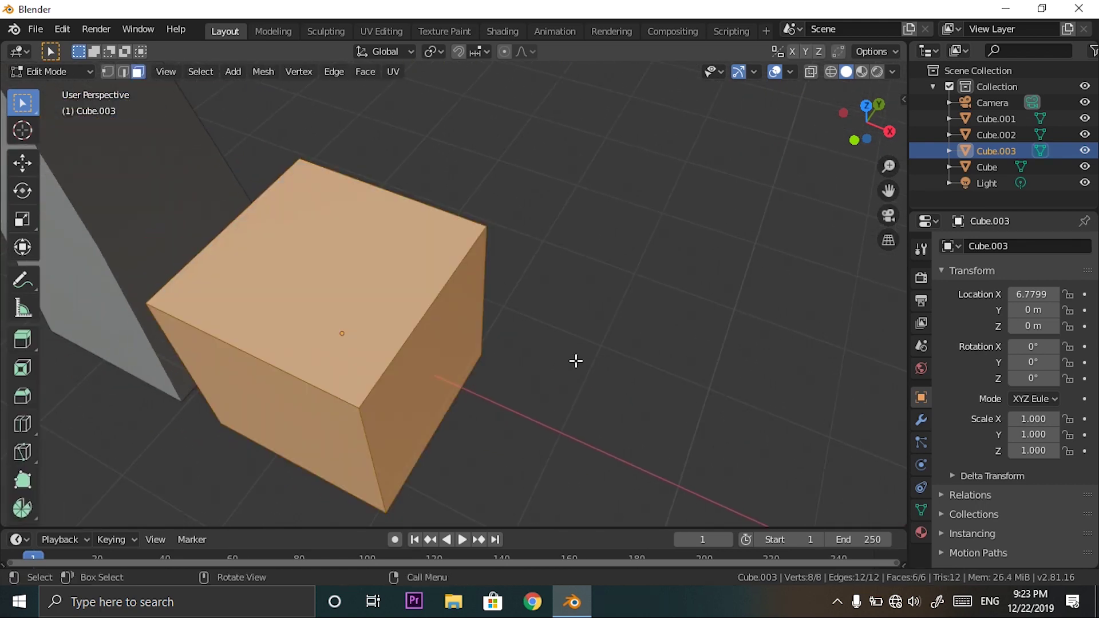
pyautogui.click(364, 222)
pyautogui.moveTo(495, 343); pyautogui.dragTo(510, 317, button='middle')
pyautogui.press('g')
pyautogui.press('z')
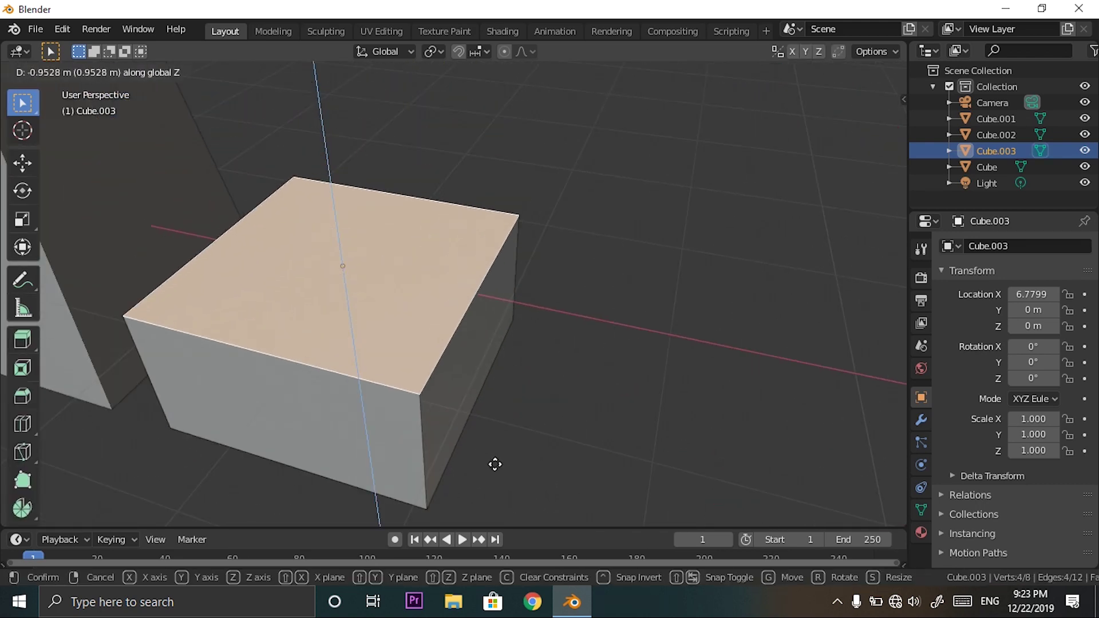
pyautogui.click(496, 466)
pyautogui.press('s')
pyautogui.click(426, 410)
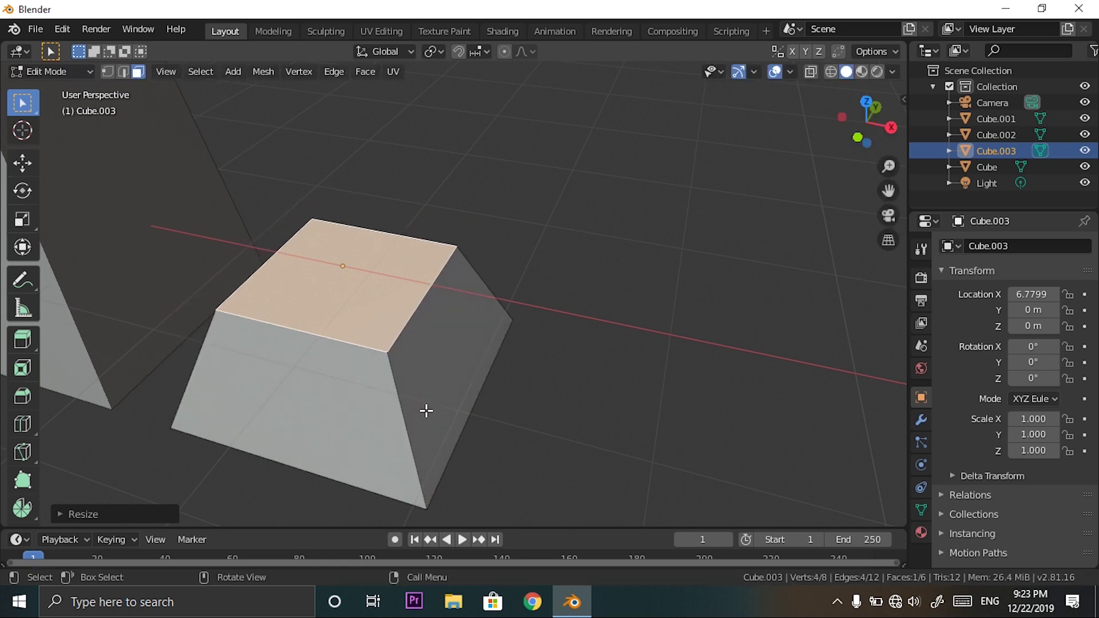
# Extrude the low block's top face and scale it down into a smaller sloped cap.
pyautogui.press('e')
pyautogui.press('s')
pyautogui.click(380, 314)
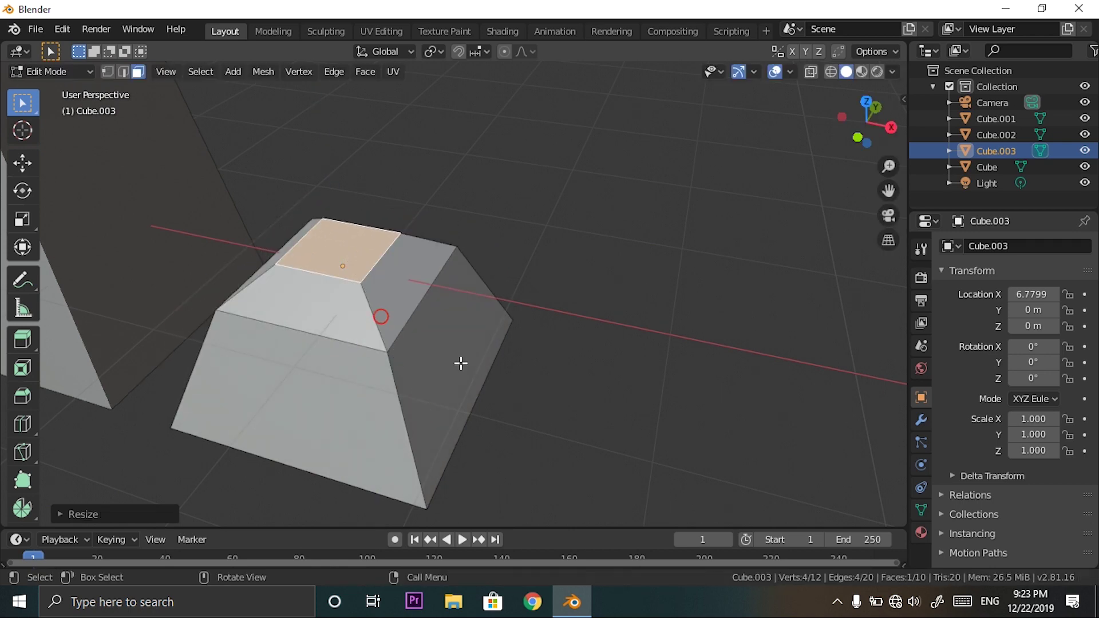
# Extrude and scale down the low block's two near side faces to give them facets, then return to Object Mode.
pyautogui.click(410, 344)
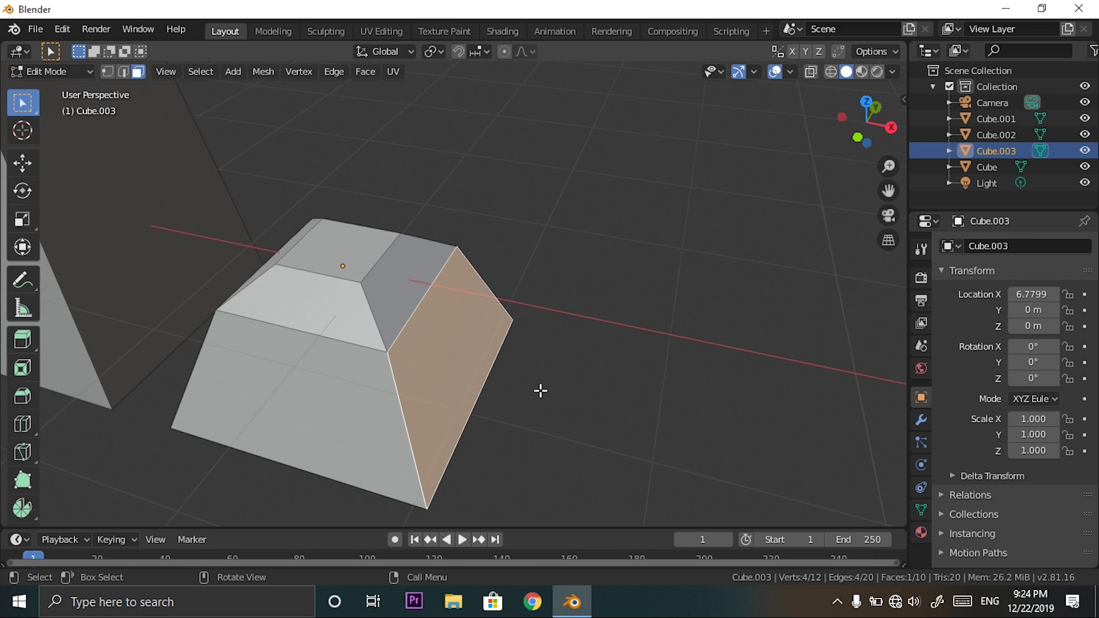
pyautogui.press('e')
pyautogui.press('s')
pyautogui.click(534, 364)
pyautogui.click(329, 369)
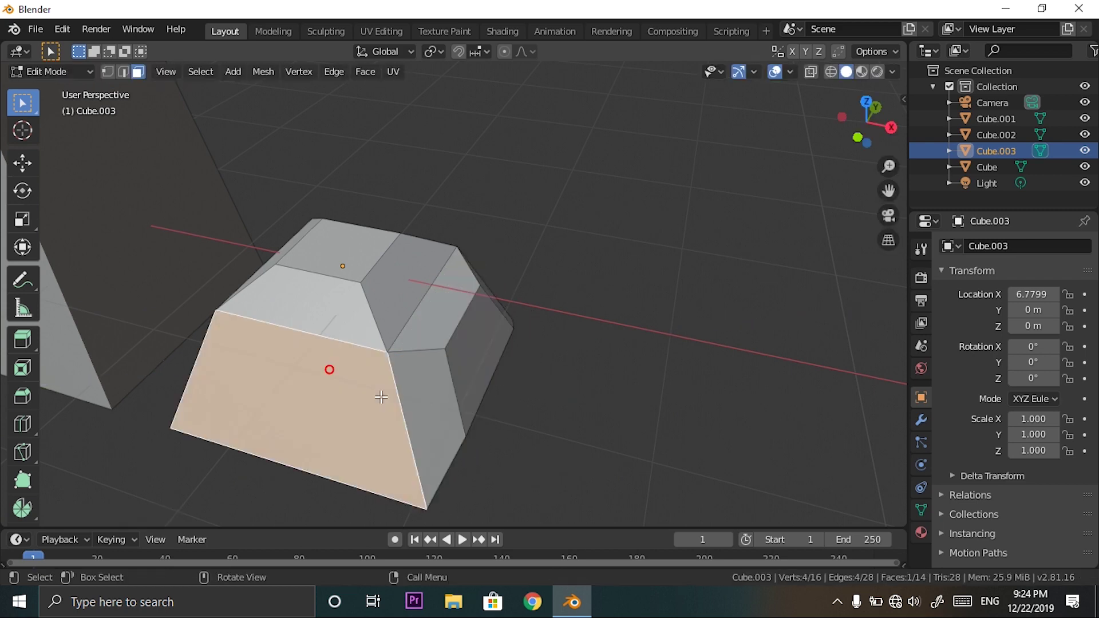
pyautogui.press('e')
pyautogui.rightClick(372, 397)
pyautogui.press('s')
pyautogui.click(486, 400)
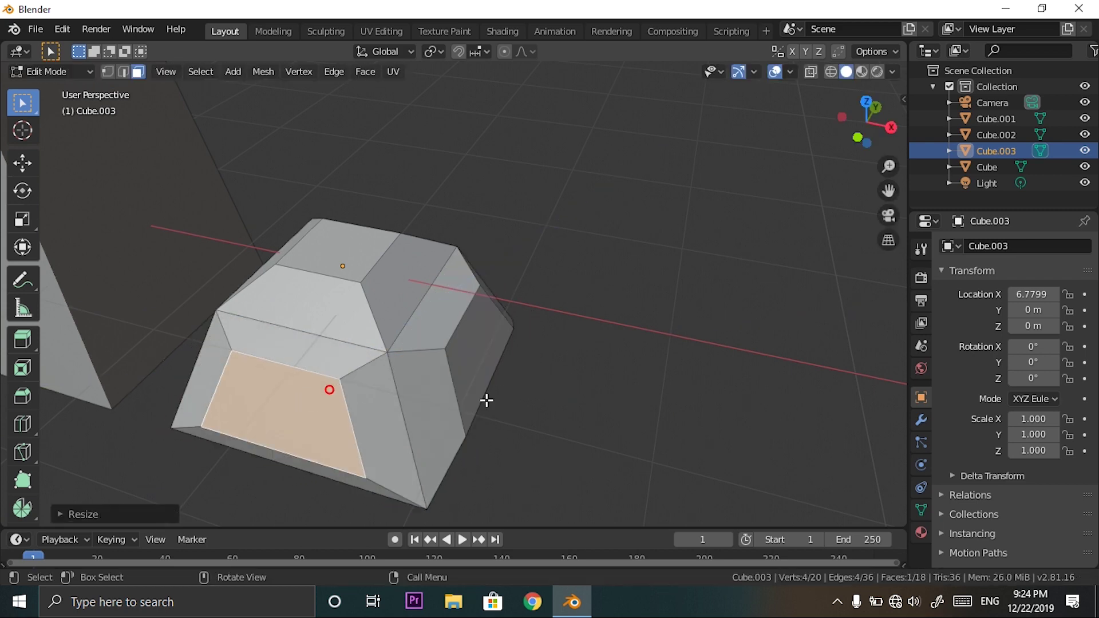
pyautogui.press('Tab')
# Select all four rock meshes and join them into one object.
pyautogui.moveTo(486, 400); pyautogui.dragTo(217, 124, button='middle')
pyautogui.scroll(-6, 536, 437)
pyautogui.scroll(2, 323, 458)
pyautogui.scroll(-4, 634, 420)
pyautogui.scroll(-3, 449, 424)
pyautogui.keyDown('shift'); pyautogui.click(338, 253); pyautogui.keyUp('shift')
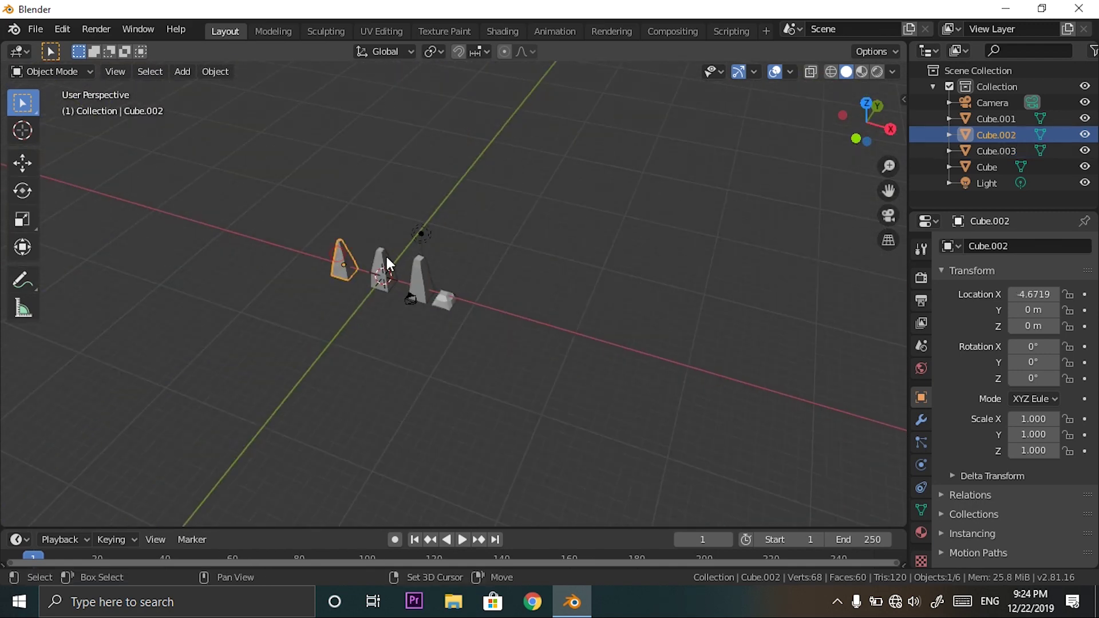
pyautogui.keyDown('shift'); pyautogui.click(386, 257); pyautogui.keyUp('shift')
pyautogui.keyDown('shift'); pyautogui.click(428, 273); pyautogui.keyUp('shift')
pyautogui.keyDown('shift'); pyautogui.click(440, 296); pyautogui.keyUp('shift')
pyautogui.hotkey('ctrl', 'j')
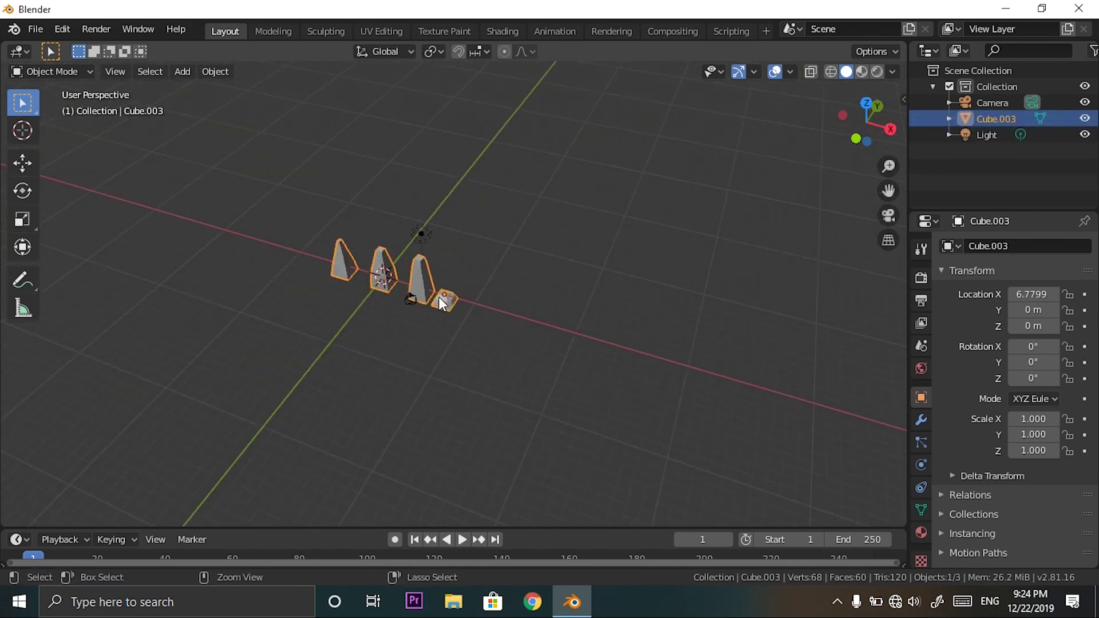
# Rotate the joined rocks 90° about the global Z axis.
pyautogui.press('r')
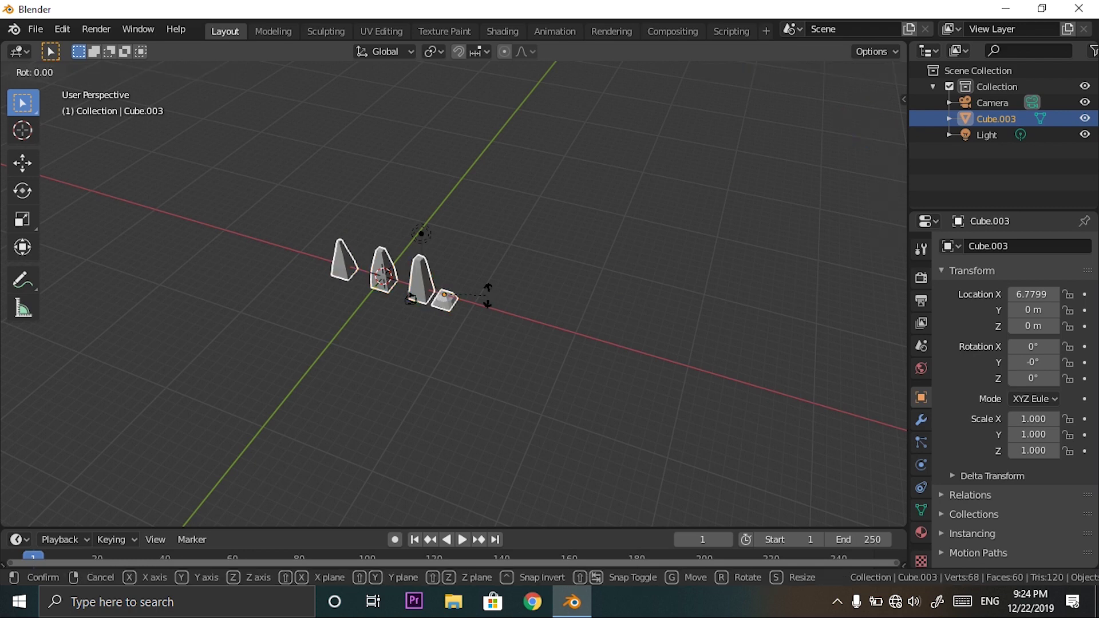
pyautogui.write('z90')
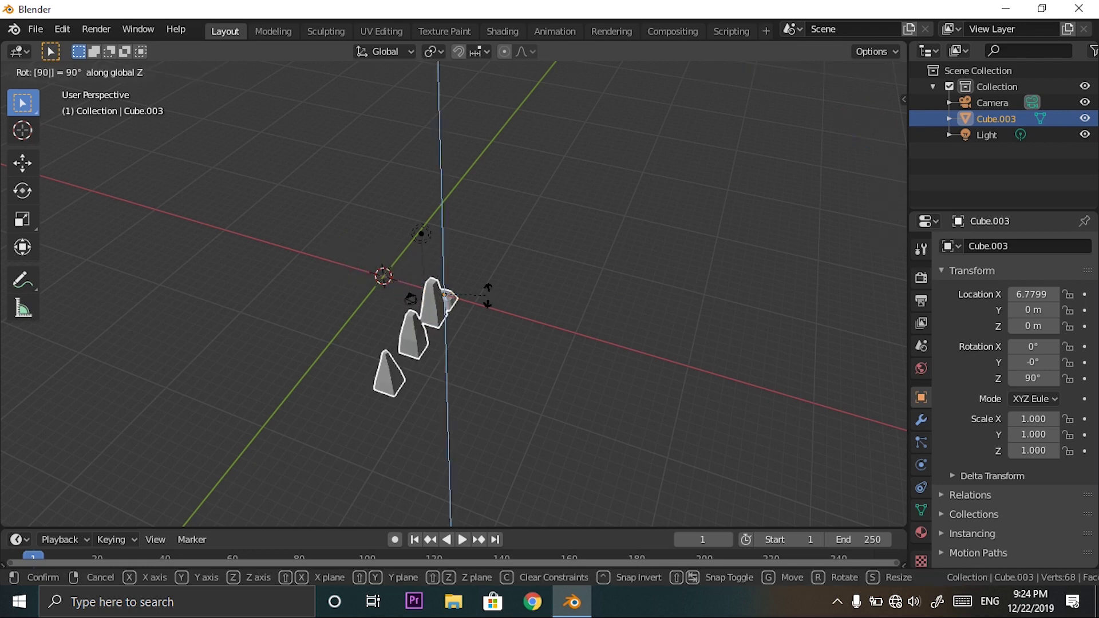
pyautogui.press('Return')
# Move the joined rocks along the Y axis to about -30.5 m.
pyautogui.press('g')
pyautogui.press('z')
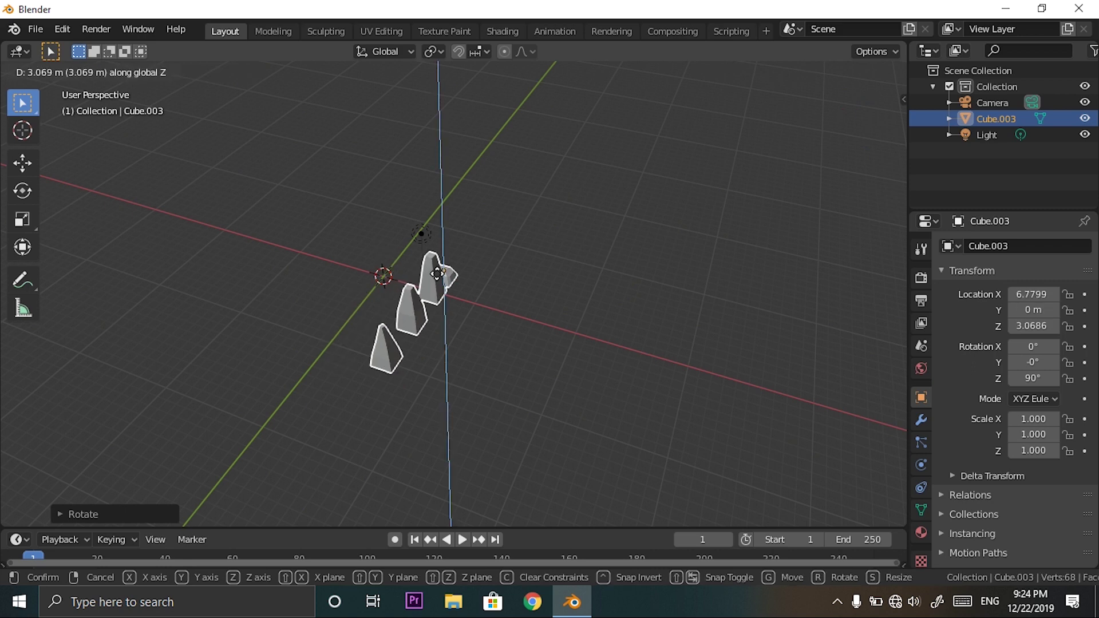
pyautogui.press('y')
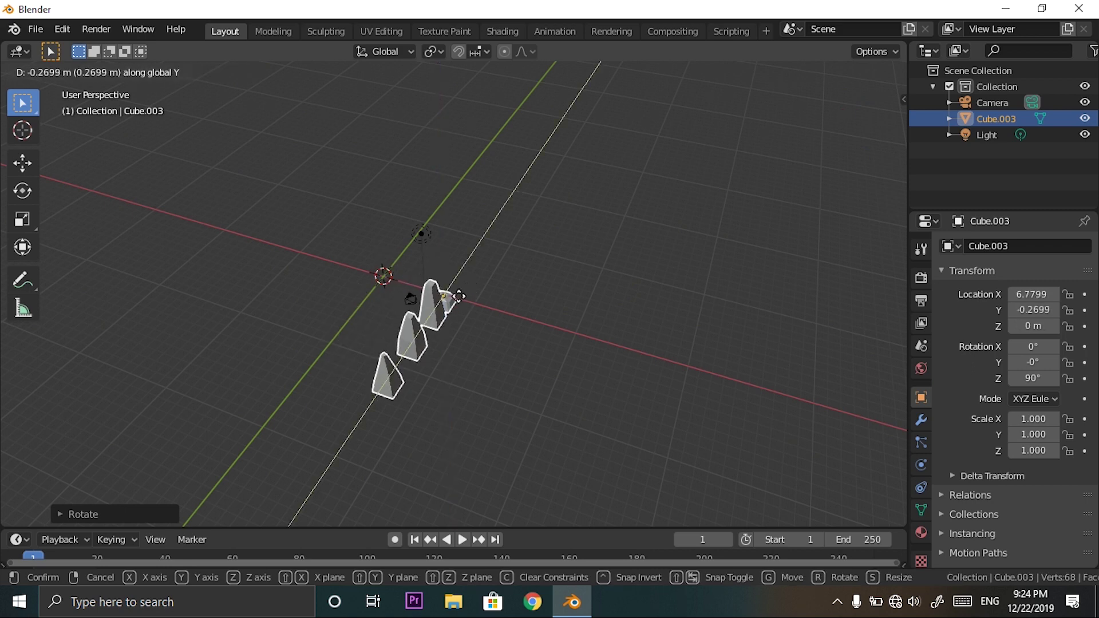
pyautogui.click(137, 485)
pyautogui.press('q')
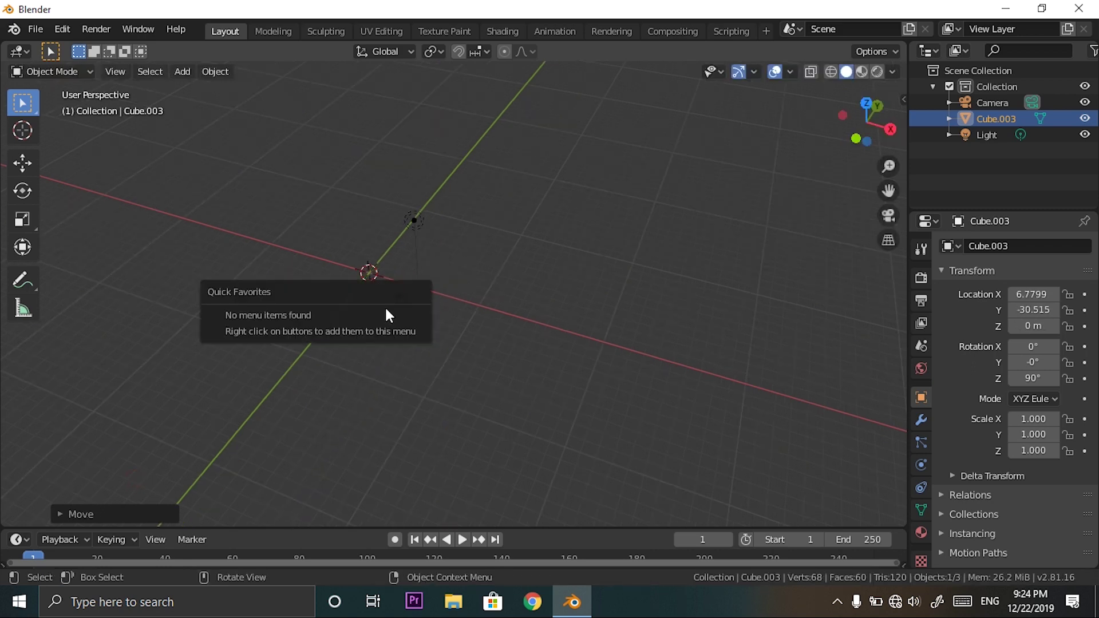
pyautogui.keyDown('shift'); pyautogui.moveTo(462, 404); pyautogui.dragTo(638, 164, button='middle'); pyautogui.keyUp('shift')
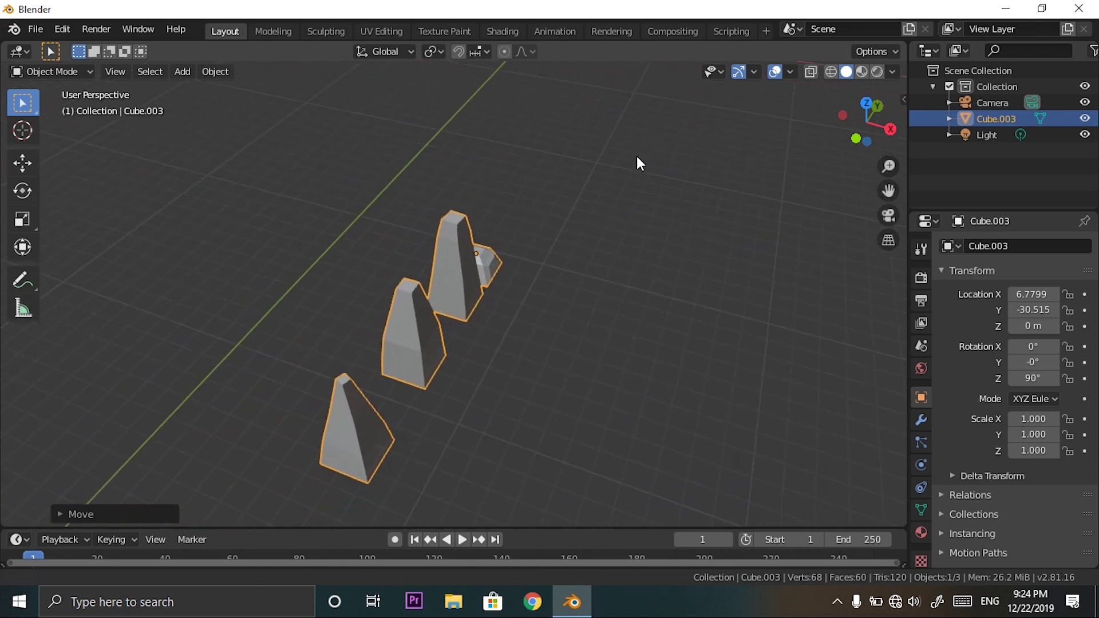
# Set the render engine to Cycles and switch the viewport to rendered shading.
pyautogui.click(920, 277)
pyautogui.click(1038, 246)
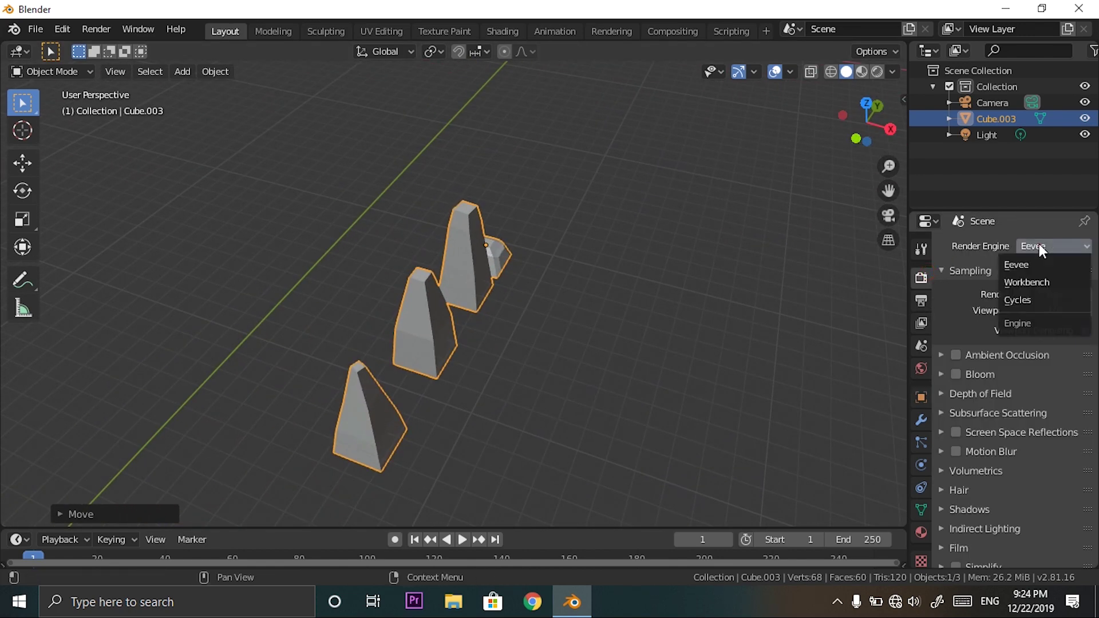
pyautogui.click(1029, 299)
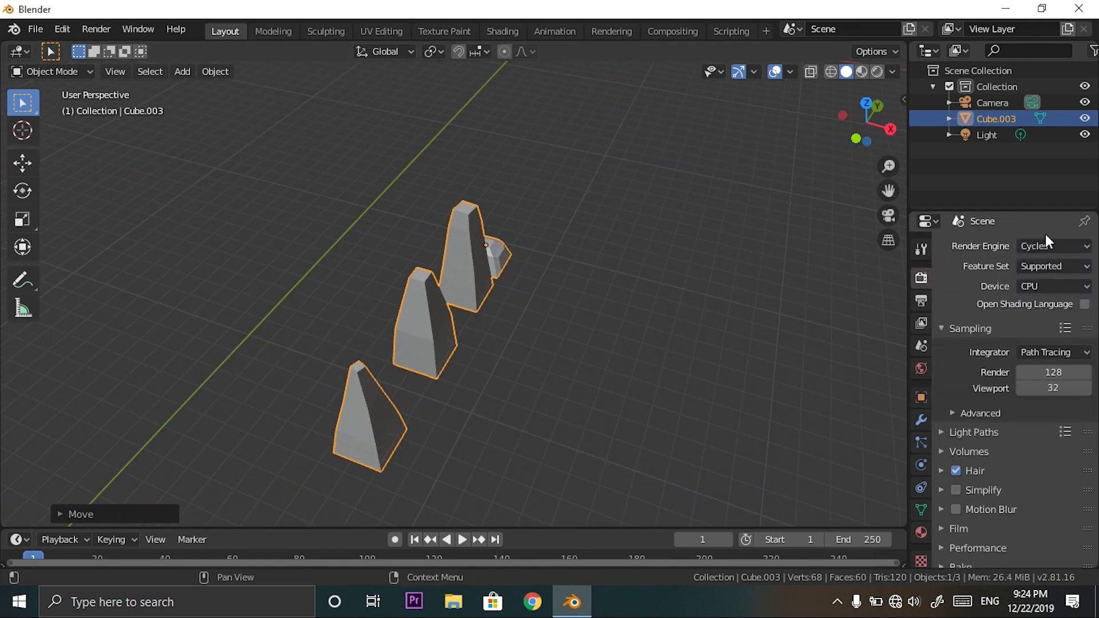
pyautogui.press('z')
pyautogui.click(589, 248)
pyautogui.scroll(3, 510, 329)
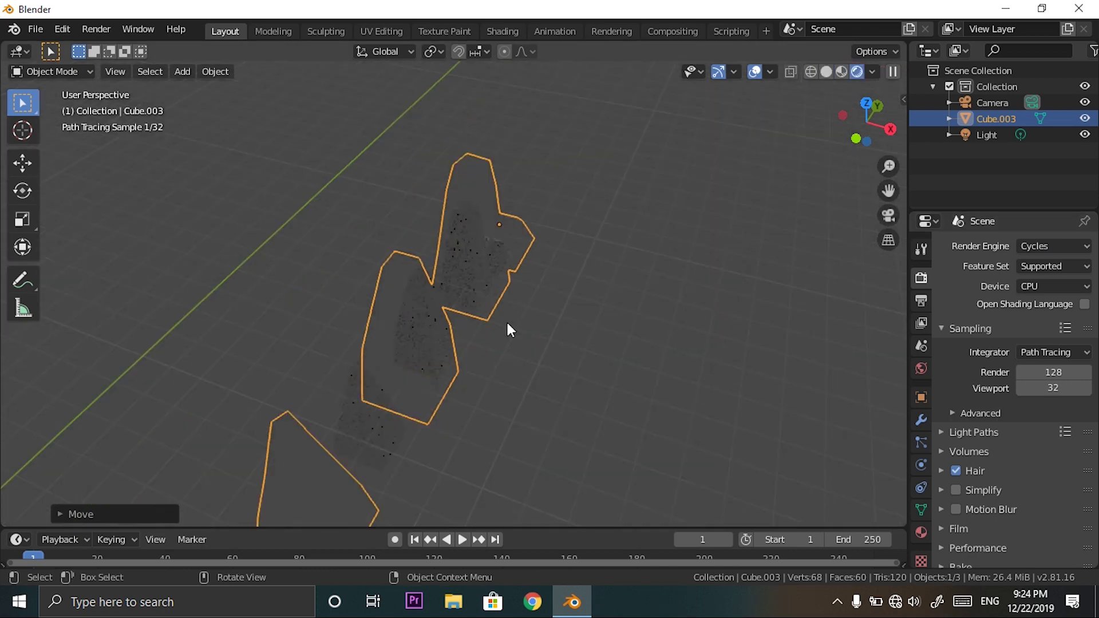
# Move the light along the Y axis until it is close to the rocks.
pyautogui.scroll(-6, 509, 330)
pyautogui.click(511, 162)
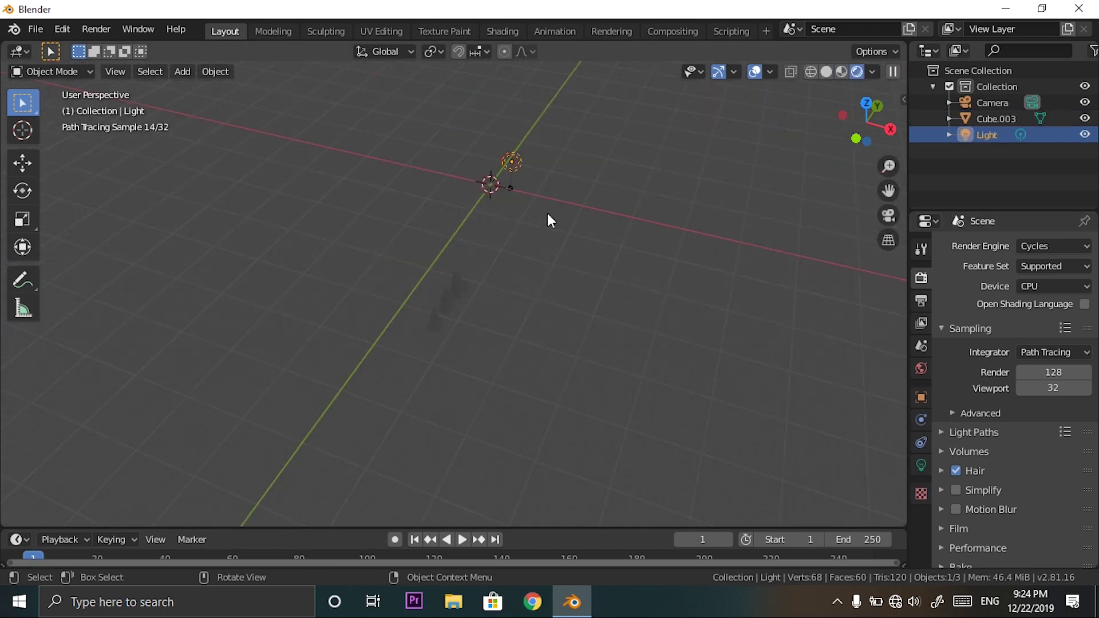
pyautogui.press('g')
pyautogui.press('y')
pyautogui.click(474, 328)
pyautogui.scroll(7, 474, 327)
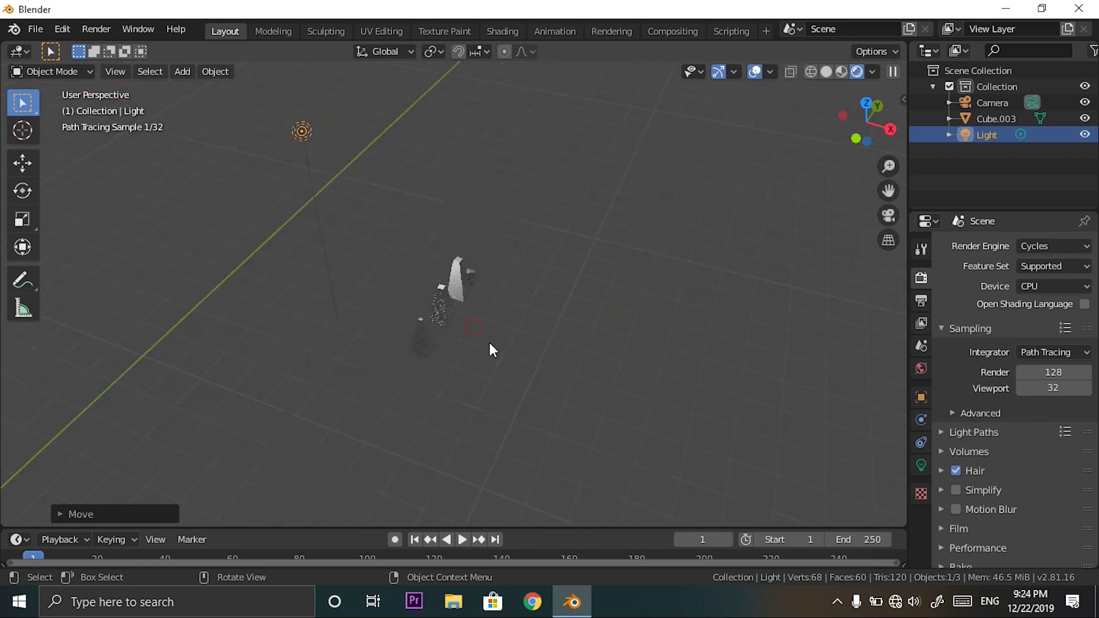
pyautogui.scroll(4, 490, 343)
pyautogui.scroll(-7, 514, 329)
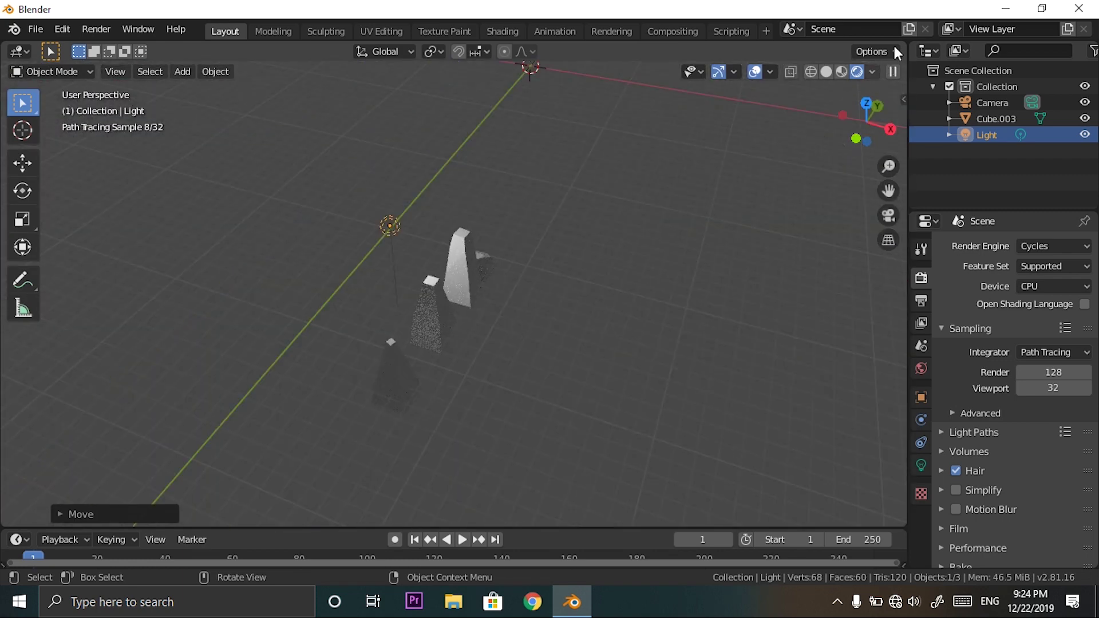
# Split the 3D viewport vertically and turn the new area into a Shader Editor.
pyautogui.moveTo(654, 42); pyautogui.dragTo(504, 58)
pyautogui.click(521, 51)
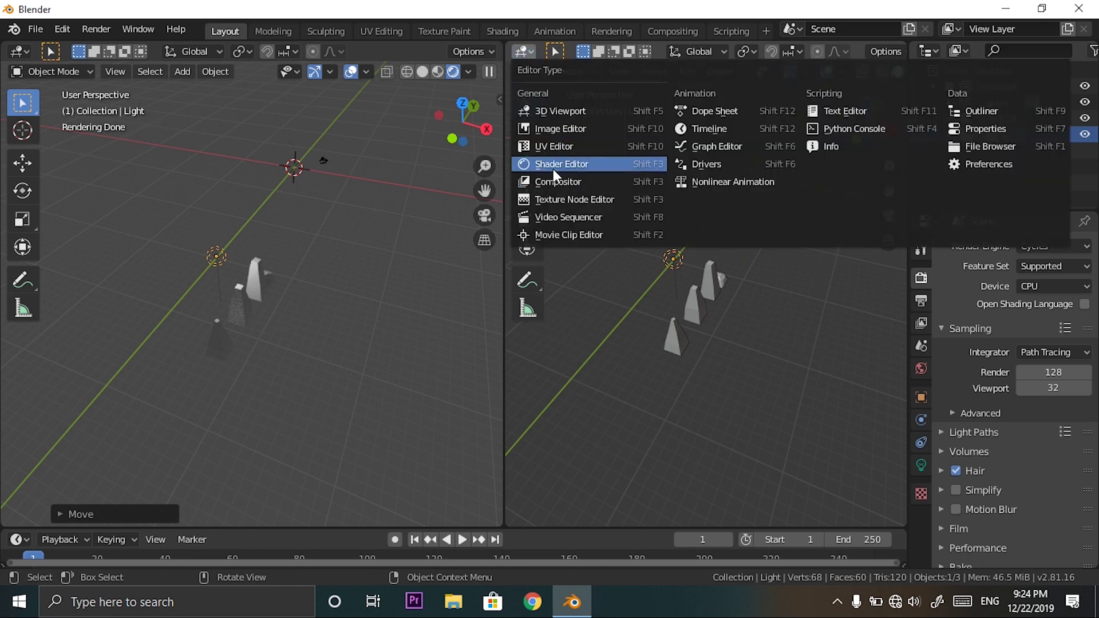
pyautogui.click(552, 167)
pyautogui.press('n')
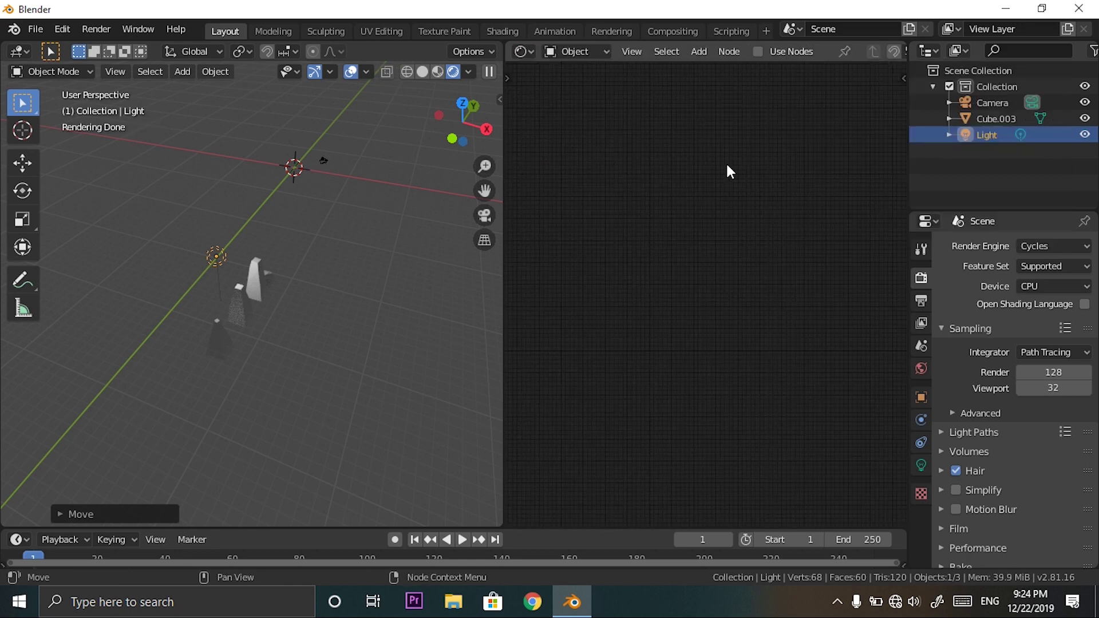
# Enable shader nodes, select the rocks and set their Principled BSDF Transmission to 1.000.
pyautogui.click(757, 52)
pyautogui.click(244, 284)
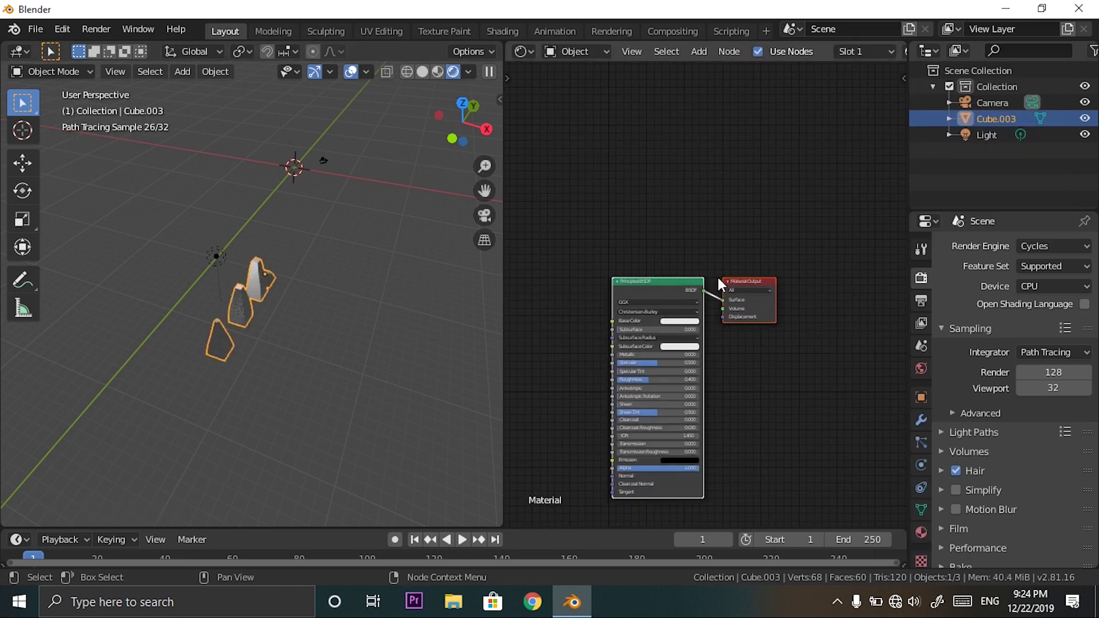
pyautogui.scroll(7, 715, 285)
pyautogui.moveTo(599, 277); pyautogui.dragTo(705, 256, button='middle')
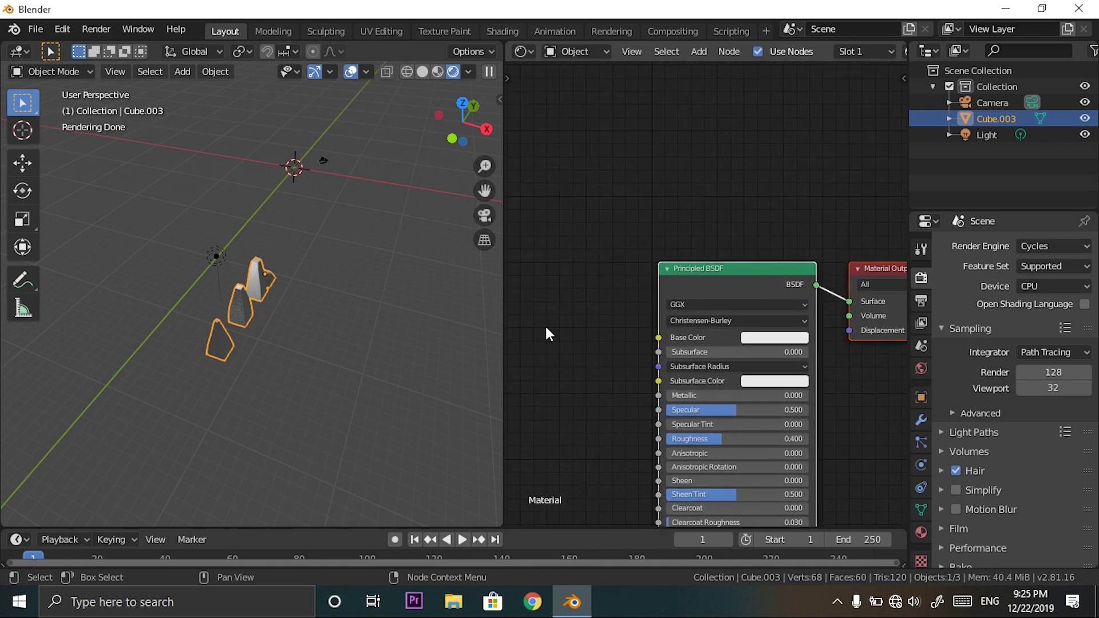
pyautogui.moveTo(645, 385); pyautogui.dragTo(613, 298, button='middle')
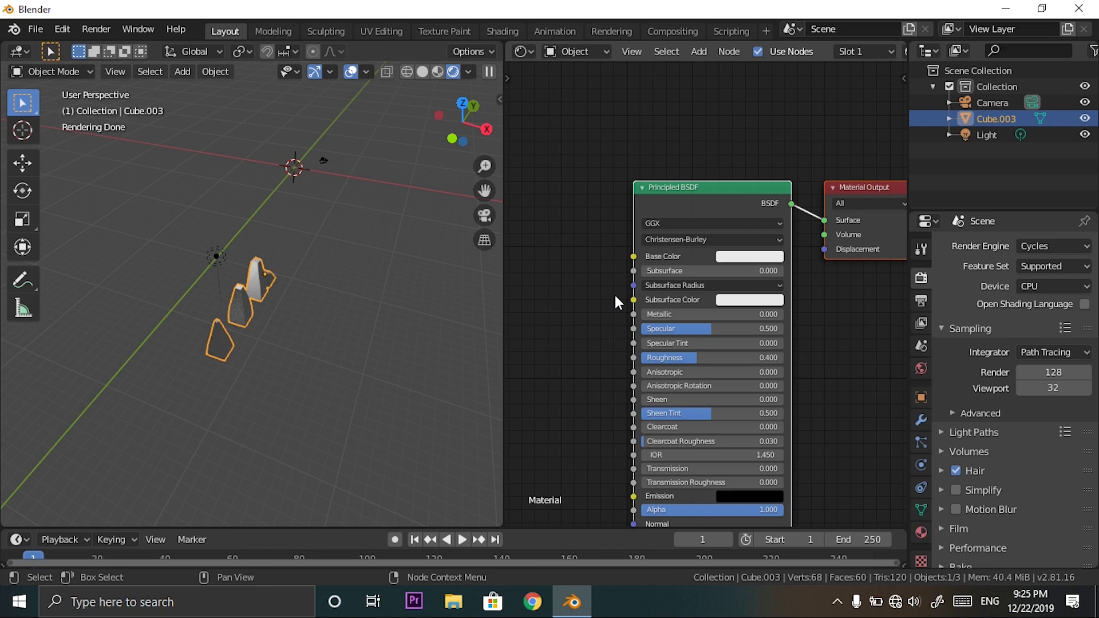
pyautogui.moveTo(657, 469); pyautogui.dragTo(784, 468)
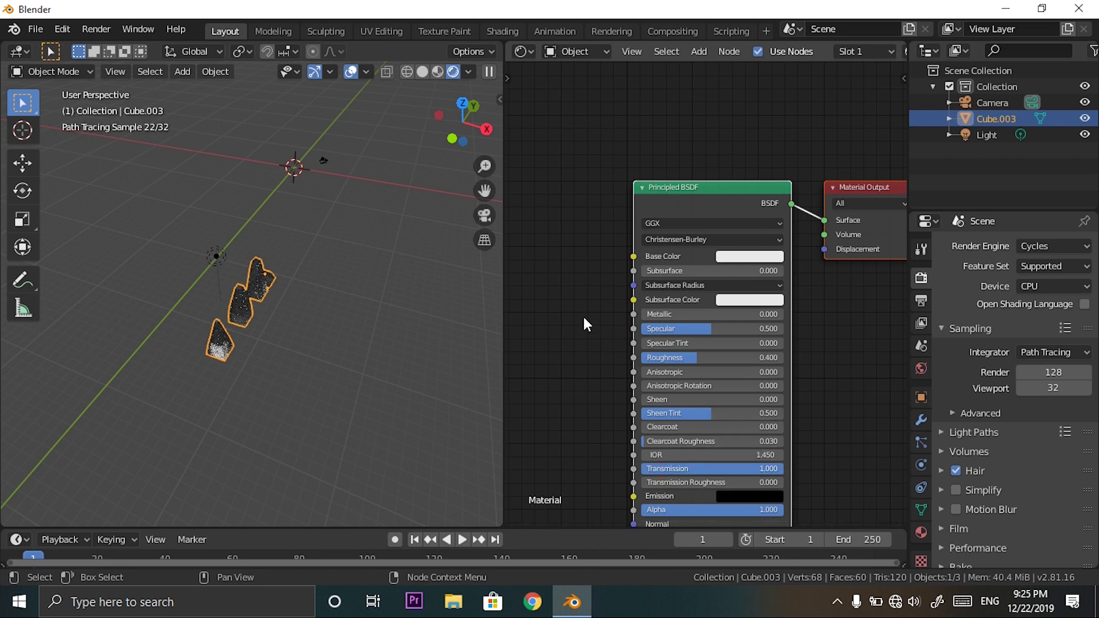
# Add a Noise Texture node and connect its Fac output to the Principled BSDF Roughness input.
pyautogui.moveTo(581, 310); pyautogui.dragTo(685, 389, button='middle')
pyautogui.hotkey('shift', 'a')
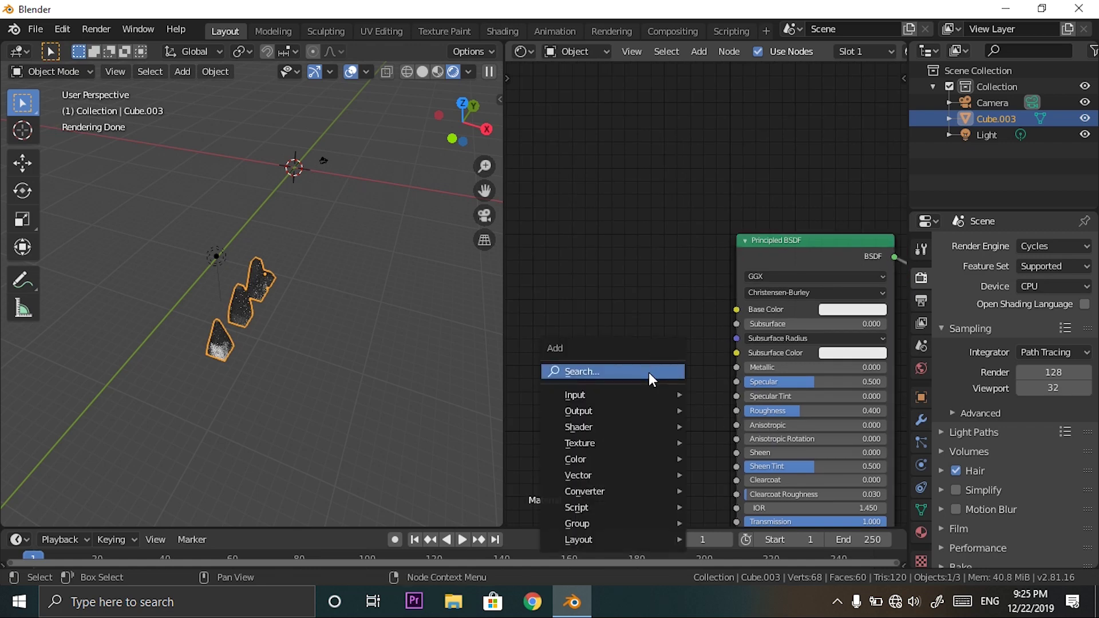
pyautogui.click(648, 372)
pyautogui.write('noise')
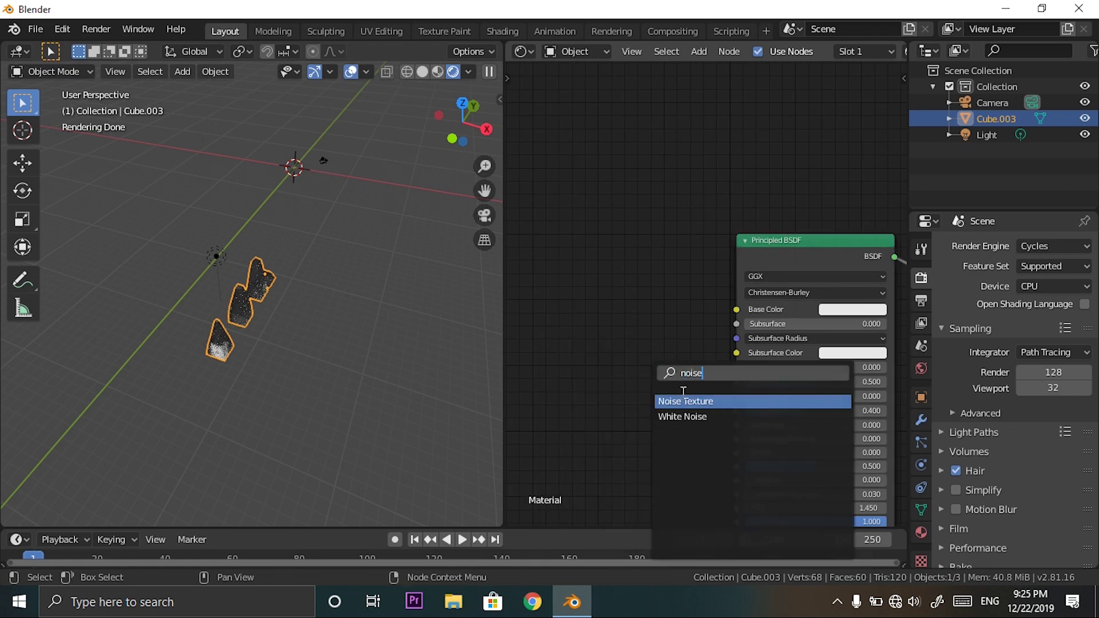
pyautogui.press('Return')
pyautogui.click(661, 432)
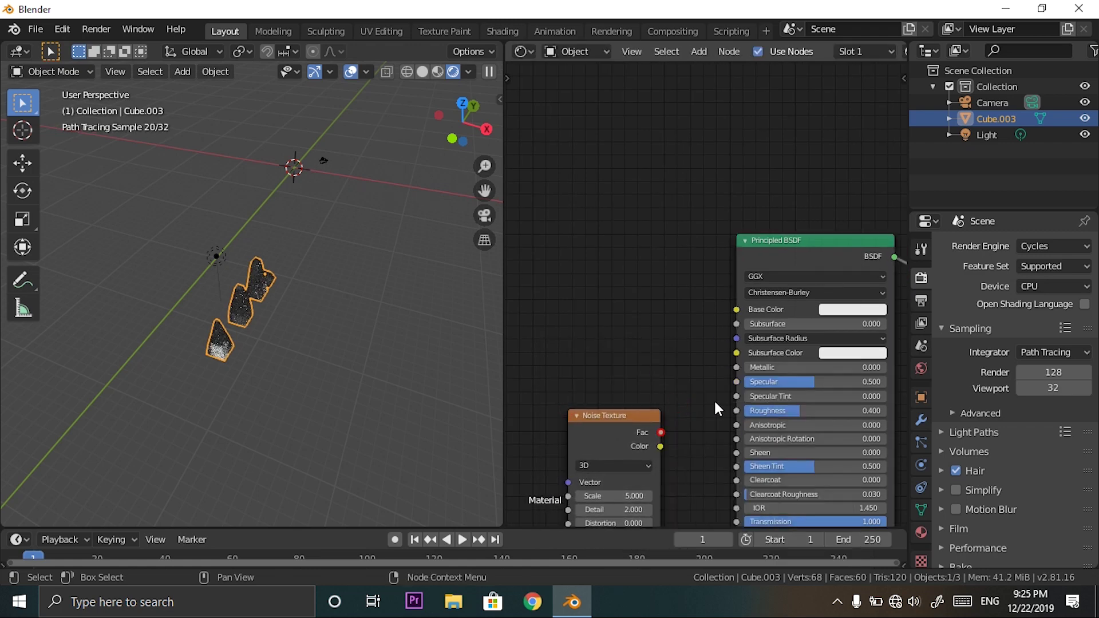
pyautogui.moveTo(661, 433); pyautogui.dragTo(736, 412)
# Set the Noise Texture's Detail to 16 and its Scale to 4.700.
pyautogui.scroll(12, 253, 328)
pyautogui.moveTo(254, 328)
pyautogui.mouseDown(button='middle')
pyautogui.moveTo(345, 329)
pyautogui.moveTo(325, 327)
pyautogui.mouseUp(button='middle')
pyautogui.scroll(-10, 265, 328)
pyautogui.scroll(-1, 678, 411)
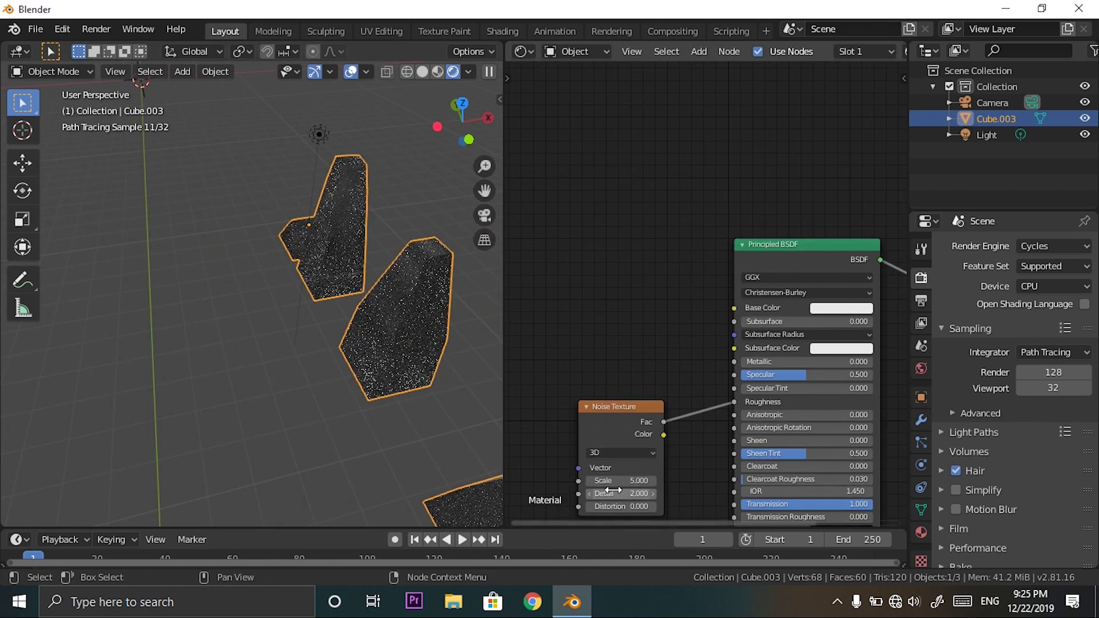
pyautogui.click(612, 491)
pyautogui.write('16')
pyautogui.press('Return')
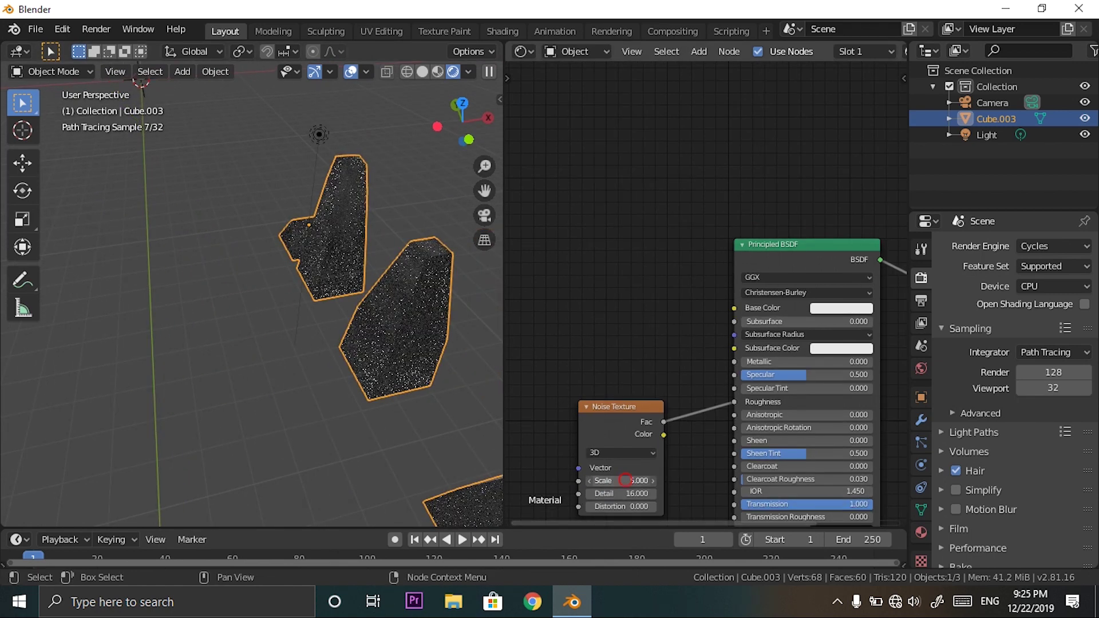
pyautogui.moveTo(626, 480); pyautogui.dragTo(559, 472)
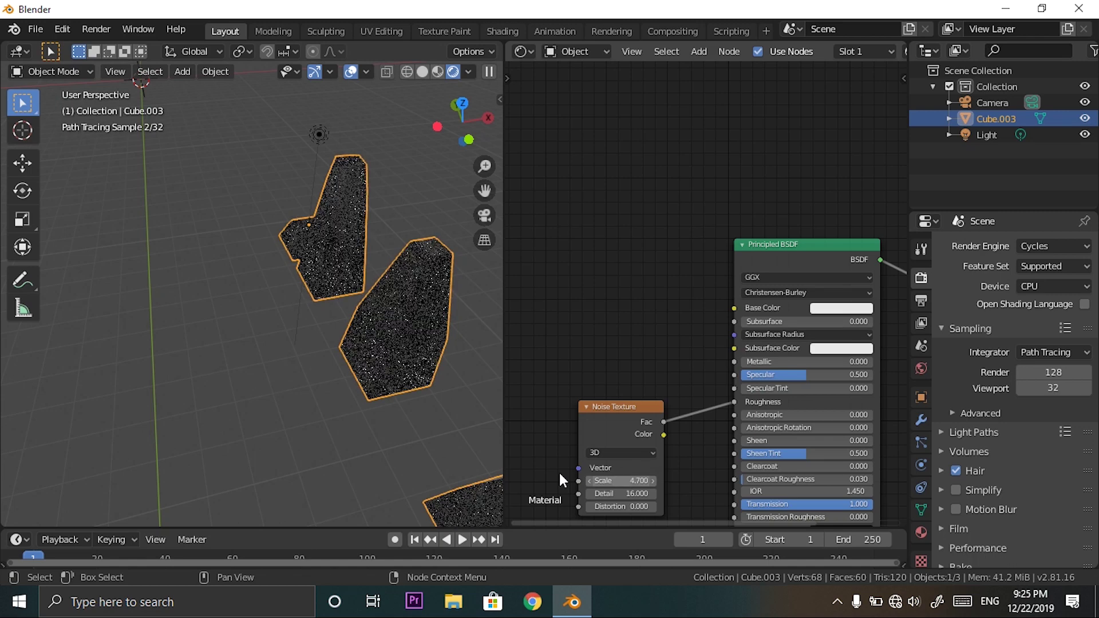
pyautogui.moveTo(426, 417); pyautogui.dragTo(418, 404, button='middle')
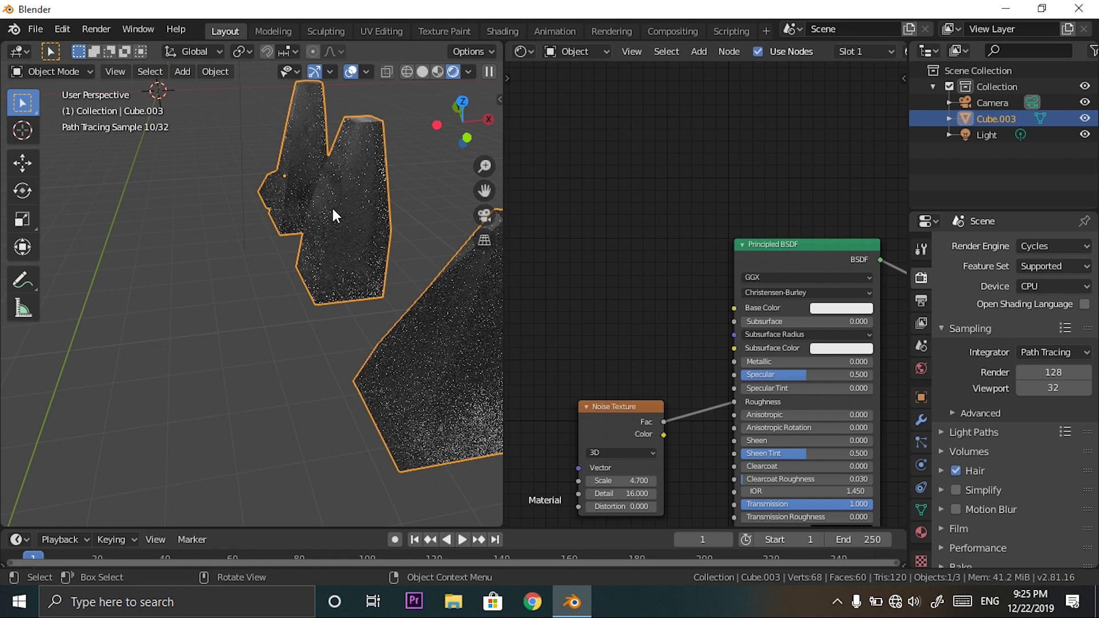
# Add a ColorRamp node on the link between the Noise Texture and Principled BSDF nodes.
pyautogui.hotkey('shift', 'a')
pyautogui.click(645, 299)
pyautogui.write('col')
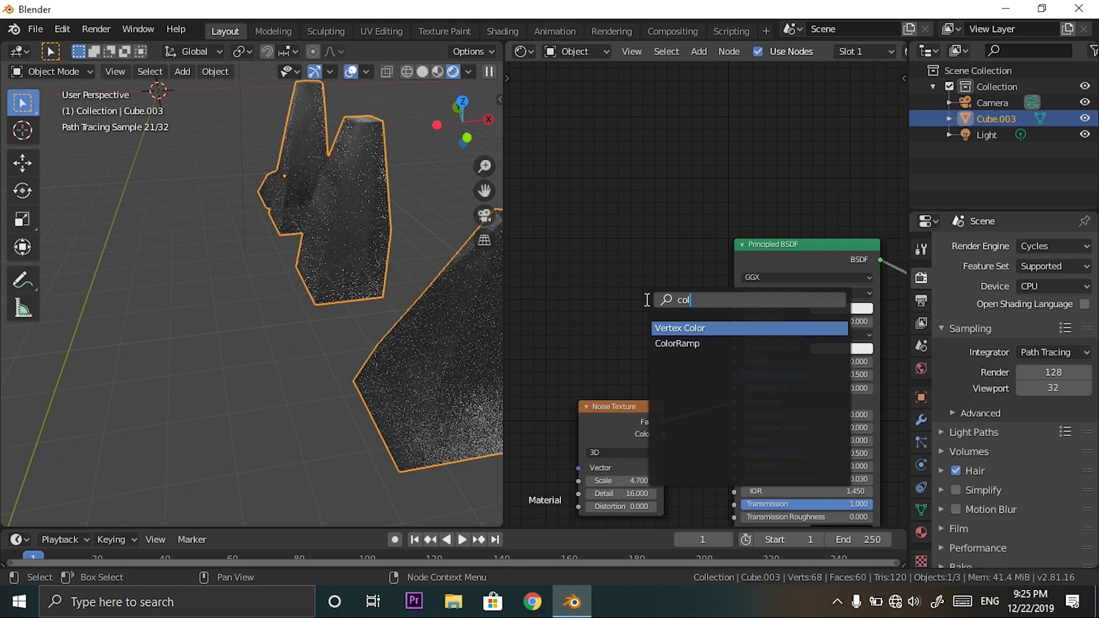
pyautogui.click(678, 342)
pyautogui.click(557, 289)
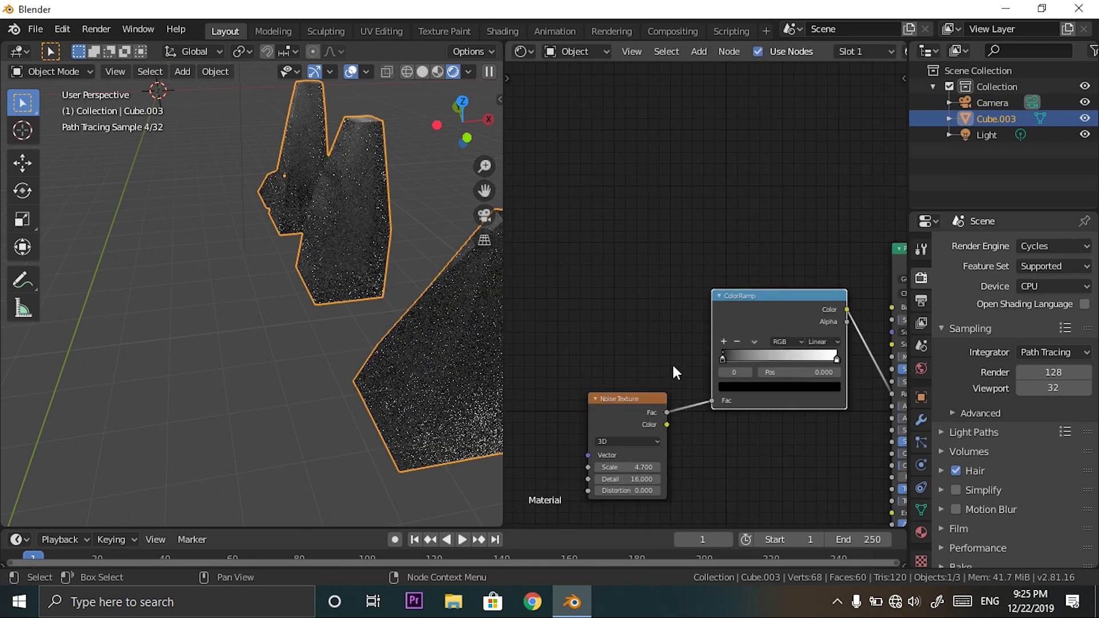
# Reconnect the Noise Texture Fac directly to Roughness and place the disconnected ColorRamp node above that link.
pyautogui.scroll(-2, 692, 395)
pyautogui.moveTo(696, 390); pyautogui.dragTo(843, 386)
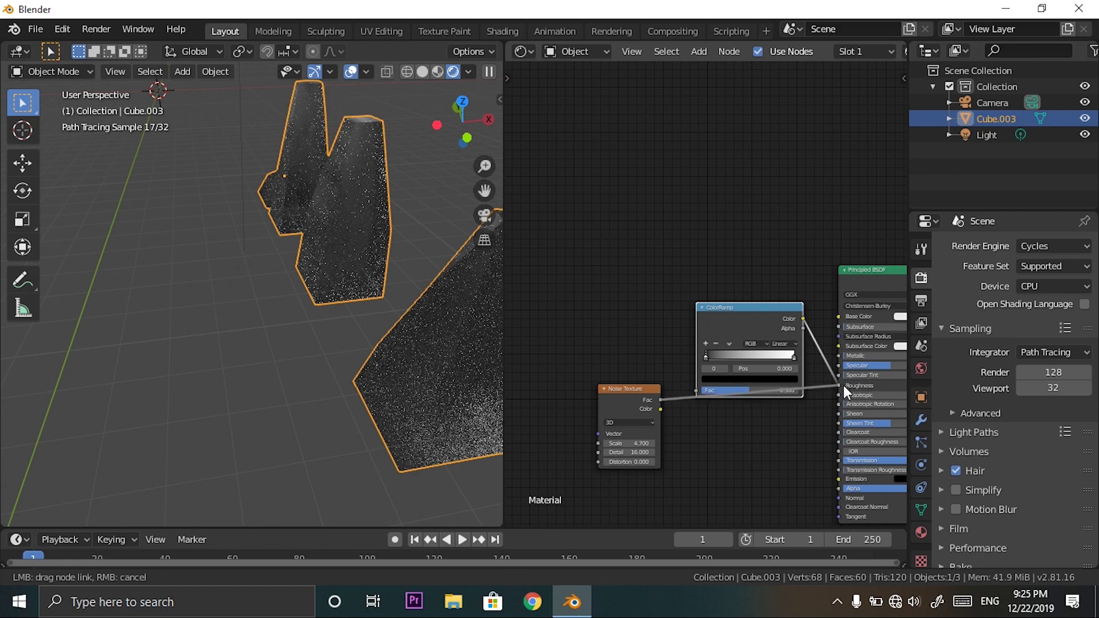
pyautogui.moveTo(715, 310); pyautogui.dragTo(716, 282)
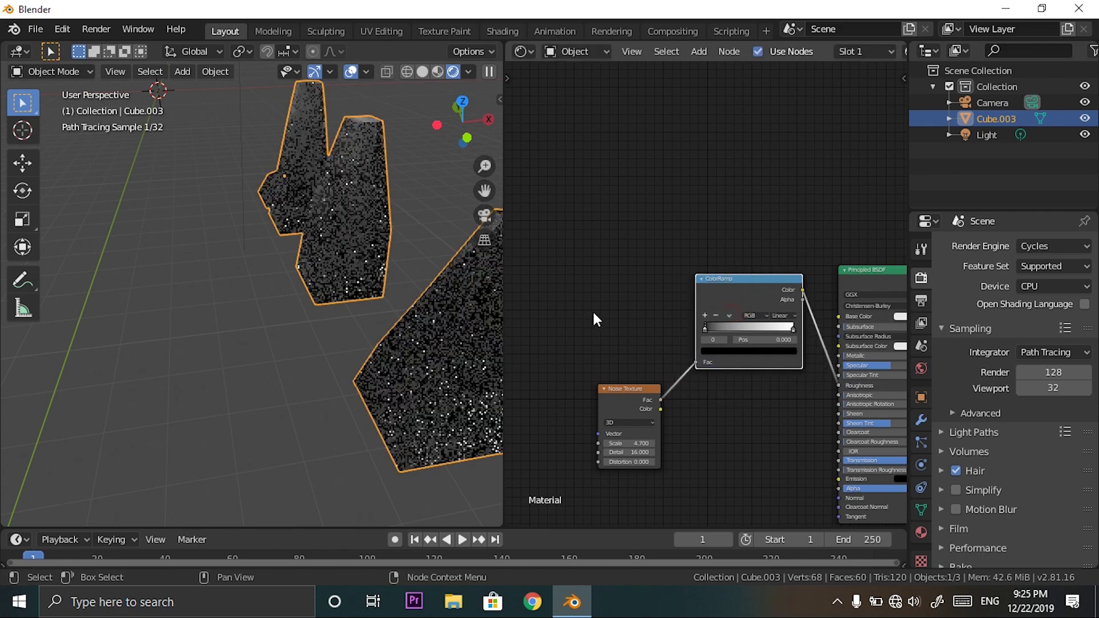
pyautogui.click(593, 311)
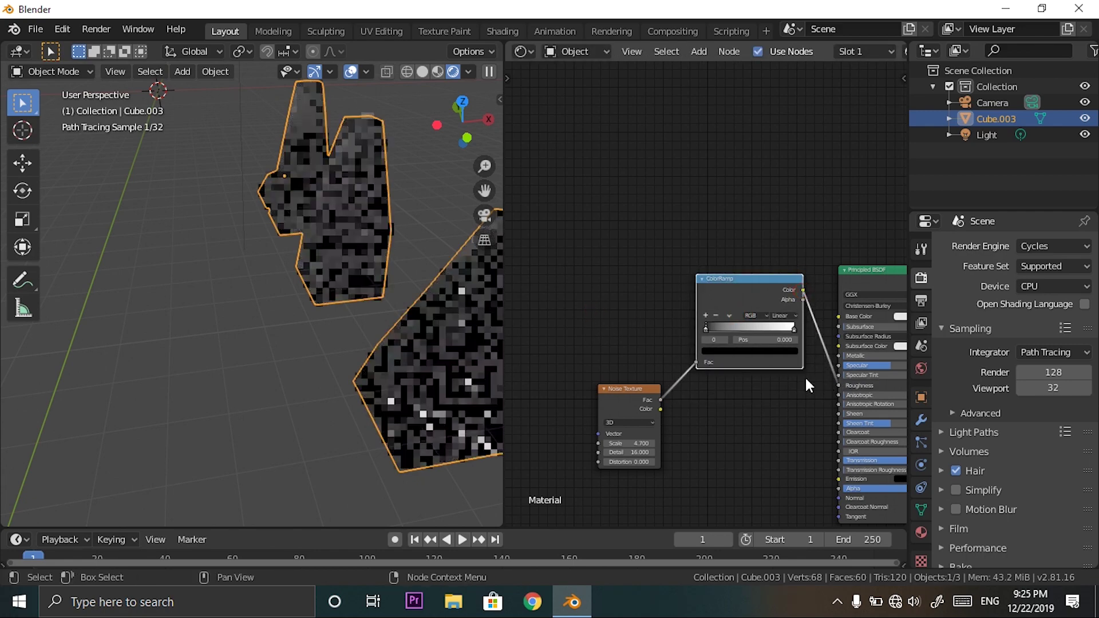
pyautogui.moveTo(696, 362); pyautogui.dragTo(843, 380)
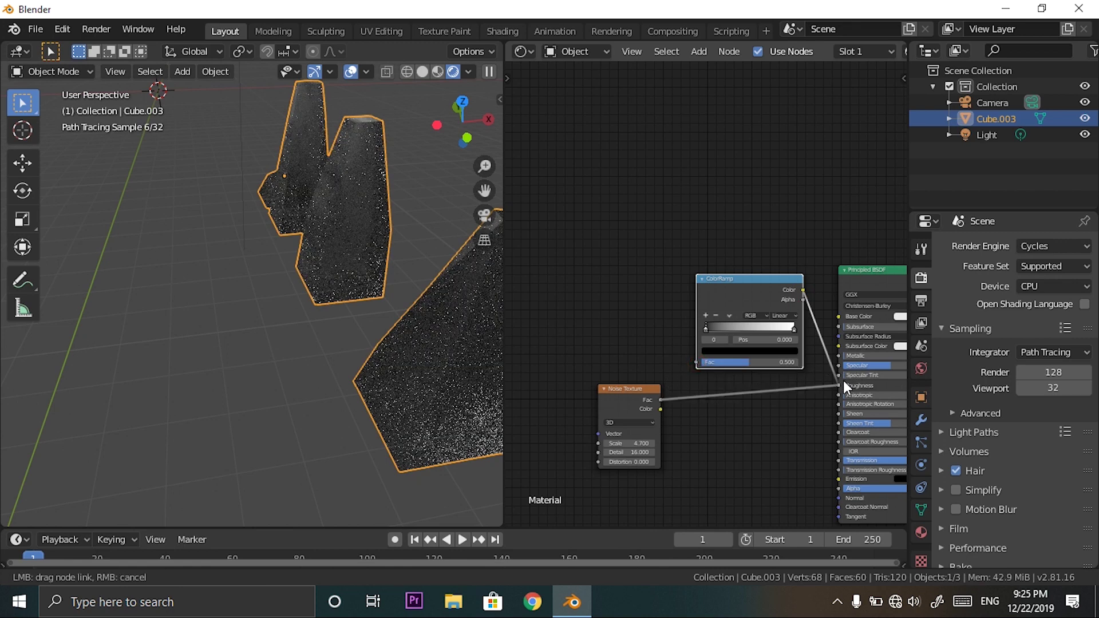
pyautogui.moveTo(737, 290); pyautogui.dragTo(725, 266)
pyautogui.click(578, 303)
# Add an Object Info node and link its Random output through the ColorRamp to the Principled BSDF Base Color.
pyautogui.hotkey('shift', 'a')
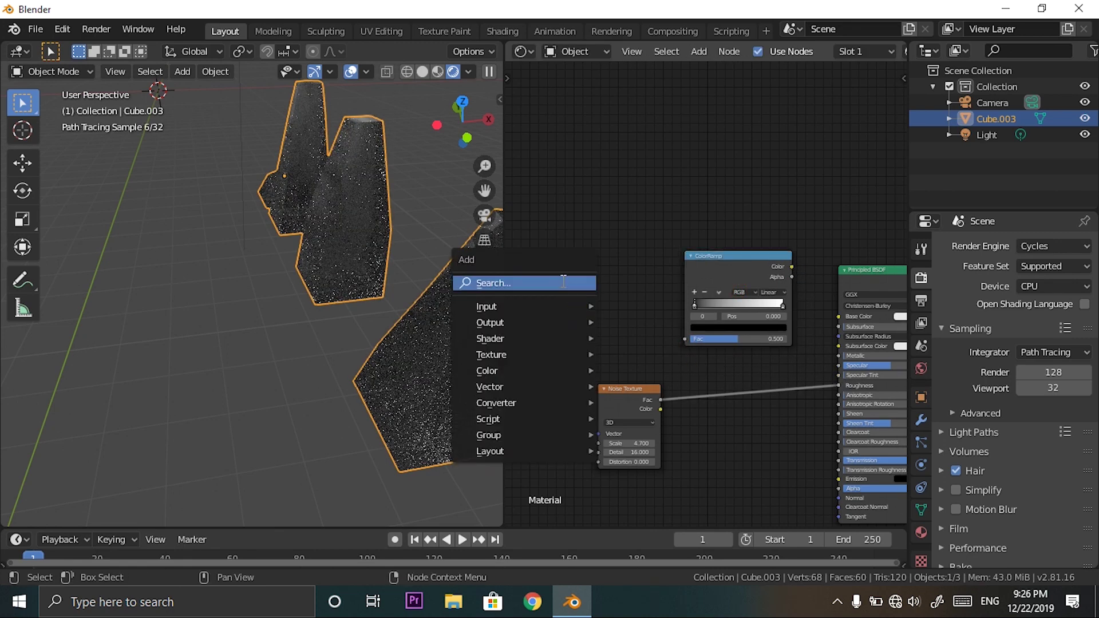
pyautogui.click(563, 279)
pyautogui.write('ob')
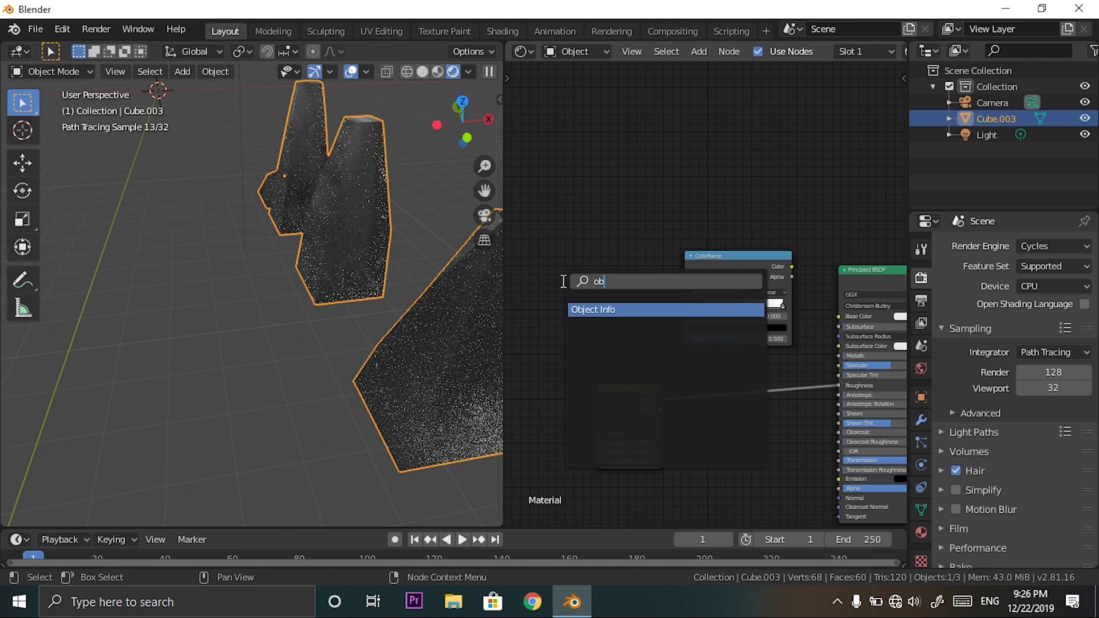
pyautogui.press('Return')
pyautogui.click(616, 300)
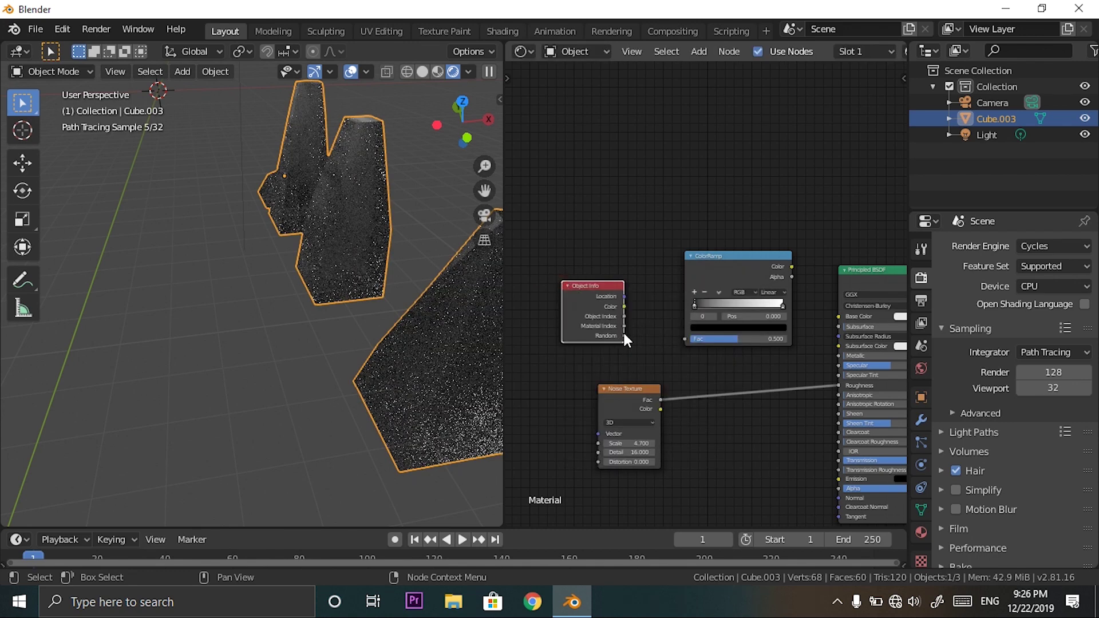
pyautogui.moveTo(623, 334); pyautogui.dragTo(685, 338)
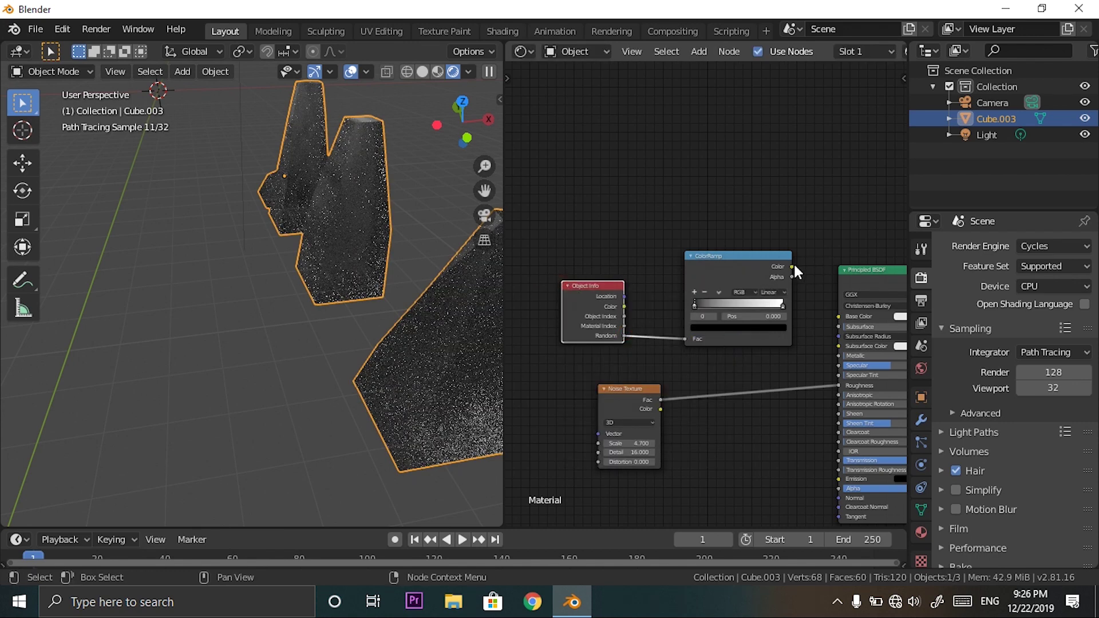
pyautogui.moveTo(792, 266); pyautogui.dragTo(839, 316)
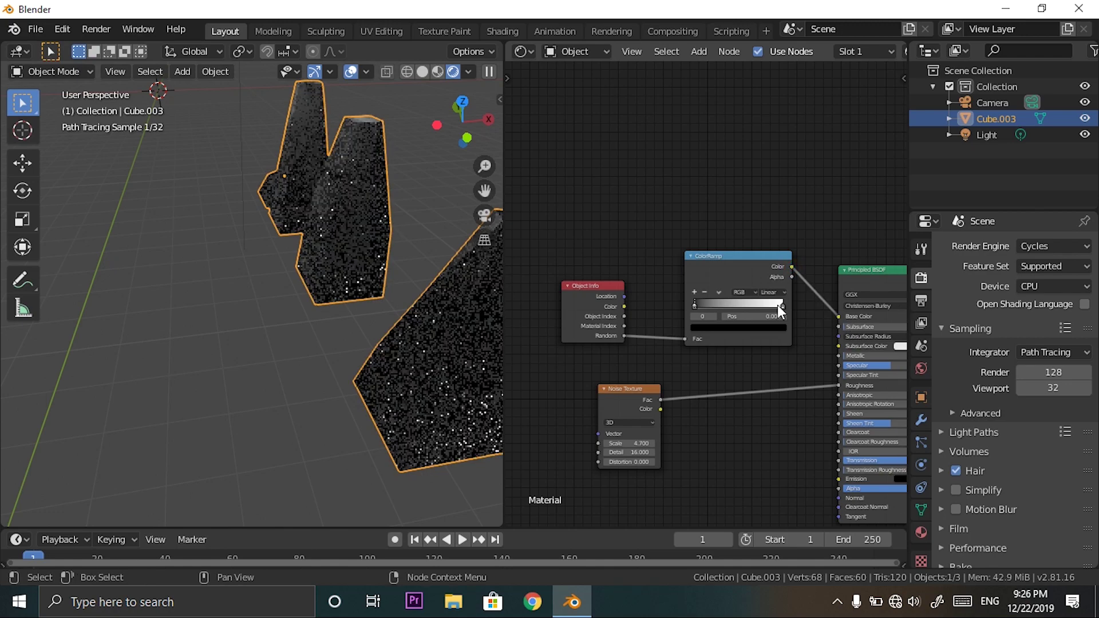
# Set the ColorRamp's end stop at position 1.000 to a bright light blue.
pyautogui.click(777, 305)
pyautogui.click(781, 327)
pyautogui.click(737, 201)
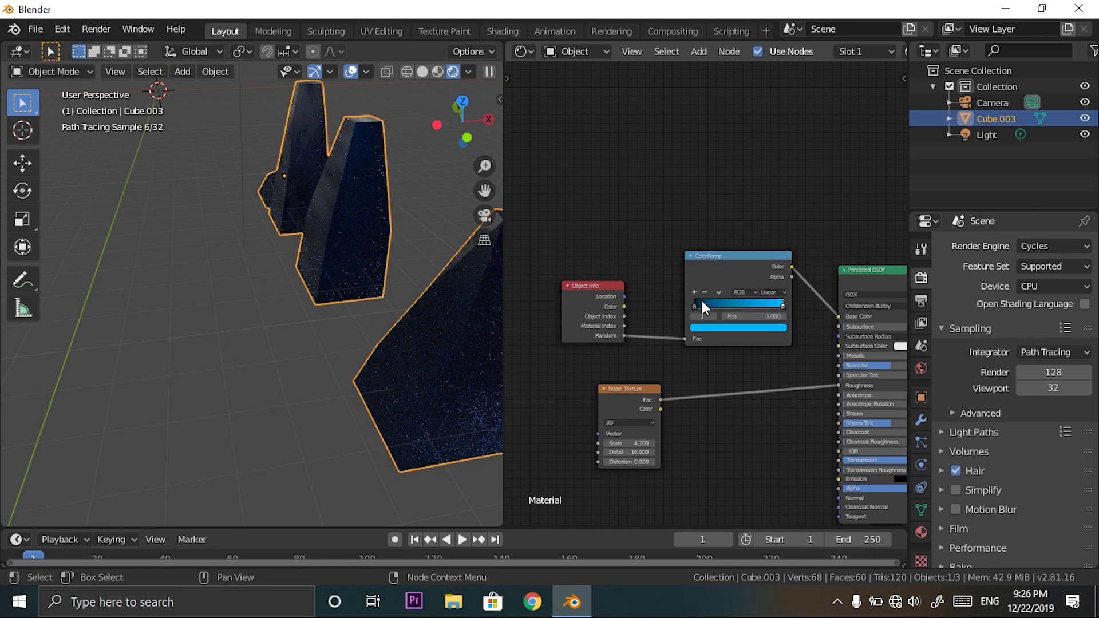
# Set the ColorRamp's first stop to a bright green with hue 0.355, saturation 0.962 and value 0.930.
pyautogui.click(697, 303)
pyautogui.click(720, 328)
pyautogui.click(766, 205)
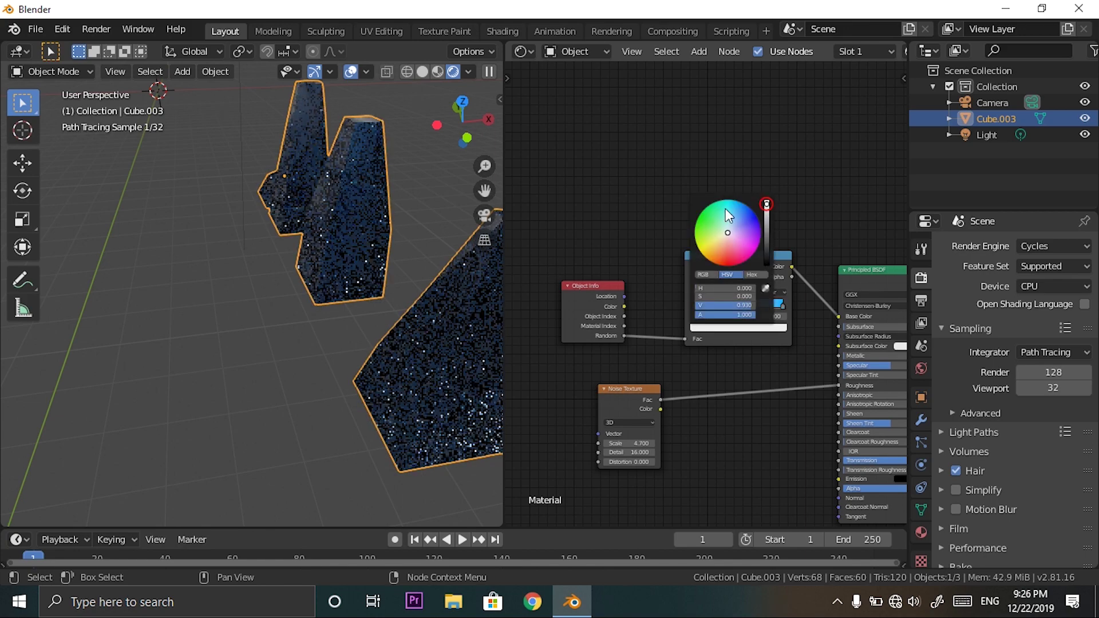
pyautogui.click(702, 212)
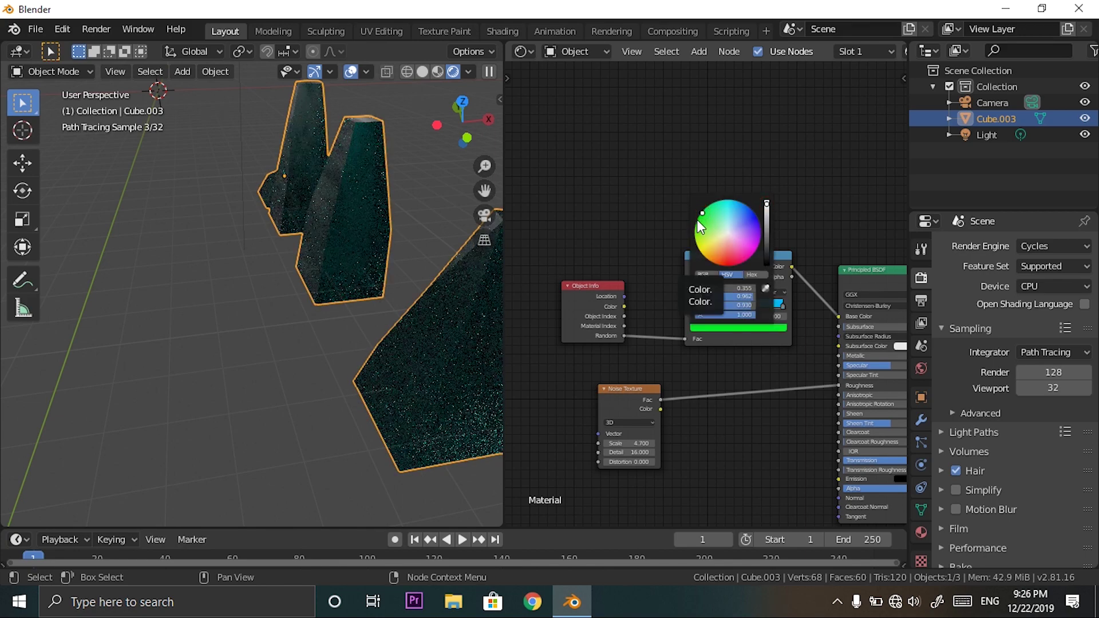
pyautogui.moveTo(421, 332); pyautogui.dragTo(408, 336, button='middle')
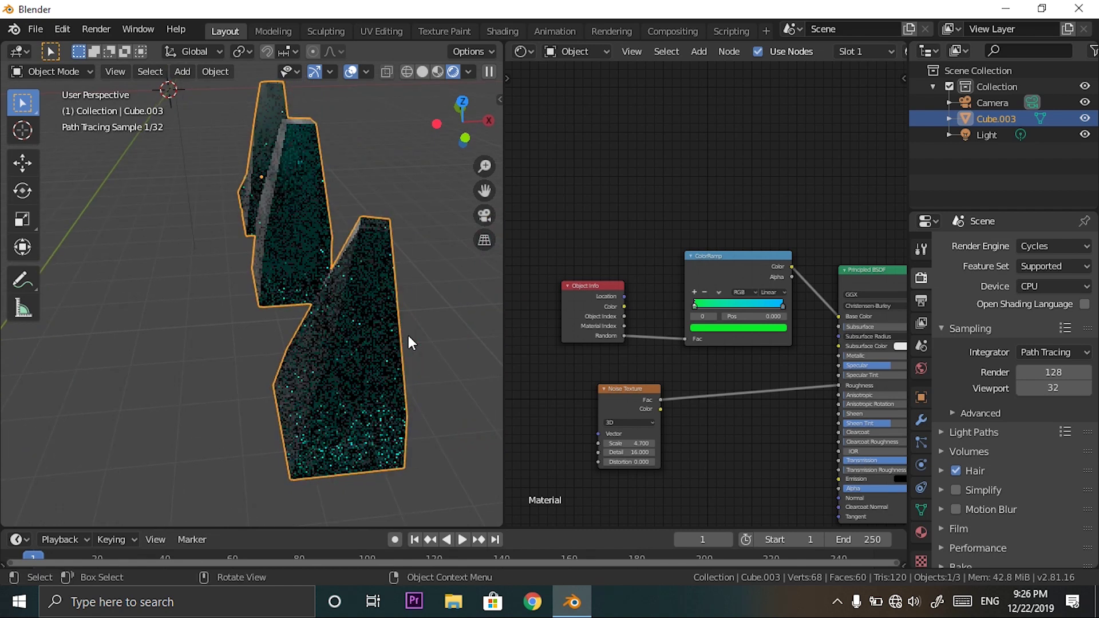
# Add a middle stop at position 0.500 to the ColorRamp and color it pale purple.
pyautogui.click(694, 292)
pyautogui.click(733, 327)
pyautogui.click(750, 245)
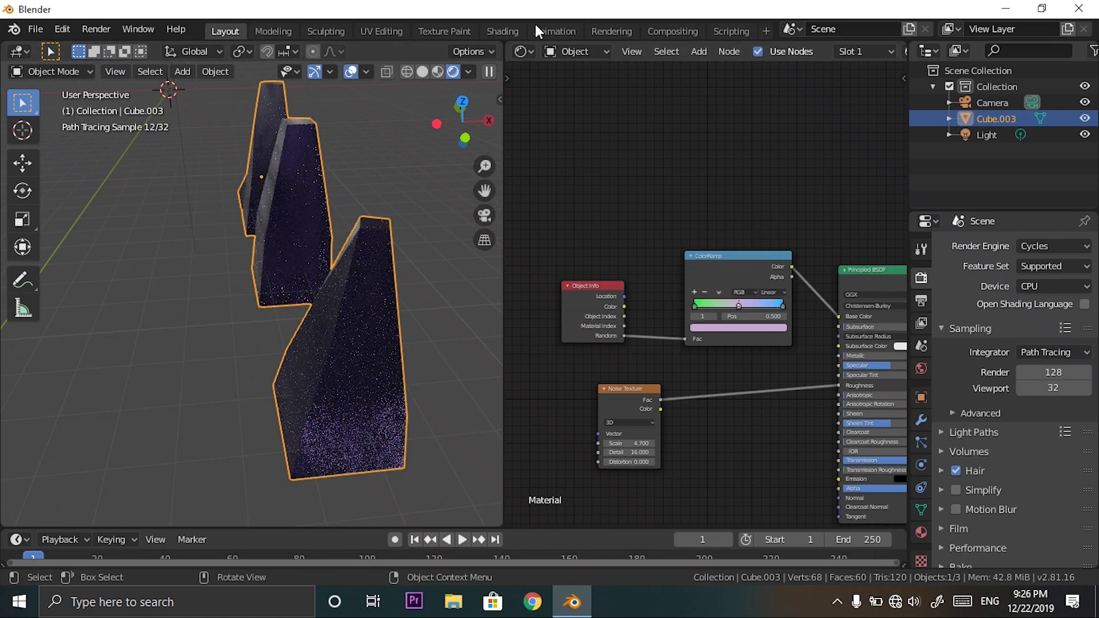
# Merge the Shader Editor area back into the 3D viewport and move the rocks about -7.25 m along the Y axis.
pyautogui.moveTo(501, 42); pyautogui.dragTo(548, 195)
pyautogui.scroll(-10, 533, 207)
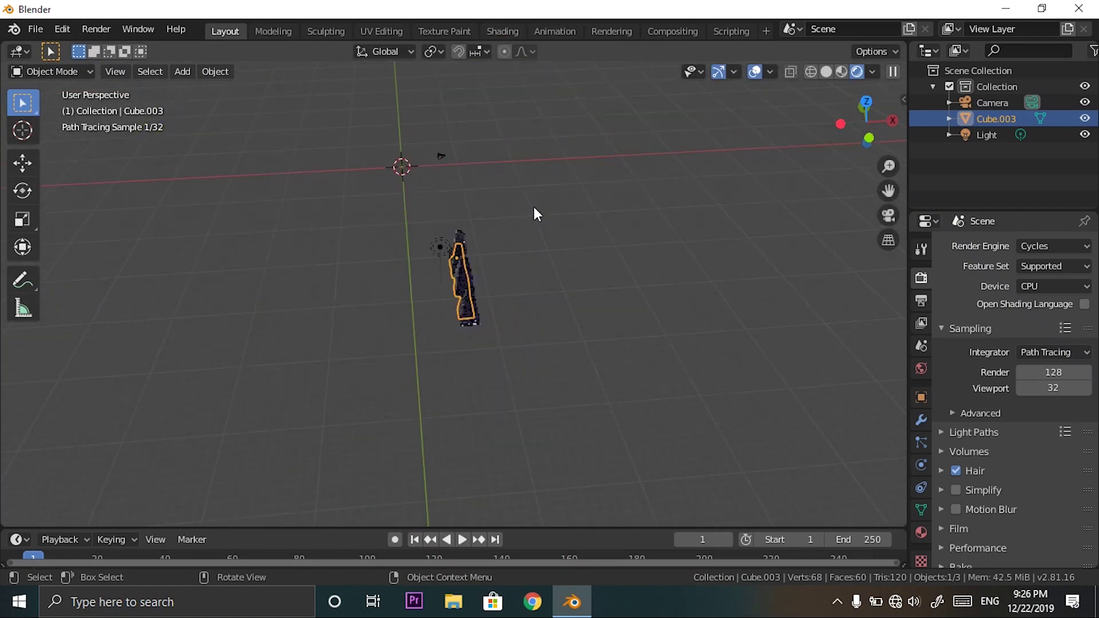
pyautogui.press('g')
pyautogui.press('y')
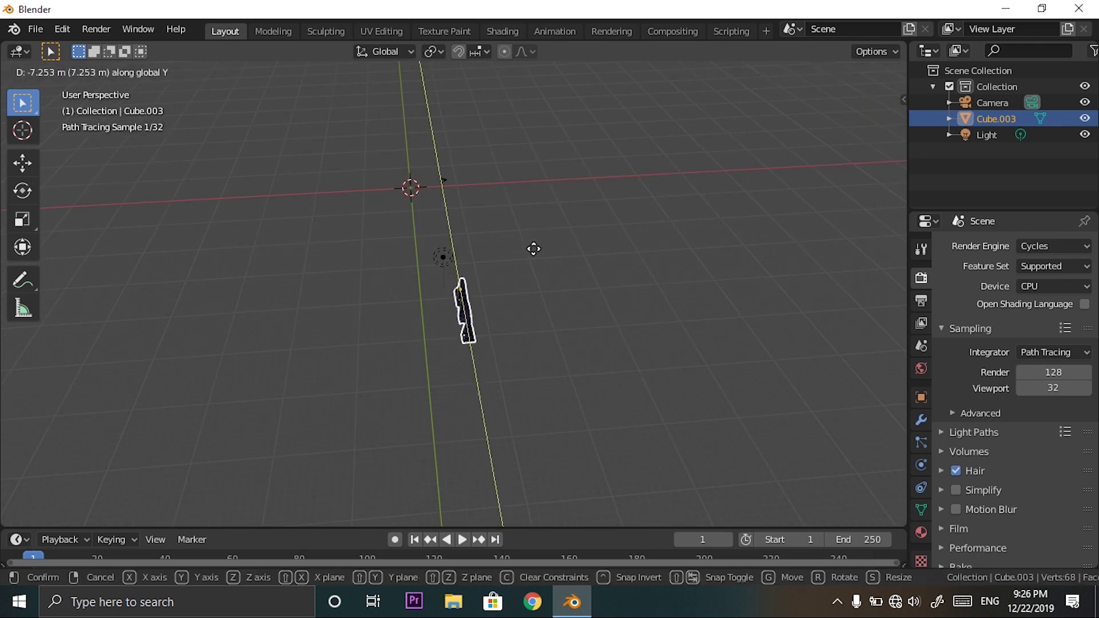
pyautogui.click(533, 248)
# Move the light along the Y axis back to near the world origin.
pyautogui.moveTo(494, 164)
pyautogui.mouseDown(button='middle')
pyautogui.moveTo(417, 274)
pyautogui.moveTo(473, 216)
pyautogui.moveTo(467, 269)
pyautogui.moveTo(478, 284)
pyautogui.moveTo(633, 241)
pyautogui.moveTo(613, 250)
pyautogui.mouseUp(button='middle')
pyautogui.click(331, 518)
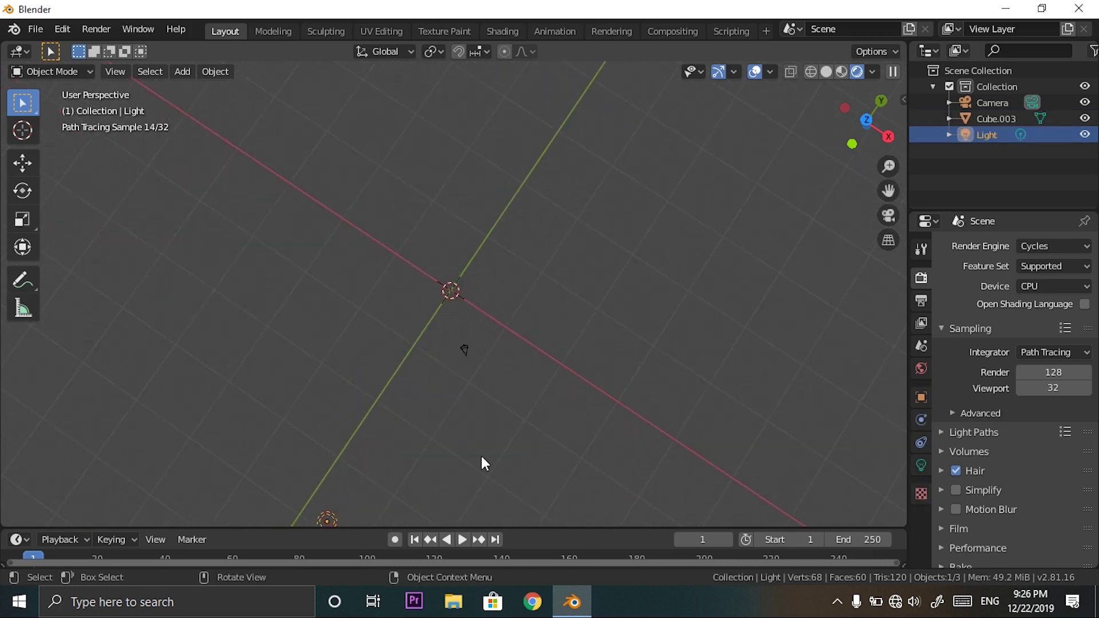
pyautogui.press('g')
pyautogui.press('y')
pyautogui.click(608, 236)
# Switch the viewport to solid shading and add a plane mesh at the world origin.
pyautogui.press('z')
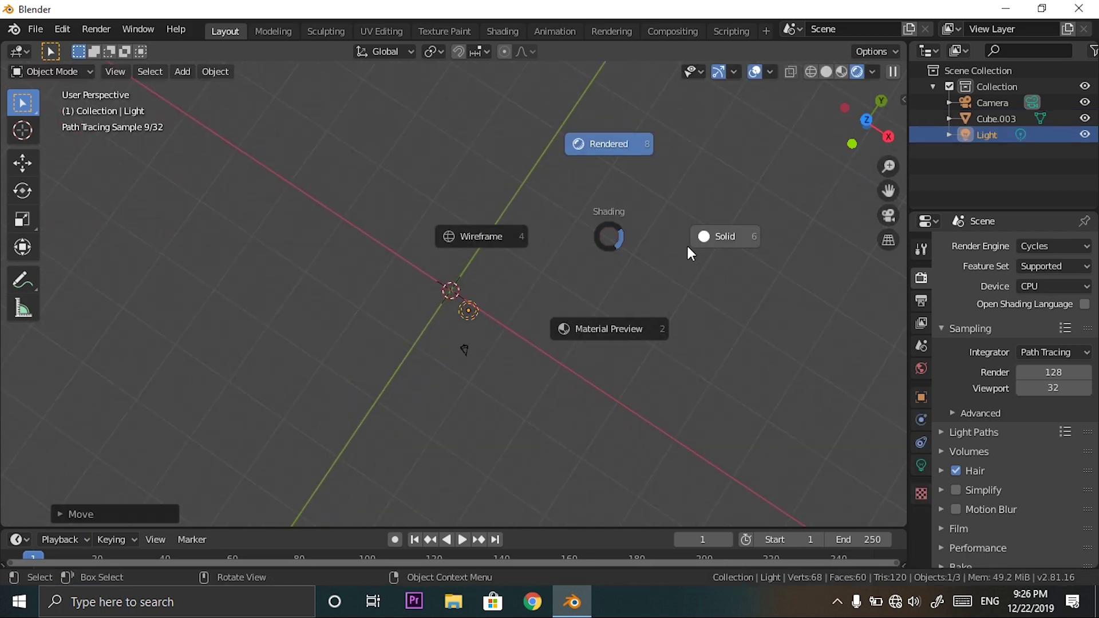
pyautogui.click(707, 235)
pyautogui.moveTo(706, 235)
pyautogui.mouseDown(button='middle')
pyautogui.moveTo(529, 264)
pyautogui.moveTo(517, 238)
pyautogui.moveTo(479, 380)
pyautogui.moveTo(650, 140)
pyautogui.moveTo(534, 287)
pyautogui.mouseUp(button='middle')
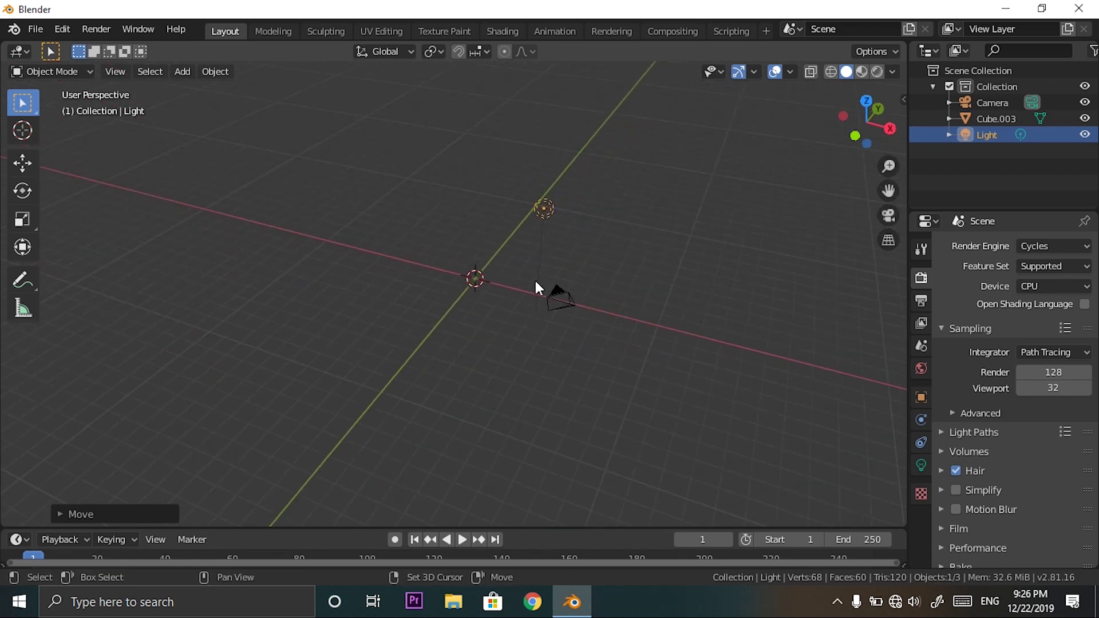
pyautogui.hotkey('shift', 'a')
pyautogui.moveTo(488, 273)
pyautogui.click(623, 273)
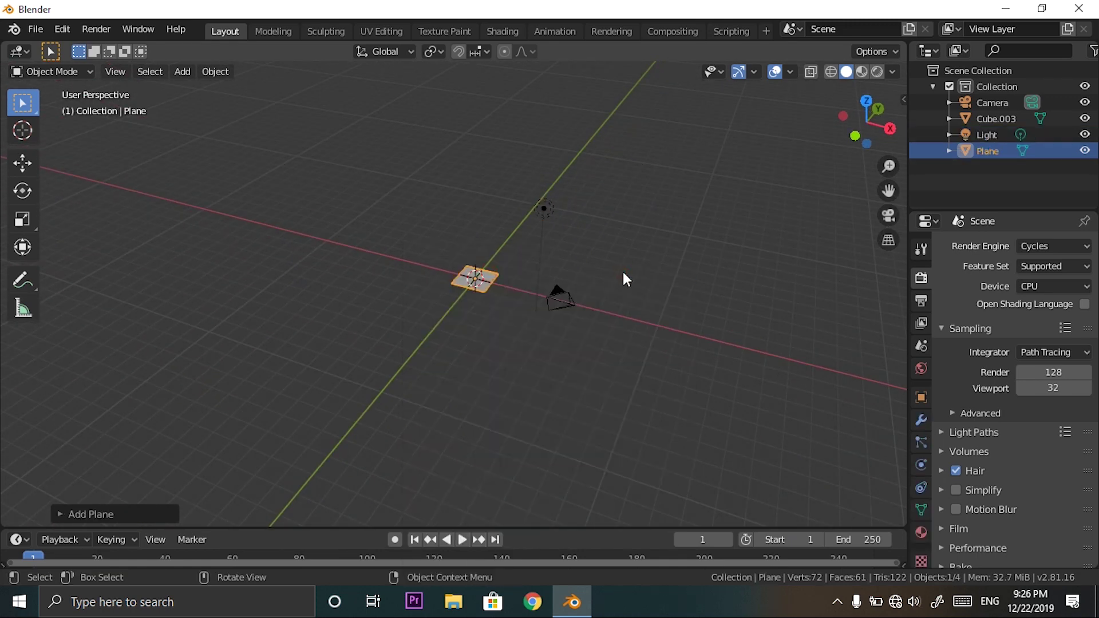
# Scale the plane by 10 and switch to the Sculpting workspace.
pyautogui.write('s10')
pyautogui.press('Return')
pyautogui.click(317, 32)
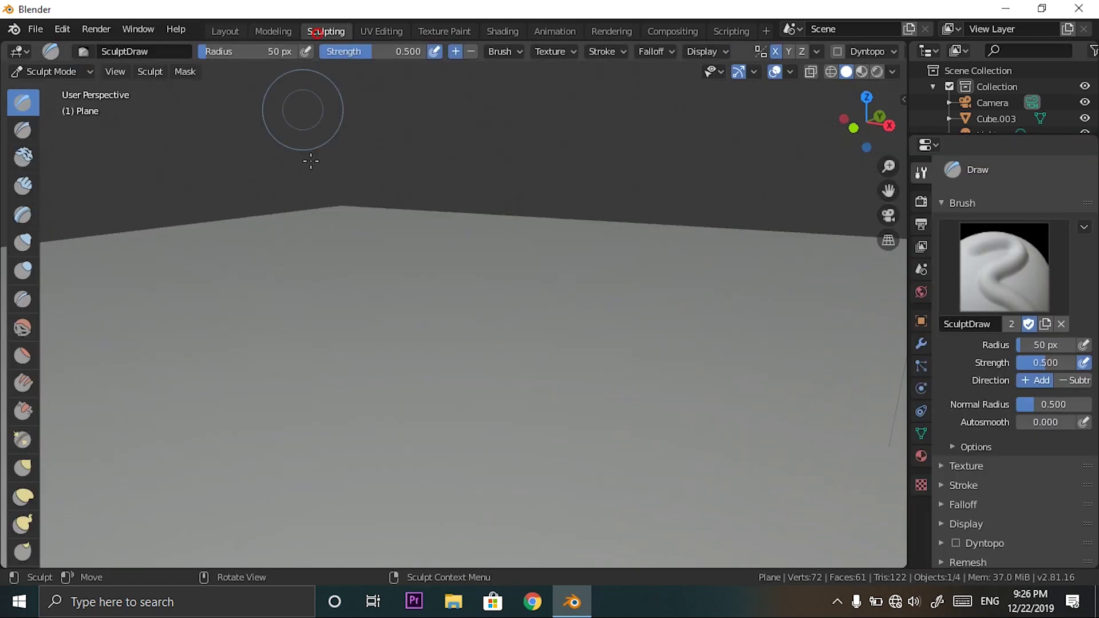
pyautogui.scroll(-6, 525, 338)
pyautogui.moveTo(526, 340); pyautogui.dragTo(561, 358, button='middle')
# Subdivide the whole plane with 40 cuts and return it to Sculpt Mode.
pyautogui.press('Tab')
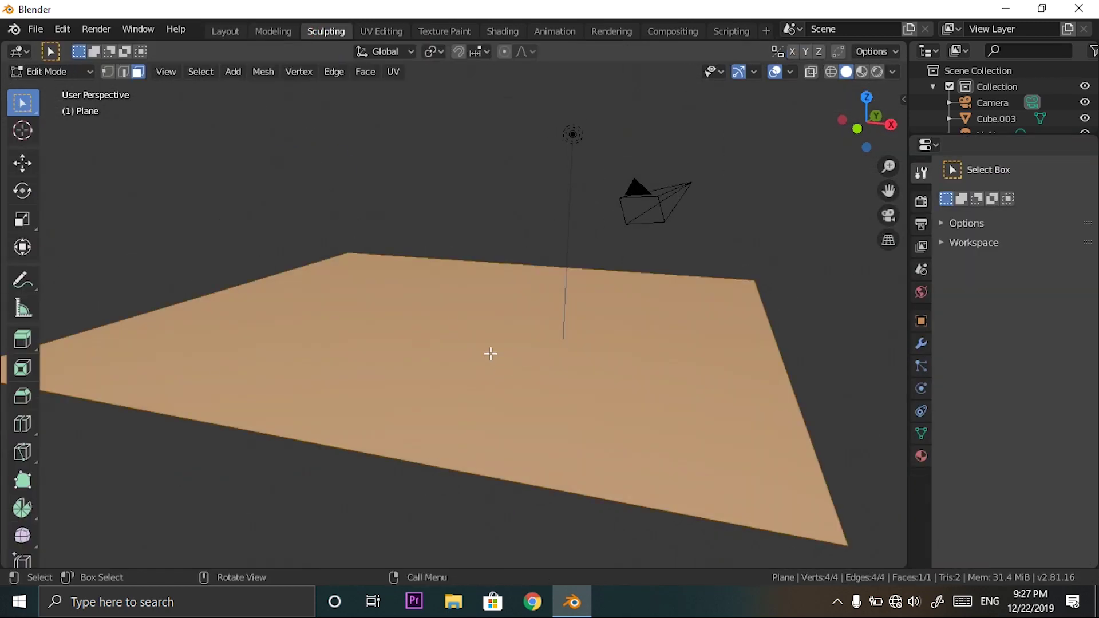
pyautogui.rightClick(423, 254)
pyautogui.click(412, 254)
pyautogui.click(94, 547)
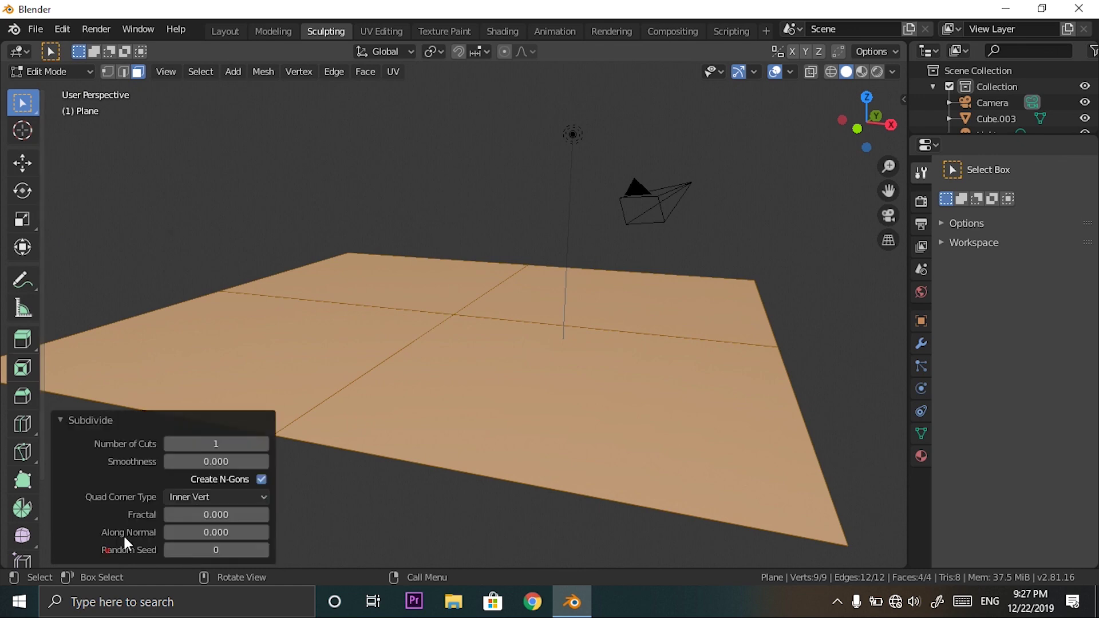
pyautogui.click(189, 443)
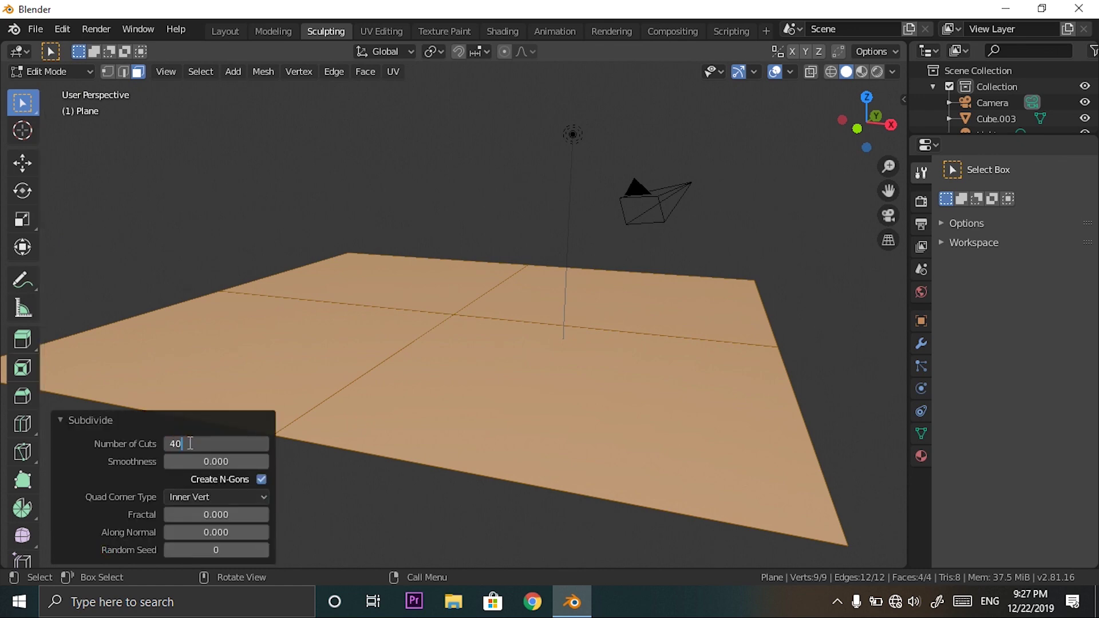
pyautogui.write('40')
pyautogui.press('Return')
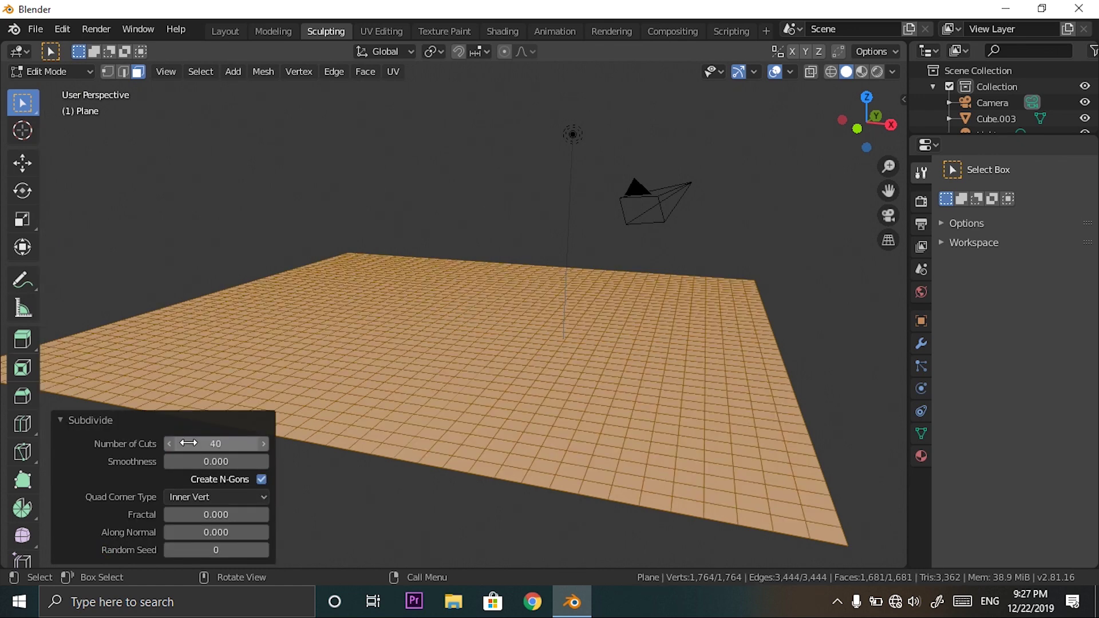
pyautogui.press('`')
pyautogui.click(499, 259)
pyautogui.press('`')
pyautogui.click(498, 260)
pyautogui.press('Tab')
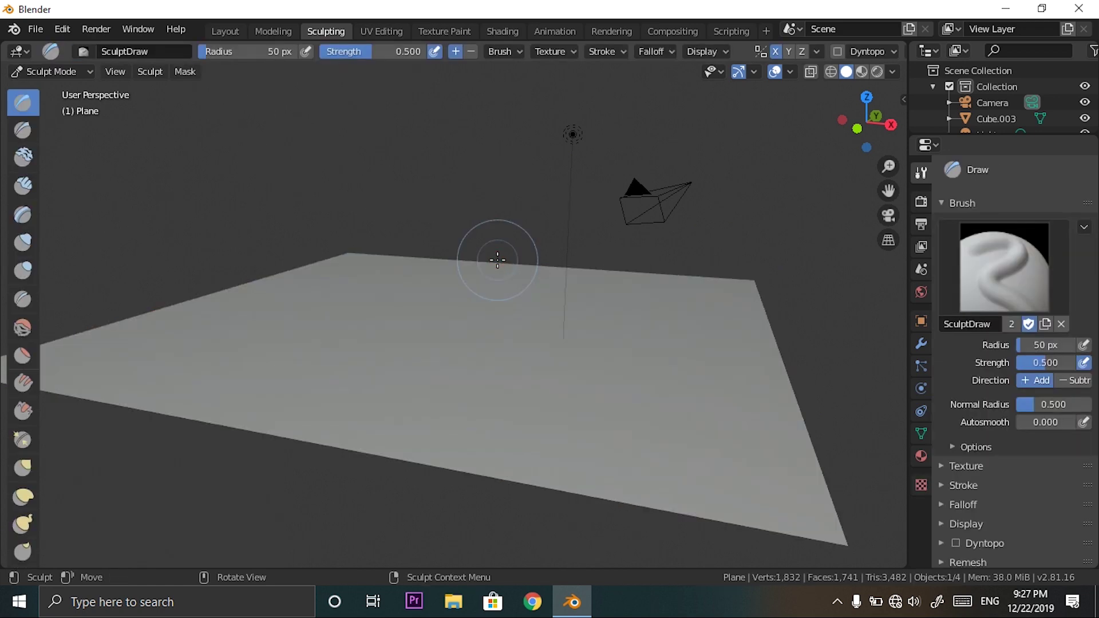
# Sculpt high ridges along the plane's two sides and near edge, plus low folds down the middle, with the Draw brush.
pyautogui.moveTo(497, 259); pyautogui.dragTo(478, 274, button='middle')
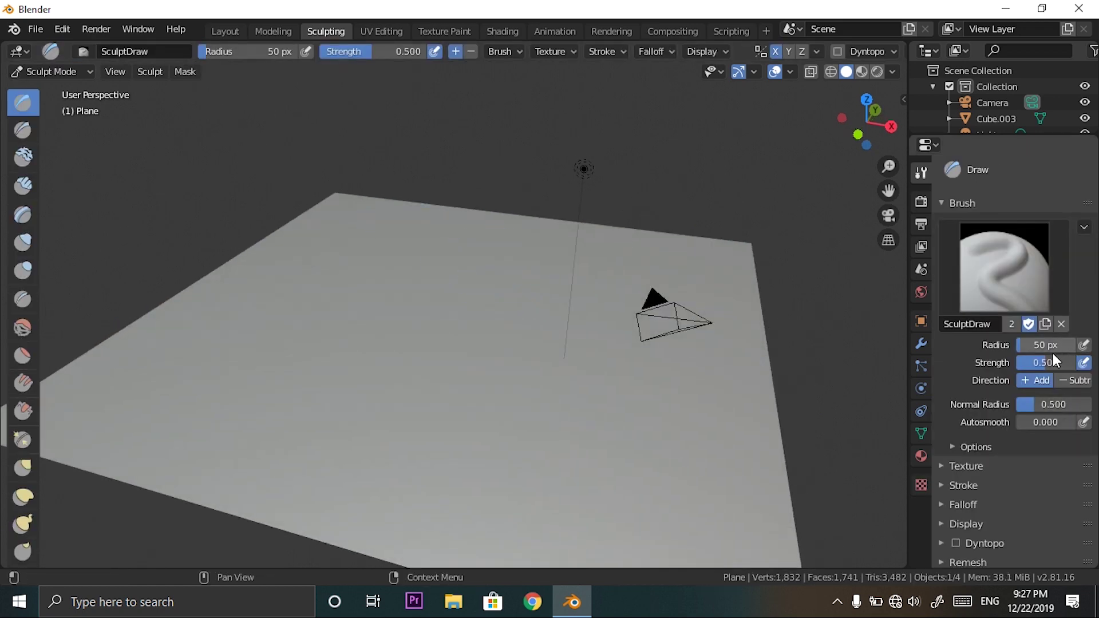
pyautogui.moveTo(387, 194)
pyautogui.mouseDown()
pyautogui.moveTo(208, 321)
pyautogui.moveTo(191, 270)
pyautogui.moveTo(223, 295)
pyautogui.moveTo(132, 356)
pyautogui.moveTo(194, 300)
pyautogui.moveTo(350, 200)
pyautogui.moveTo(330, 178)
pyautogui.moveTo(208, 295)
pyautogui.mouseUp()
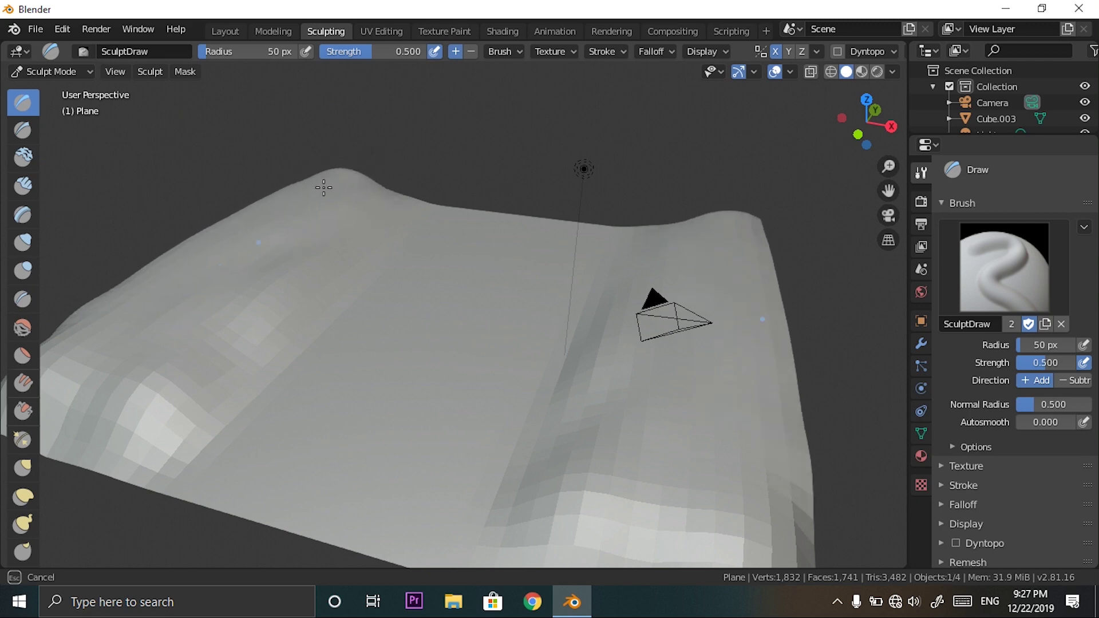
pyautogui.moveTo(323, 187); pyautogui.dragTo(211, 303)
pyautogui.moveTo(216, 412)
pyautogui.mouseDown()
pyautogui.moveTo(147, 459)
pyautogui.moveTo(248, 481)
pyautogui.moveTo(388, 465)
pyautogui.moveTo(424, 493)
pyautogui.moveTo(303, 498)
pyautogui.moveTo(331, 502)
pyautogui.mouseUp()
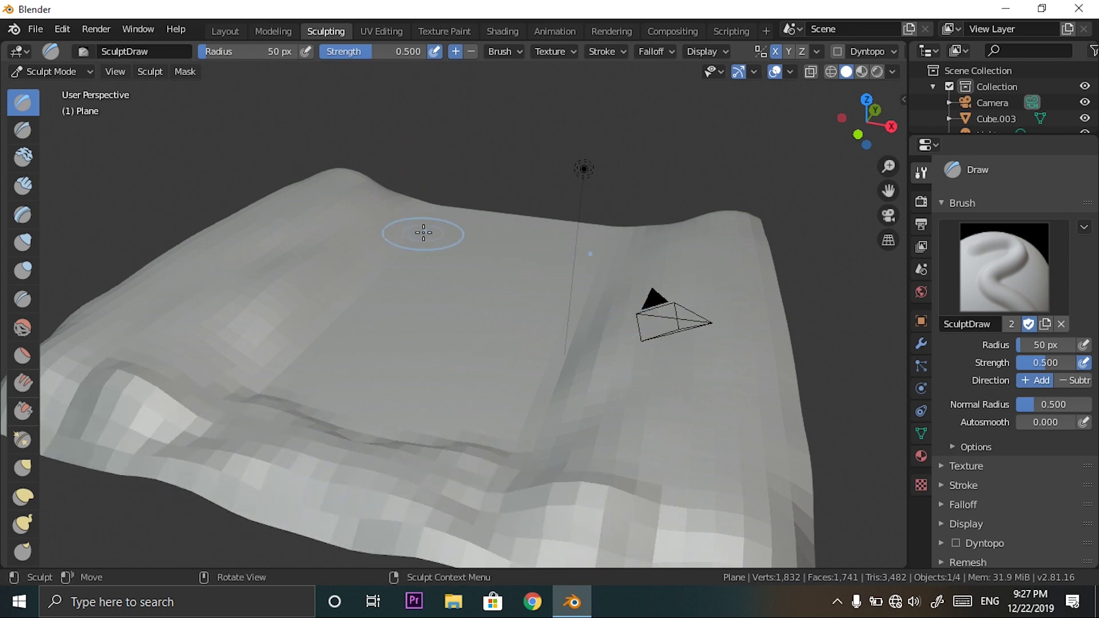
pyautogui.moveTo(423, 233); pyautogui.dragTo(453, 214)
pyautogui.moveTo(422, 266); pyautogui.dragTo(371, 341)
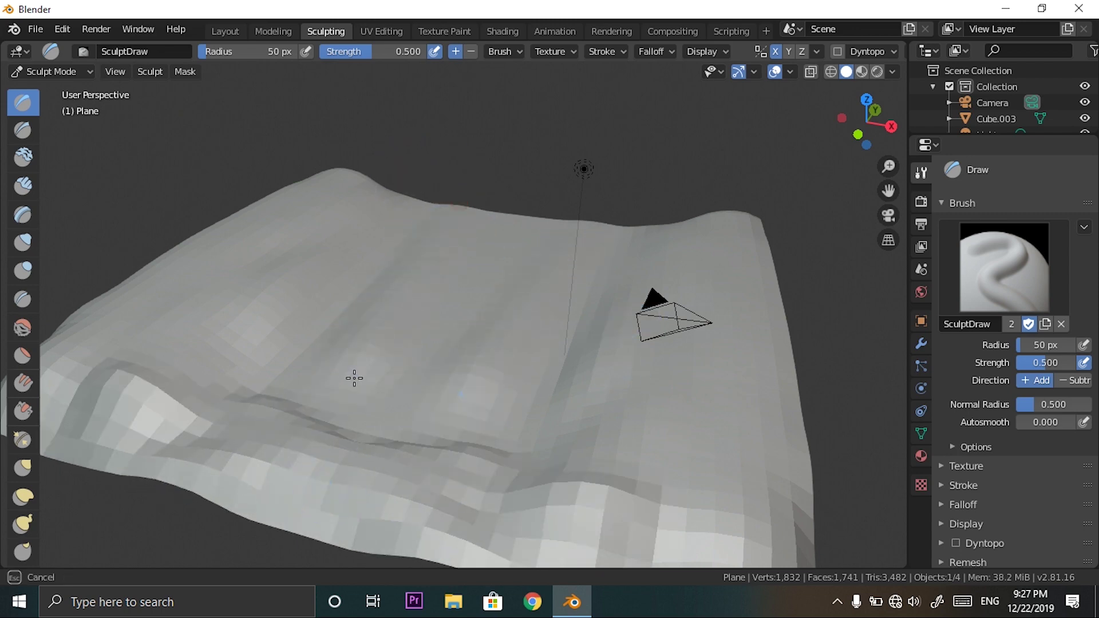
pyautogui.moveTo(354, 378); pyautogui.dragTo(422, 365)
# Sculpt low ridges and bumps across the valley between the two side ridges with the Draw brush.
pyautogui.moveTo(519, 204); pyautogui.dragTo(361, 324, button='middle')
pyautogui.moveTo(360, 323)
pyautogui.mouseDown()
pyautogui.moveTo(336, 334)
pyautogui.moveTo(523, 325)
pyautogui.mouseUp()
pyautogui.moveTo(356, 243); pyautogui.dragTo(529, 246)
pyautogui.moveTo(481, 403); pyautogui.dragTo(404, 461)
pyautogui.moveTo(367, 482); pyautogui.dragTo(399, 314, button='middle')
pyautogui.moveTo(341, 421); pyautogui.dragTo(417, 460)
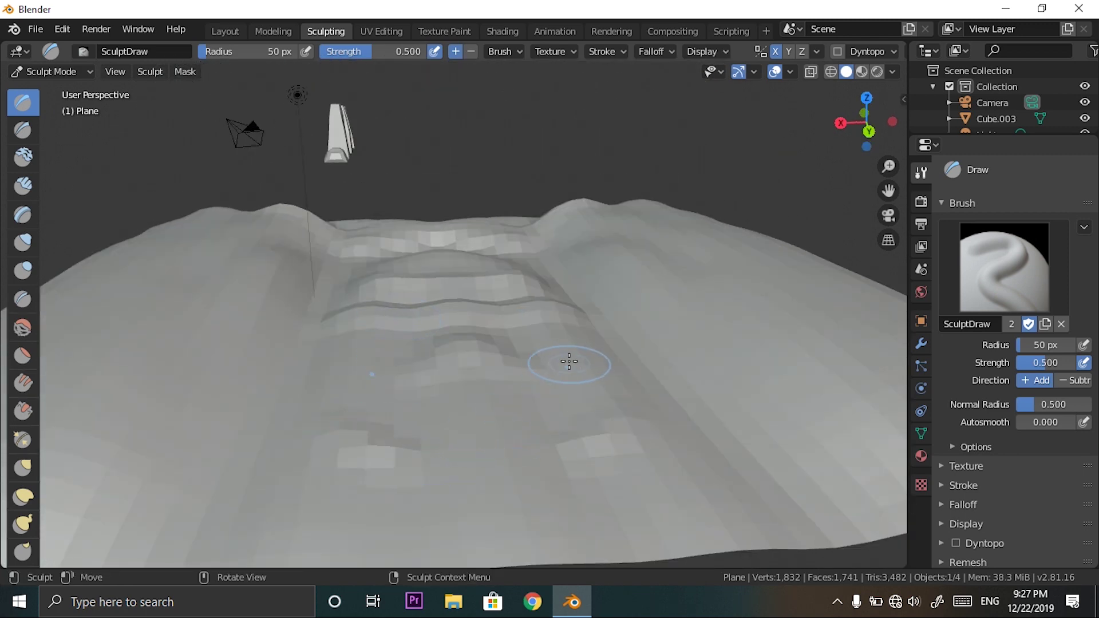
pyautogui.moveTo(570, 360); pyautogui.dragTo(444, 422)
pyautogui.moveTo(359, 378); pyautogui.dragTo(395, 471)
pyautogui.moveTo(434, 507); pyautogui.dragTo(614, 500)
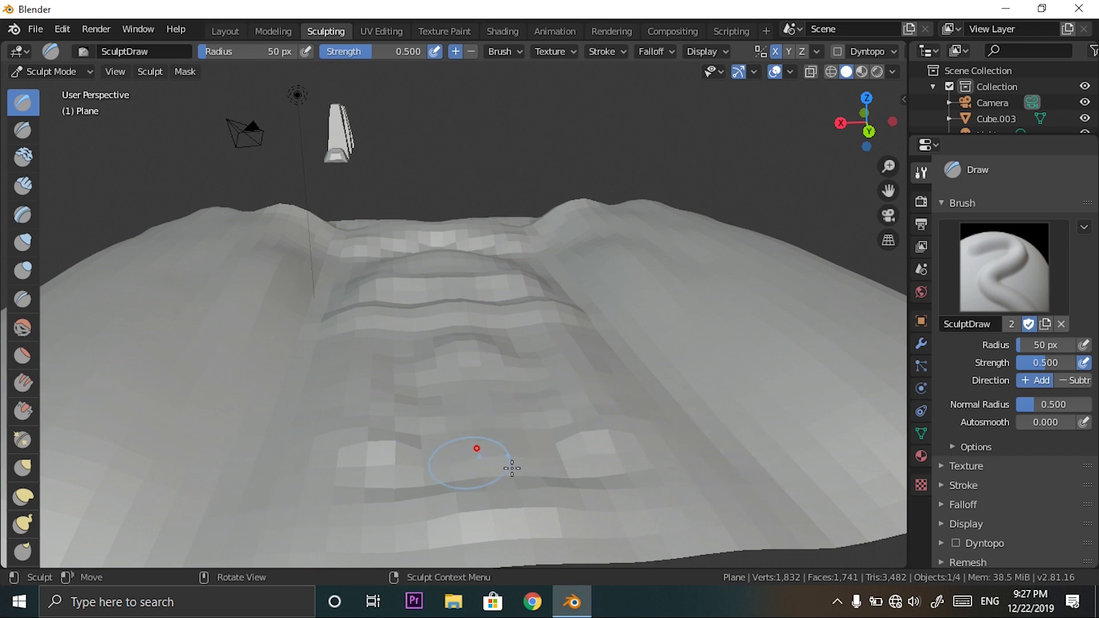
pyautogui.moveTo(515, 433); pyautogui.dragTo(479, 461)
pyautogui.moveTo(576, 328); pyautogui.dragTo(690, 482)
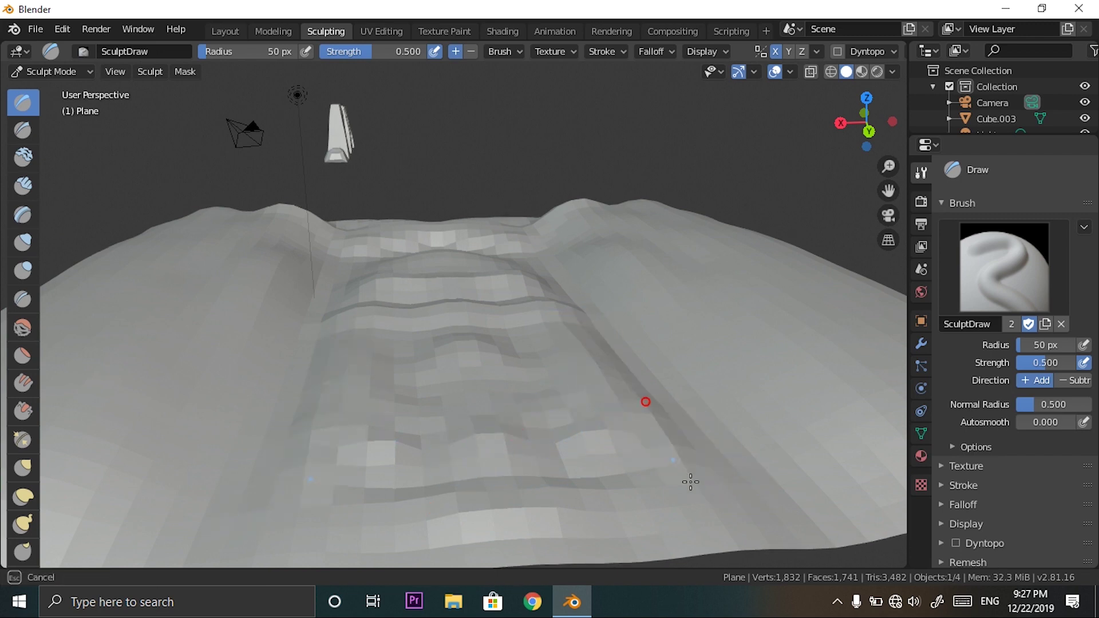
# Return to the Layout workspace and apply smooth shading to the sculpted plane.
pyautogui.moveTo(643, 363)
pyautogui.mouseDown(button='middle')
pyautogui.moveTo(709, 434)
pyautogui.moveTo(868, 345)
pyautogui.mouseUp(button='middle')
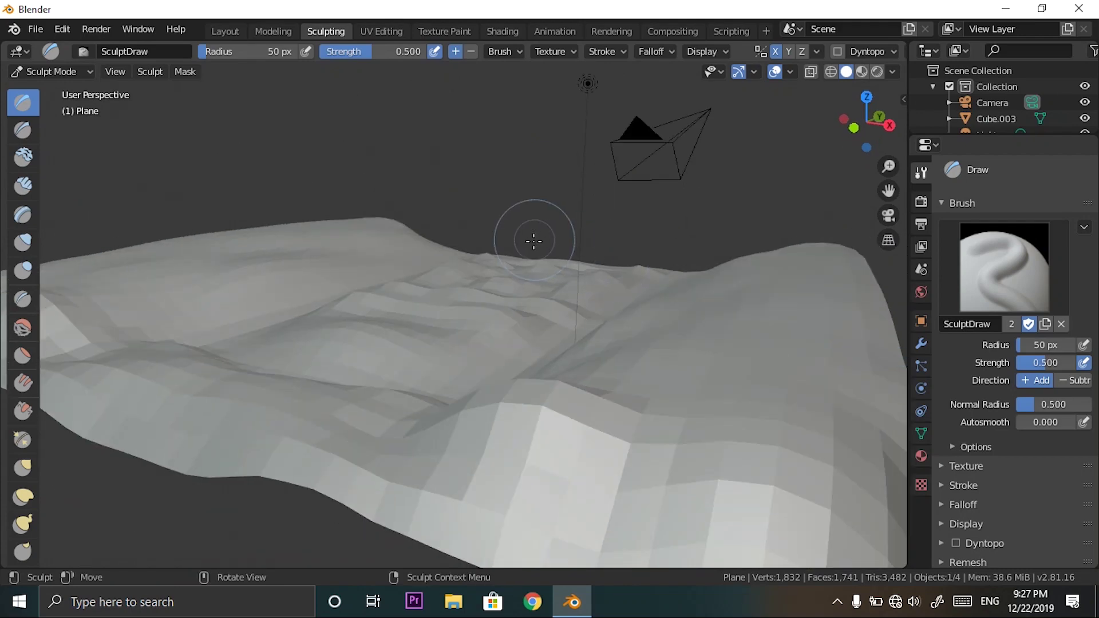
pyautogui.press('Tab')
pyautogui.press('Tab')
pyautogui.click(222, 31)
pyautogui.rightClick(399, 262)
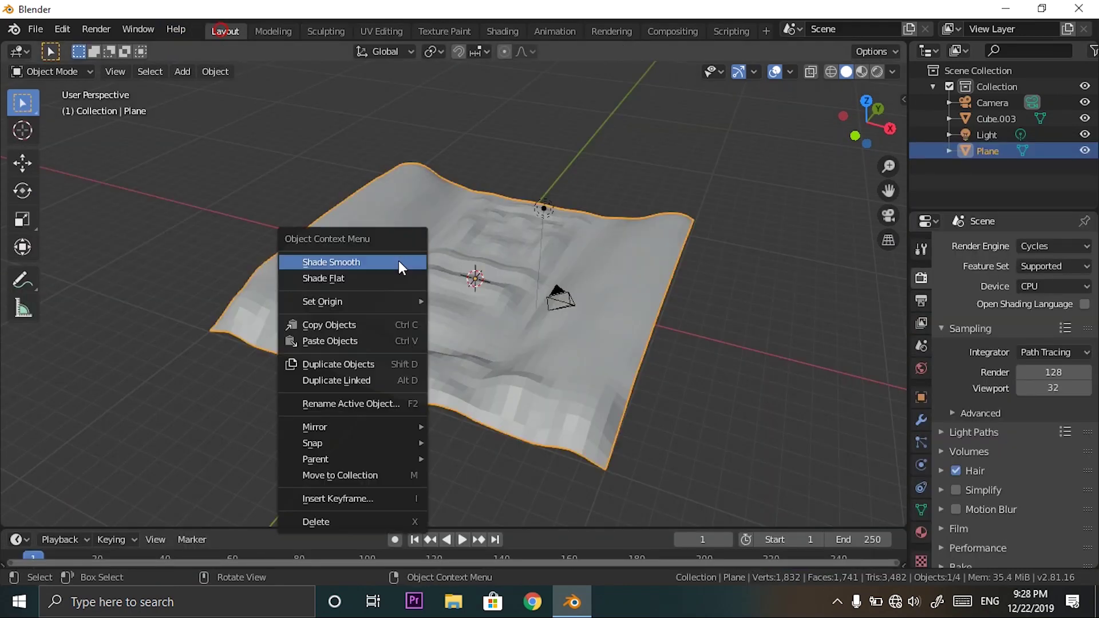
pyautogui.click(399, 260)
# Set the Draw brush's Autosmooth to 0.395, raise the valley's far edge in the Sculpting workspace and return to Layout.
pyautogui.scroll(6, 693, 310)
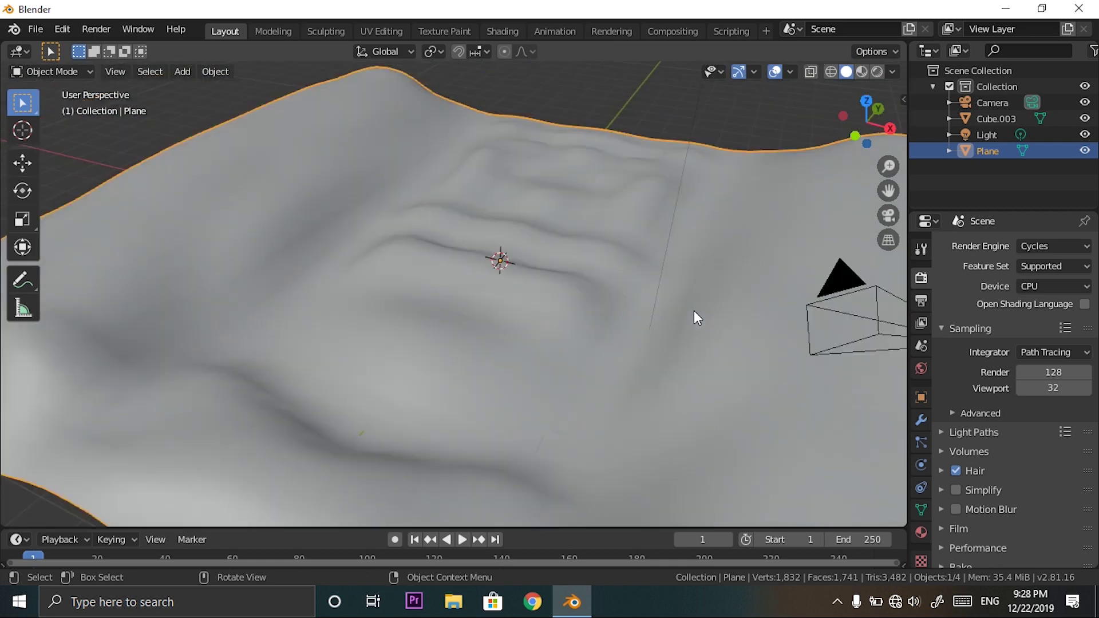
pyautogui.moveTo(694, 310); pyautogui.dragTo(638, 422, button='middle')
pyautogui.press('Tab')
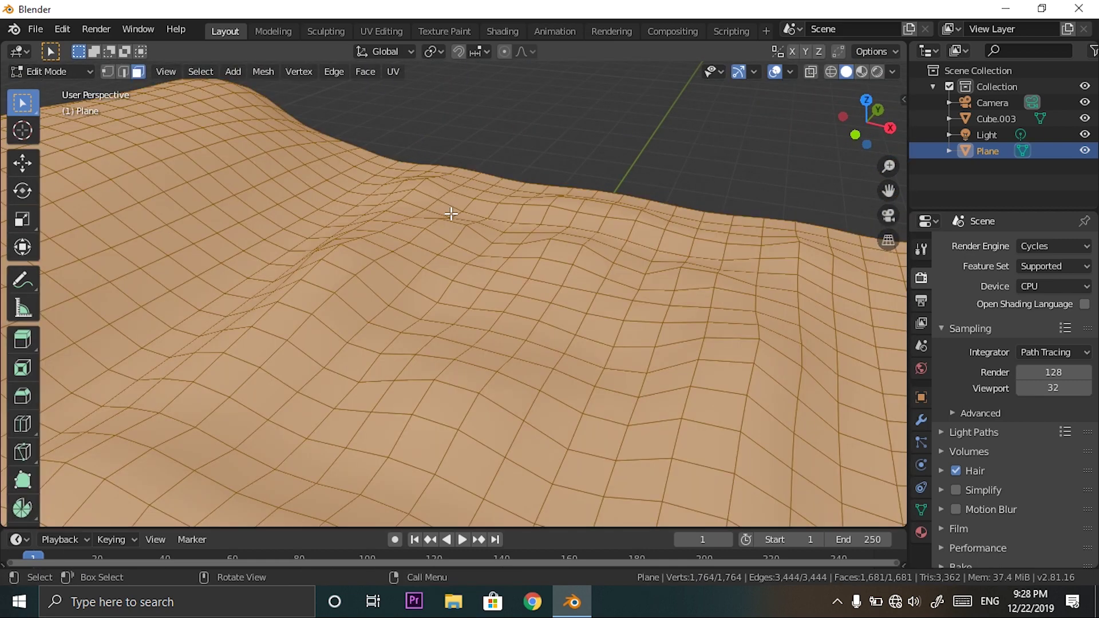
pyautogui.press('Tab')
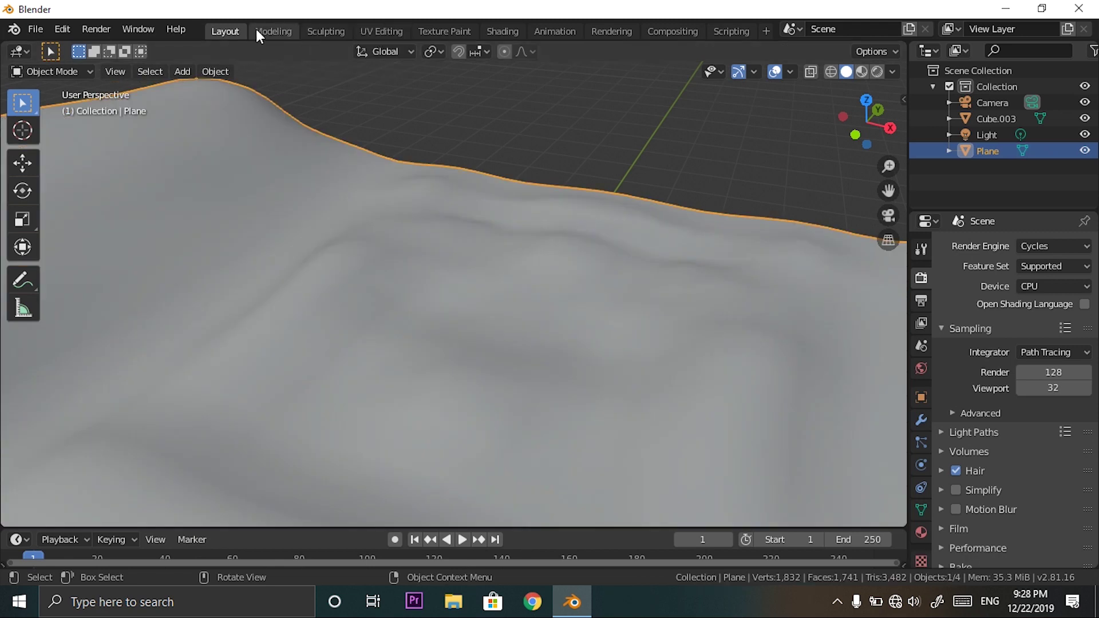
pyautogui.click(325, 31)
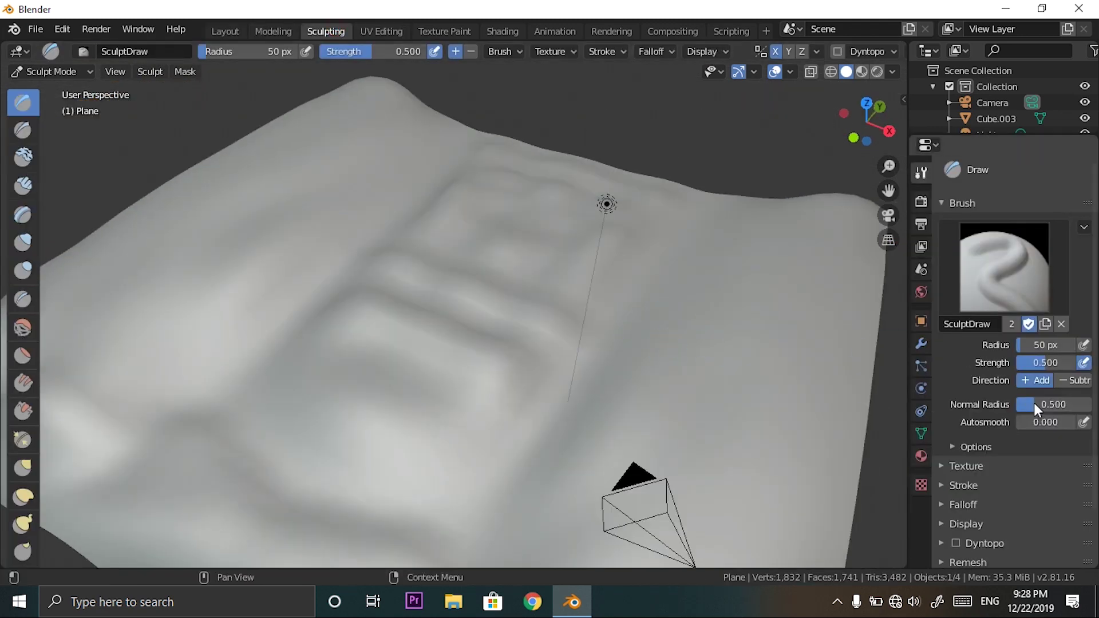
pyautogui.moveTo(1029, 423); pyautogui.dragTo(1038, 422)
pyautogui.moveTo(518, 173)
pyautogui.mouseDown()
pyautogui.moveTo(486, 175)
pyautogui.moveTo(481, 154)
pyautogui.moveTo(501, 144)
pyautogui.mouseUp()
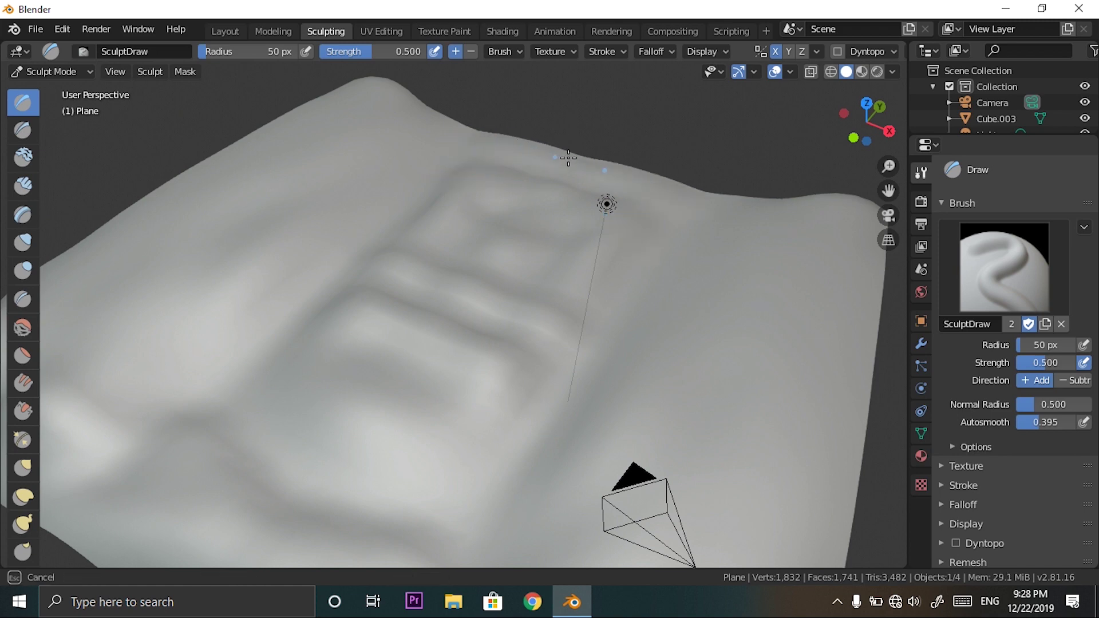
pyautogui.moveTo(568, 158); pyautogui.dragTo(589, 161)
pyautogui.click(220, 29)
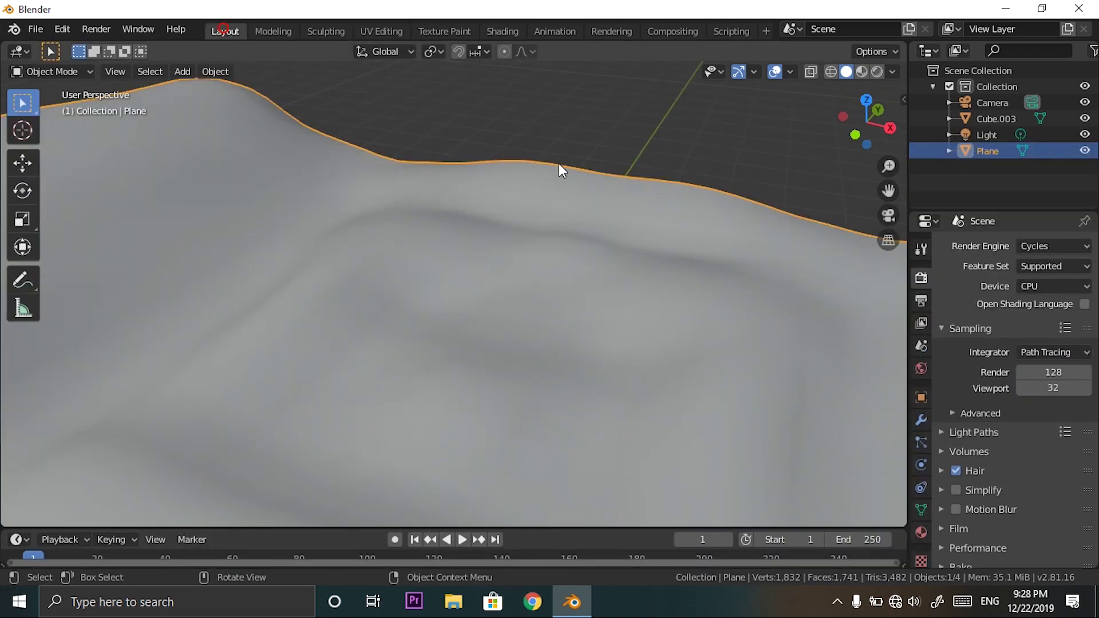
# Lock the camera to the view, reframe it low across the valley towards the far edge, and release the lock.
pyautogui.moveTo(559, 164); pyautogui.dragTo(633, 207, button='middle')
pyautogui.scroll(-7, 634, 207)
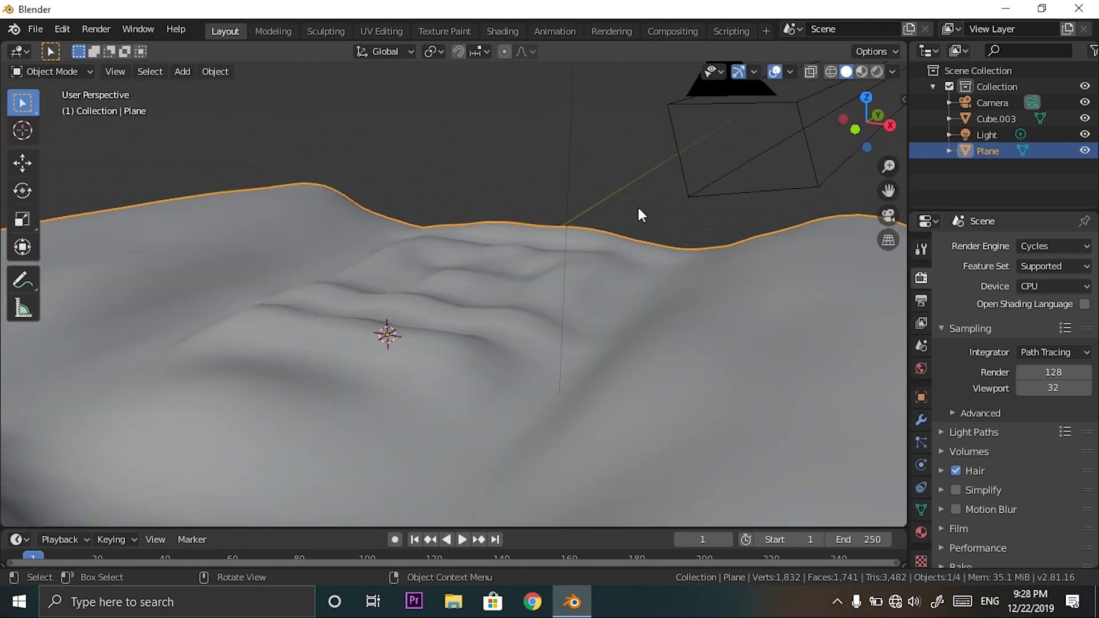
pyautogui.press('`')
pyautogui.click(595, 256)
pyautogui.press('n')
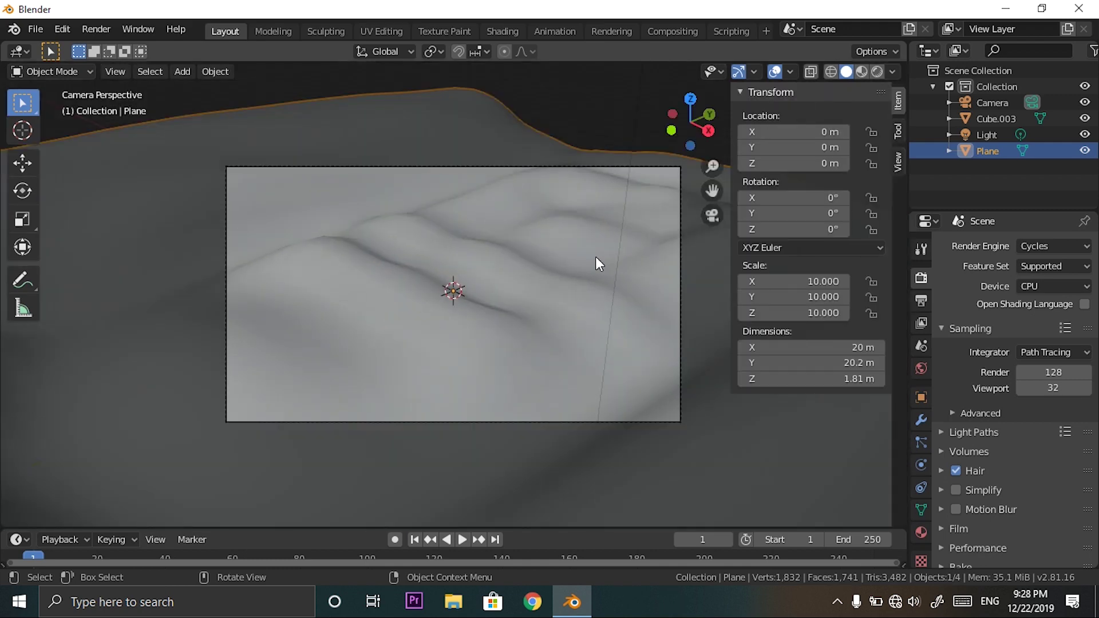
pyautogui.click(896, 162)
pyautogui.click(876, 290)
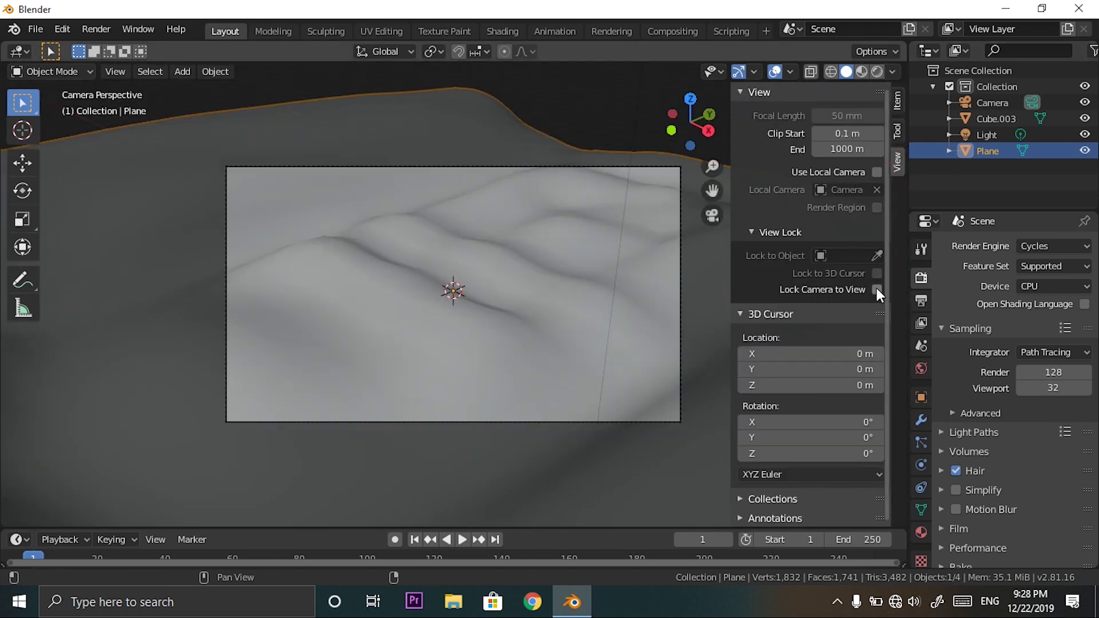
pyautogui.moveTo(590, 244); pyautogui.dragTo(501, 269, button='middle')
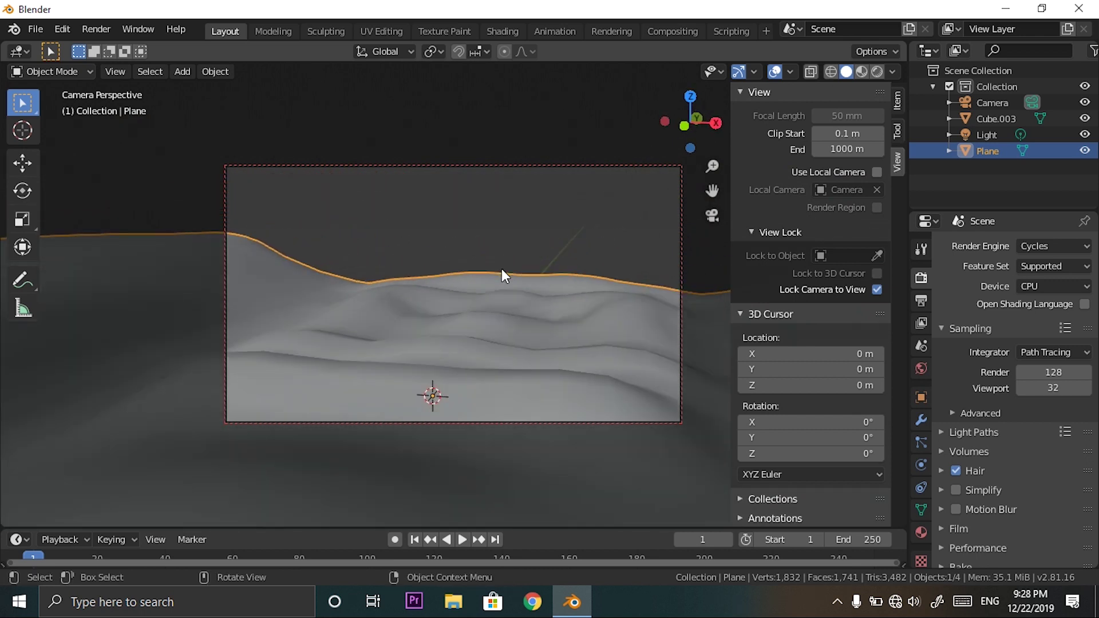
pyautogui.press('n')
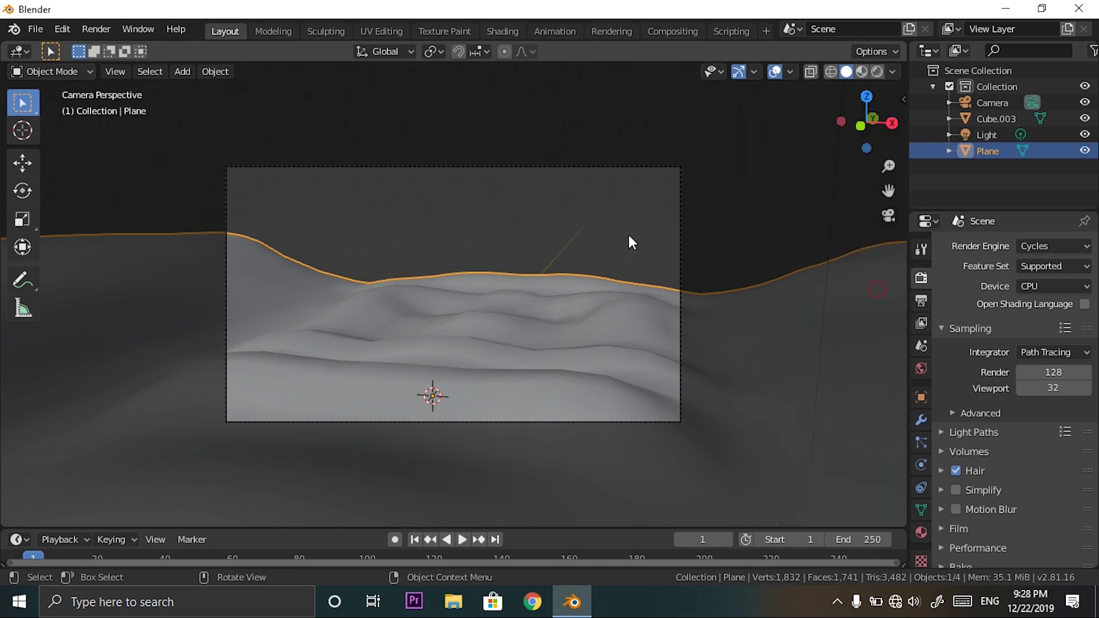
# Add a particle system to the terrain plane and set its type to Hair.
pyautogui.moveTo(672, 207); pyautogui.dragTo(681, 265, button='middle')
pyautogui.scroll(5, 633, 375)
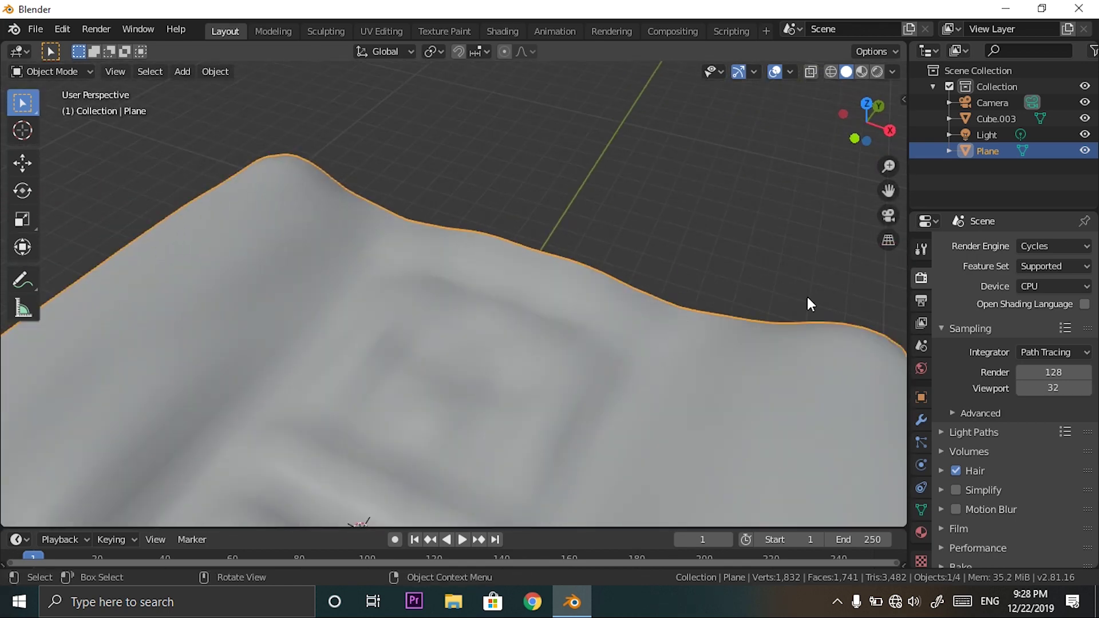
pyautogui.click(920, 442)
pyautogui.click(1084, 246)
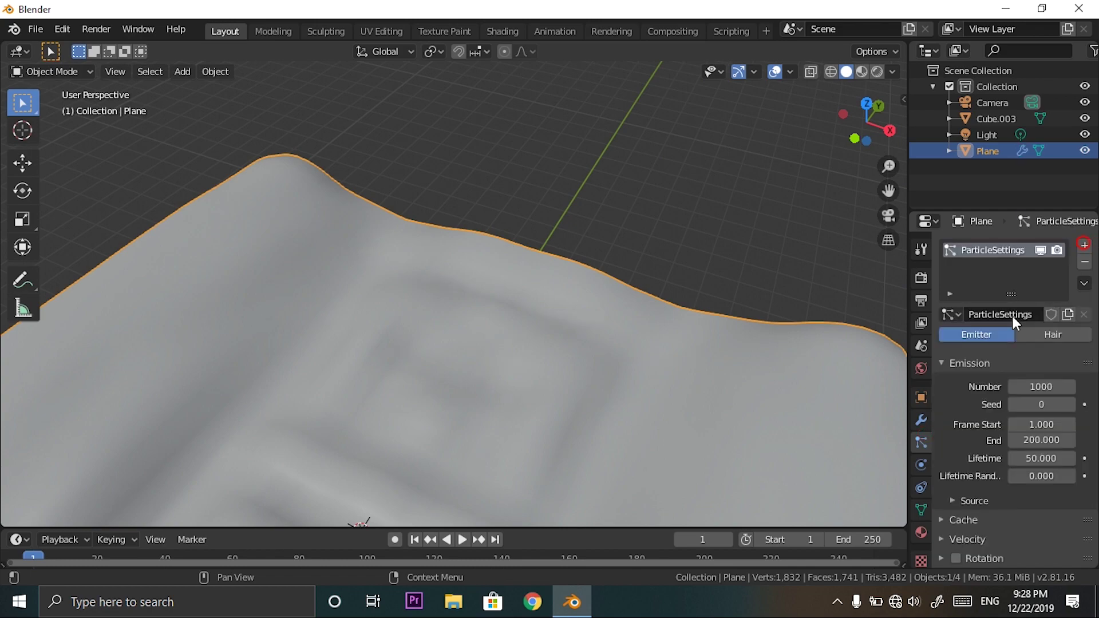
pyautogui.click(1052, 334)
pyautogui.scroll(-4, 572, 315)
pyautogui.moveTo(572, 314); pyautogui.dragTo(601, 303, button='middle')
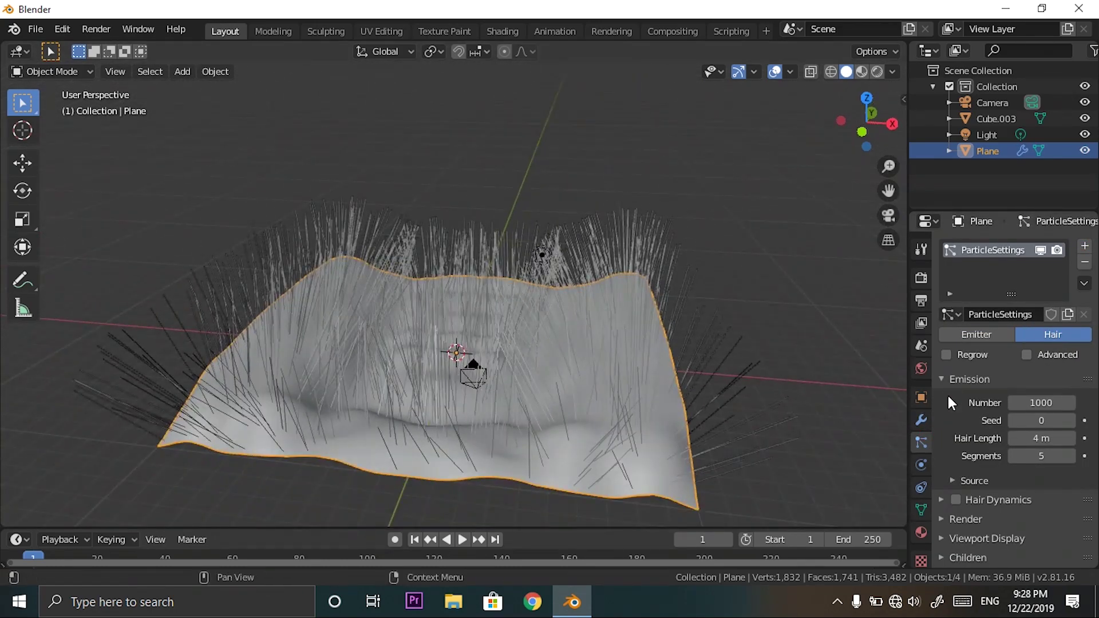
# Render the hair particles as Object, using Cube.003 as the instance object.
pyautogui.scroll(-6, 1024, 372)
pyautogui.click(965, 405)
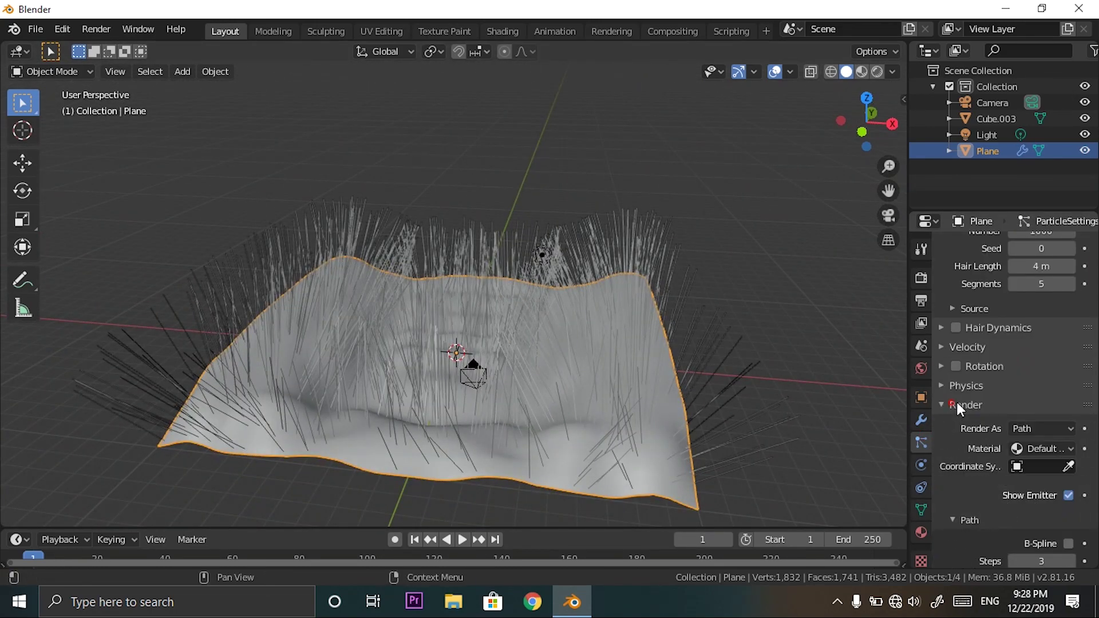
pyautogui.click(1073, 429)
pyautogui.click(1018, 482)
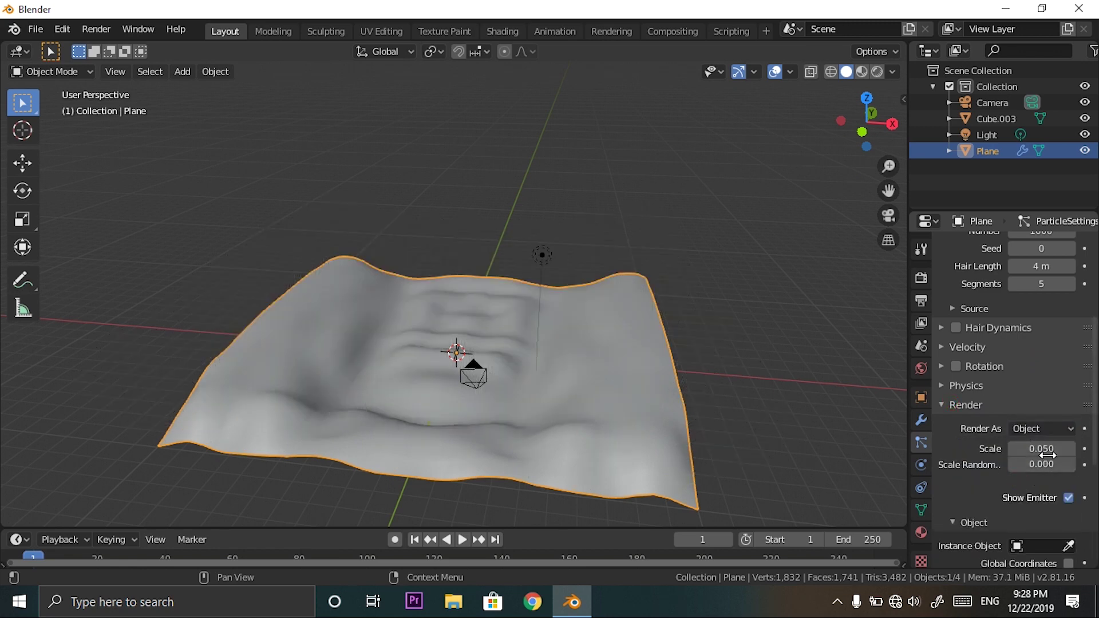
pyautogui.scroll(-5, 1041, 498)
pyautogui.click(1050, 417)
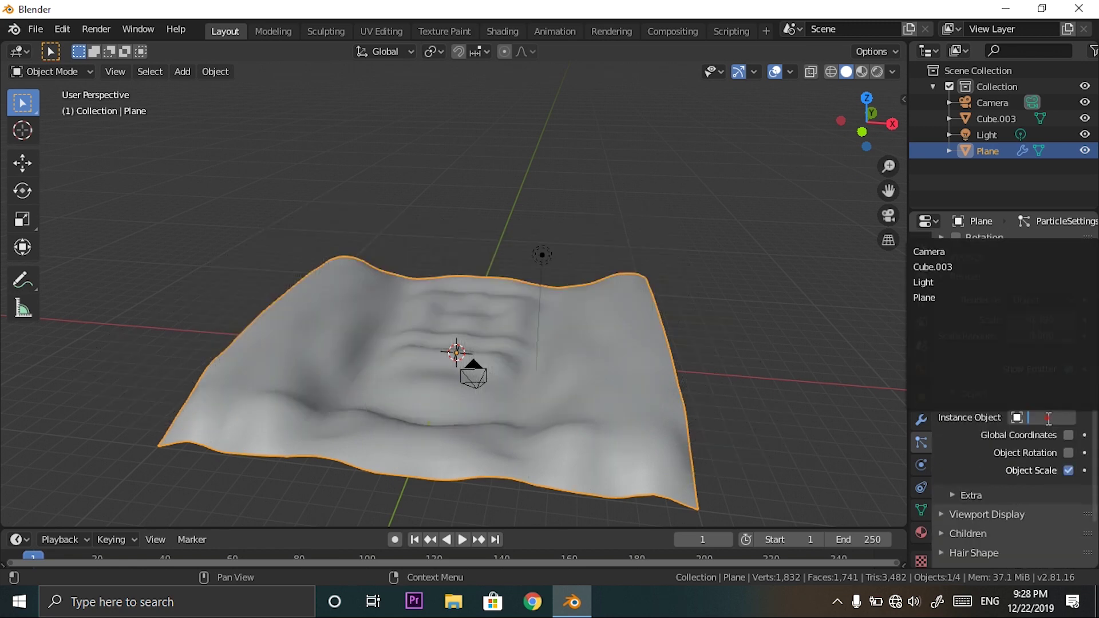
pyautogui.click(941, 266)
pyautogui.moveTo(624, 308)
pyautogui.mouseDown(button='middle')
pyautogui.moveTo(636, 404)
pyautogui.moveTo(628, 343)
pyautogui.moveTo(643, 312)
pyautogui.mouseUp(button='middle')
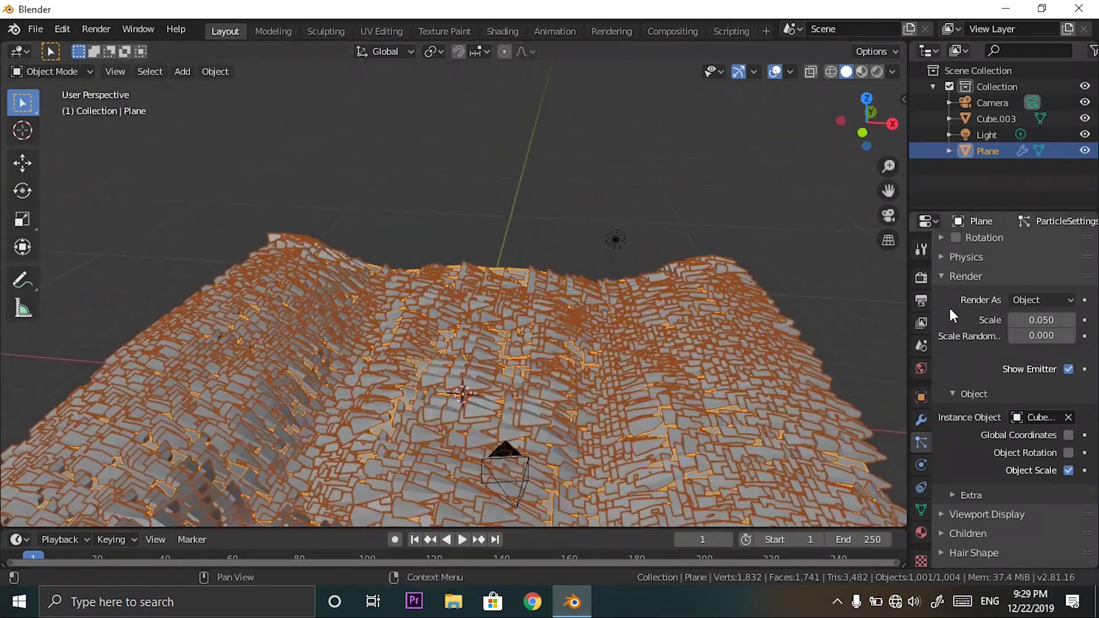
# Enable Rotation for the hair particles and set the Orientation Axis to Object Y.
pyautogui.scroll(6, 993, 343)
pyautogui.scroll(-4, 994, 346)
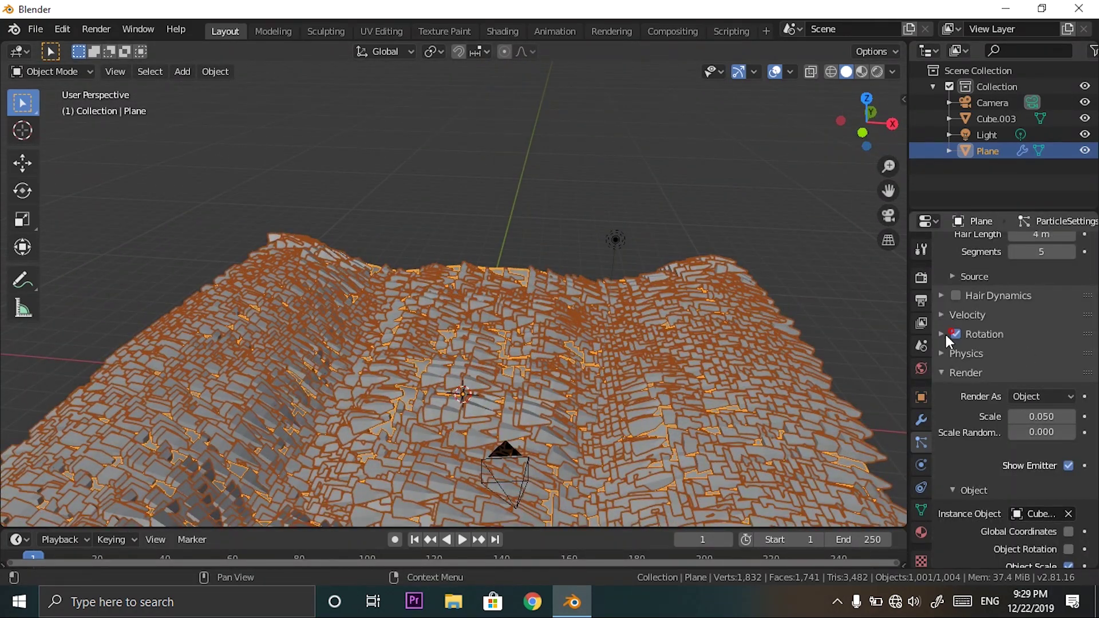
pyautogui.click(943, 334)
pyautogui.click(1041, 357)
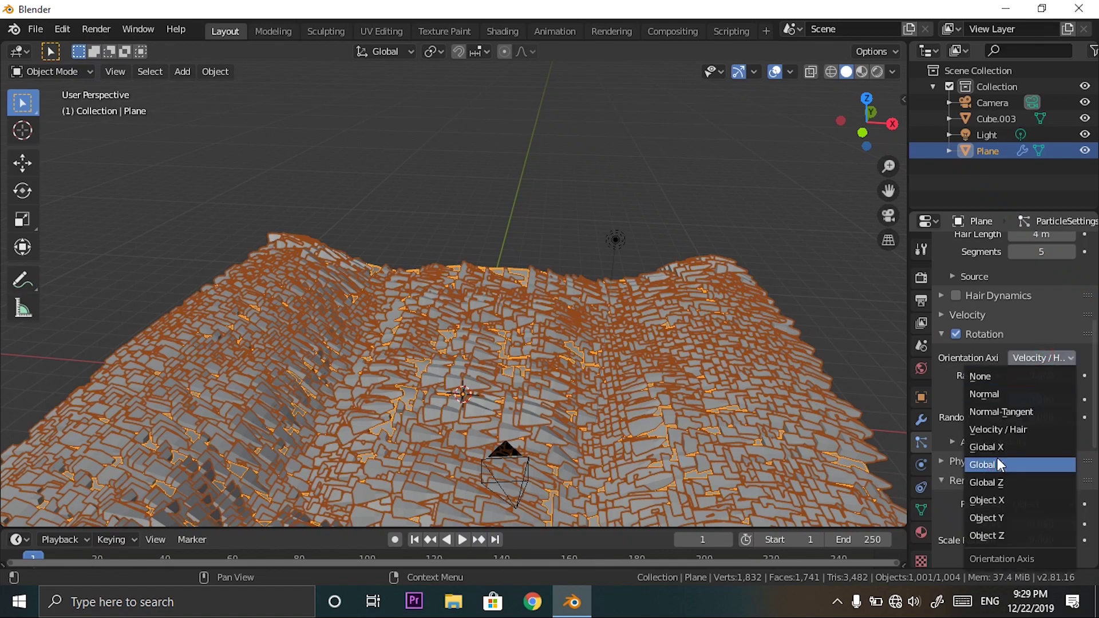
pyautogui.click(1010, 517)
# Examine the orientation and spread of the crystals over the terrain from above and from low angles.
pyautogui.scroll(-6, 612, 324)
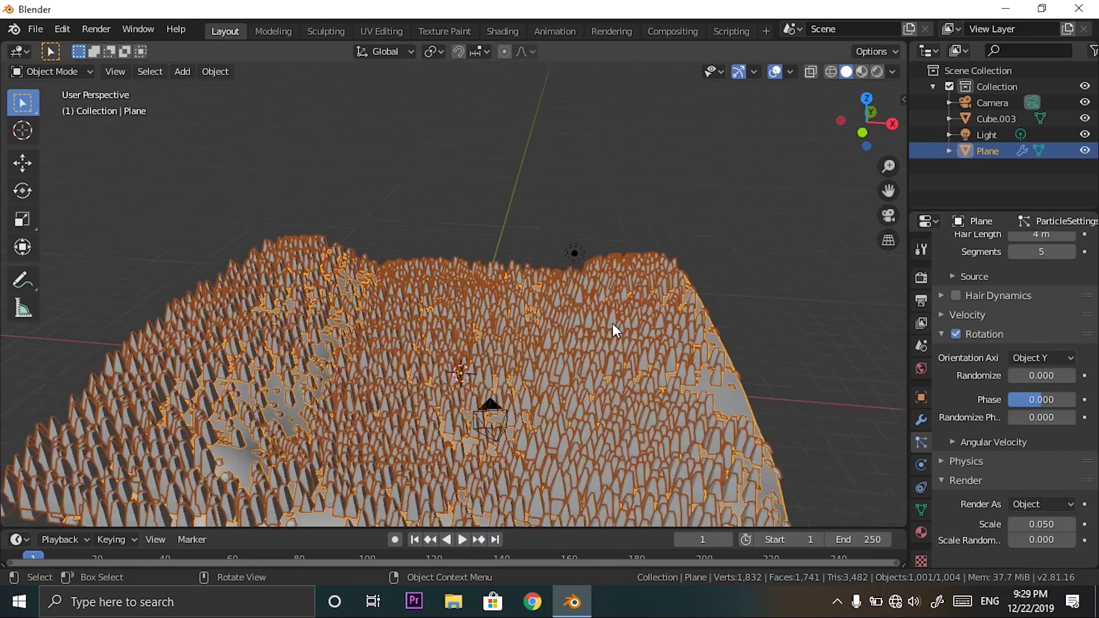
pyautogui.moveTo(612, 324); pyautogui.dragTo(672, 365, button='middle')
pyautogui.scroll(6, 615, 318)
pyautogui.scroll(-3, 616, 297)
pyautogui.scroll(-5, 568, 327)
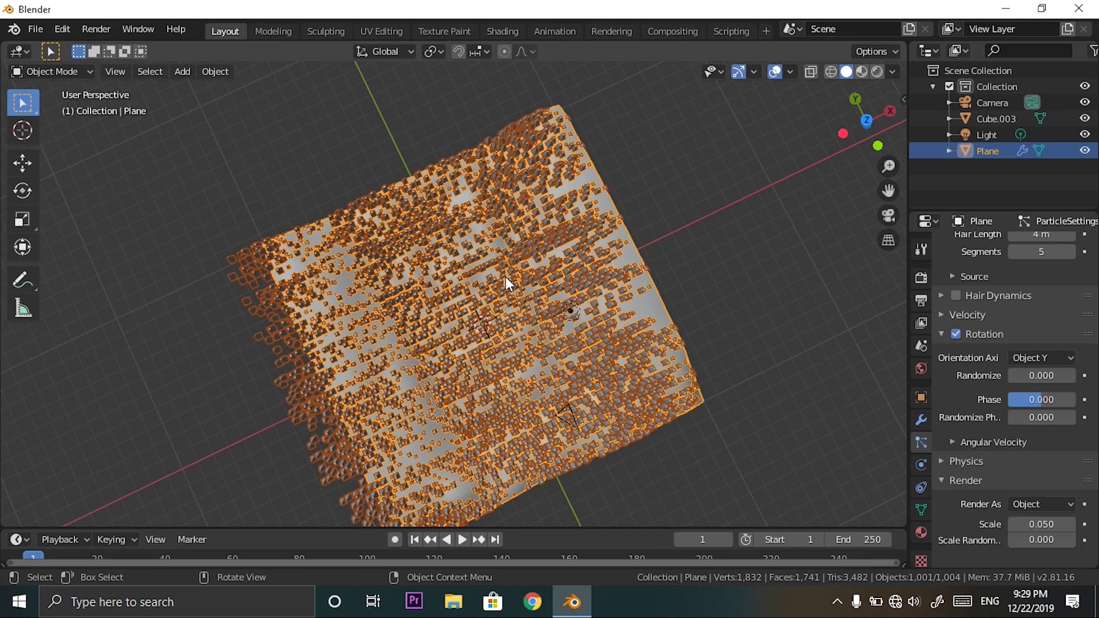
pyautogui.moveTo(479, 346); pyautogui.dragTo(548, 317, button='middle')
pyautogui.scroll(6, 534, 295)
pyautogui.scroll(-1, 533, 294)
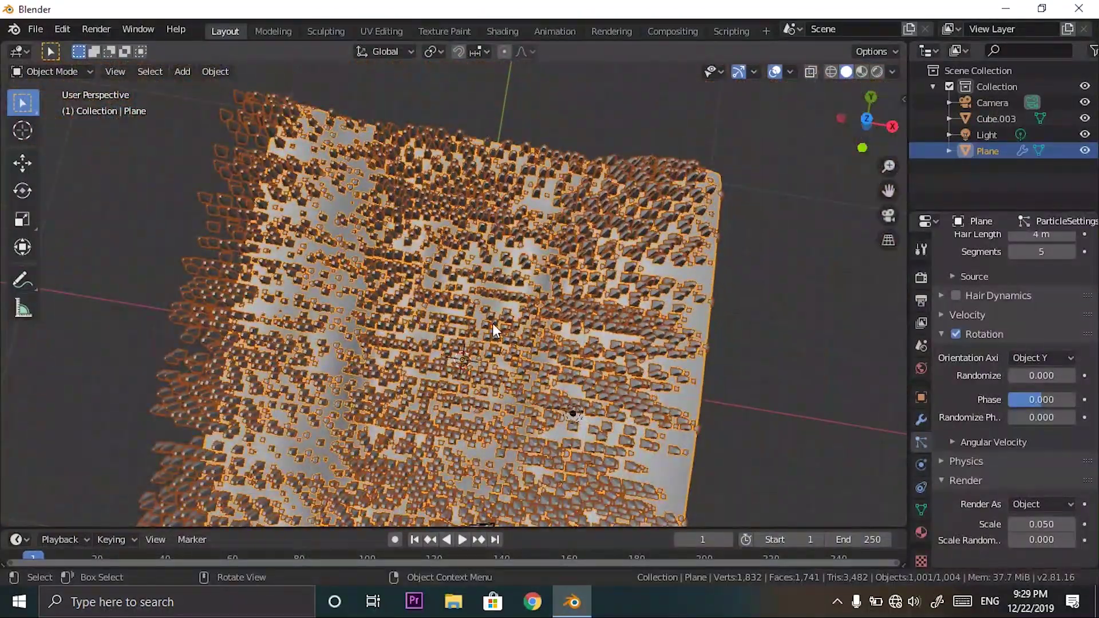
pyautogui.moveTo(206, 290); pyautogui.dragTo(526, 352, button='middle')
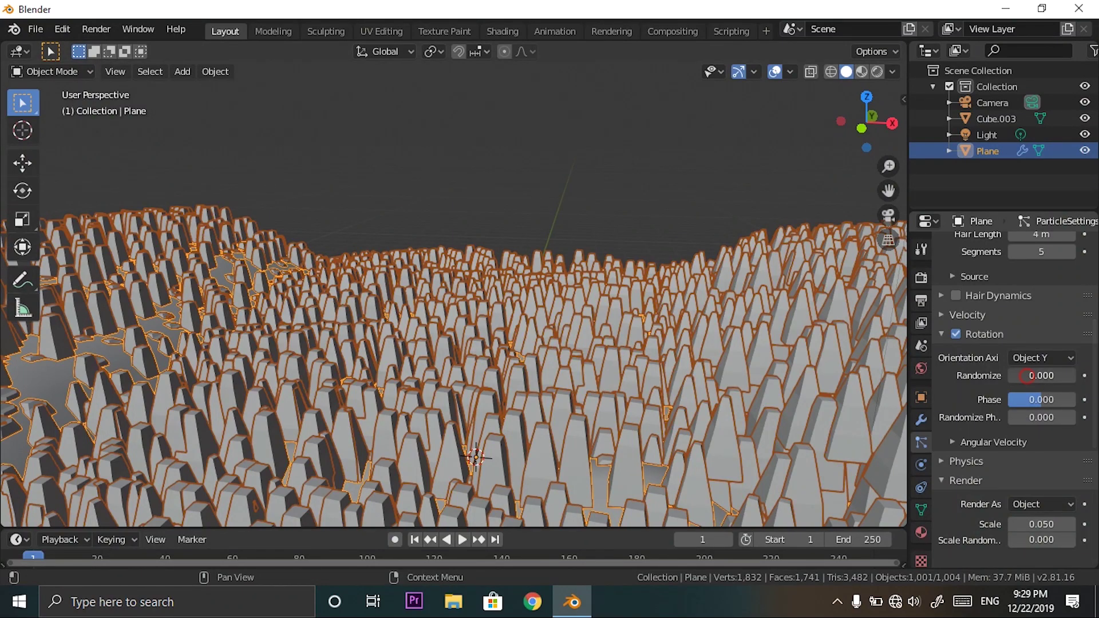
# Set the particles' rotation Phase to -0.023 and Randomize Phase to 0.023.
pyautogui.moveTo(1026, 376); pyautogui.dragTo(1002, 373)
pyautogui.moveTo(772, 373); pyautogui.dragTo(767, 352, button='middle')
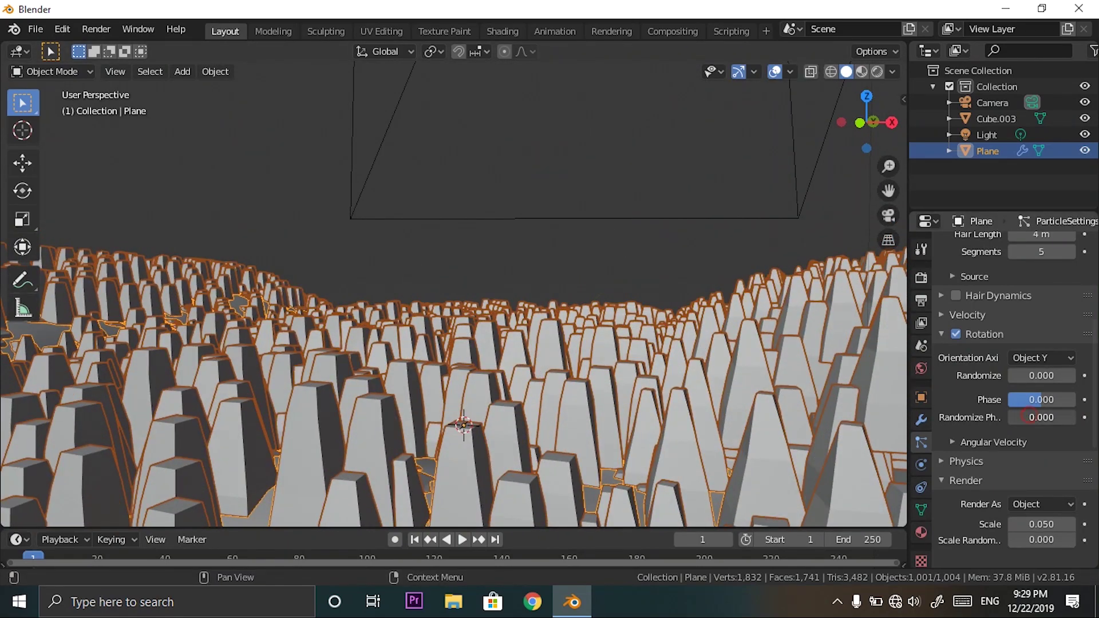
pyautogui.moveTo(1028, 416)
pyautogui.mouseDown()
pyautogui.moveTo(1051, 417)
pyautogui.moveTo(1018, 417)
pyautogui.moveTo(1030, 399)
pyautogui.moveTo(1017, 399)
pyautogui.mouseUp()
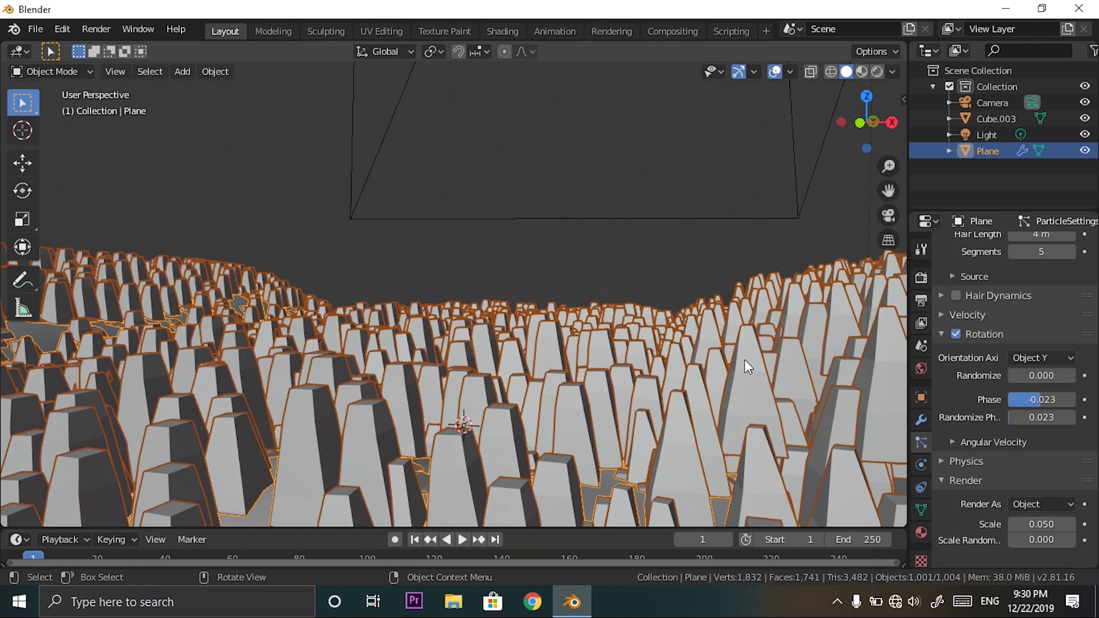
# Enable Object Rotation for the particles' instance object.
pyautogui.scroll(-6, 960, 483)
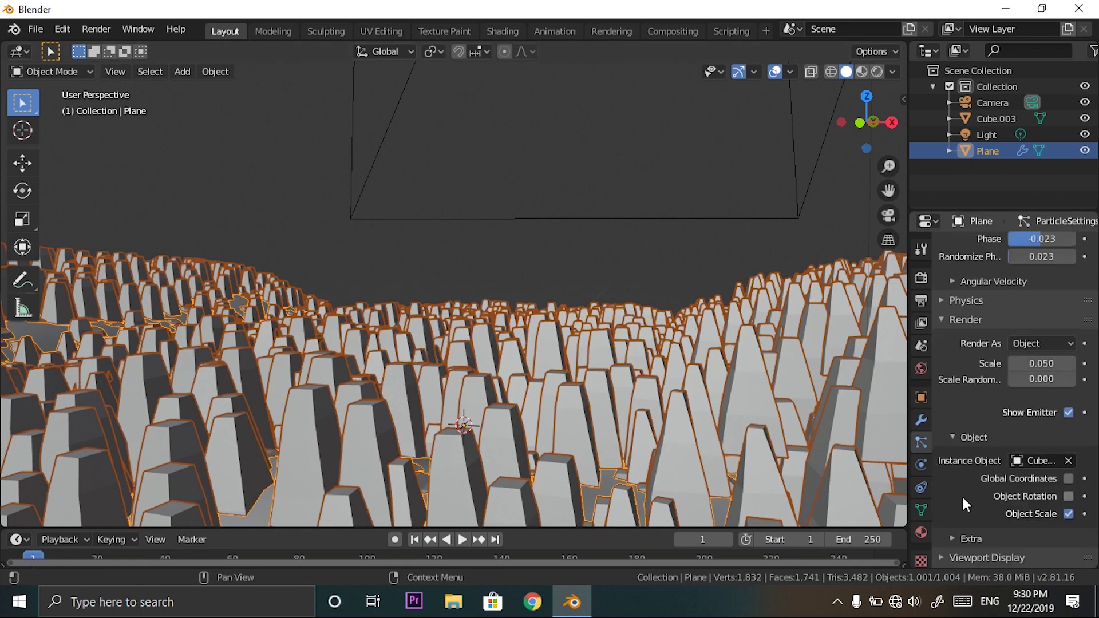
pyautogui.click(1068, 497)
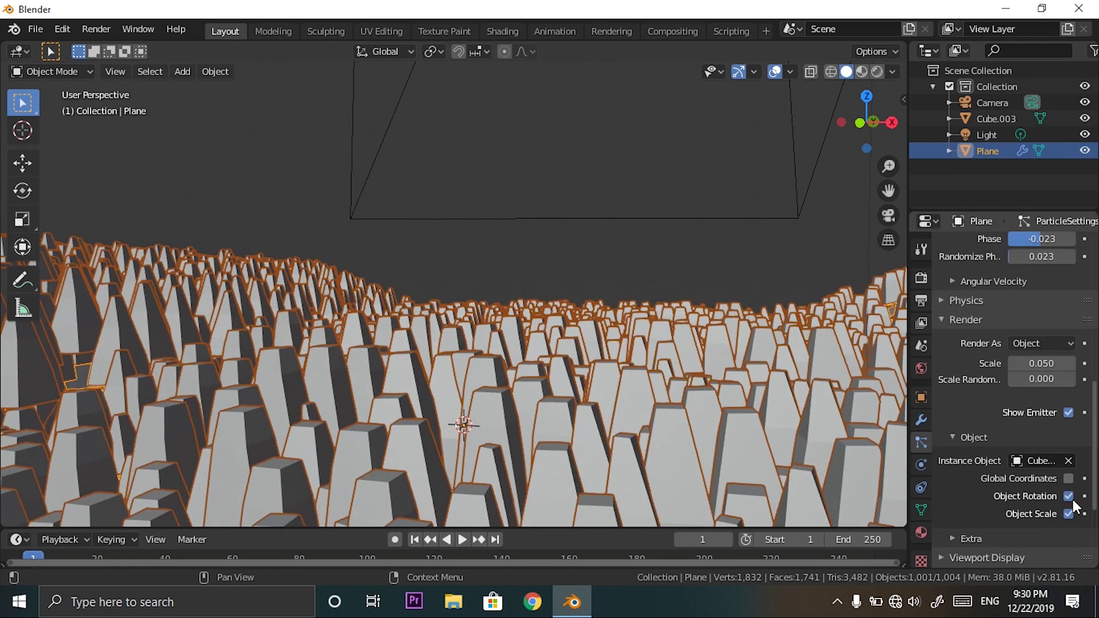
pyautogui.scroll(-7, 688, 417)
pyautogui.moveTo(688, 417)
pyautogui.mouseDown(button='middle')
pyautogui.moveTo(681, 503)
pyautogui.moveTo(698, 427)
pyautogui.mouseUp(button='middle')
pyautogui.scroll(10, 698, 426)
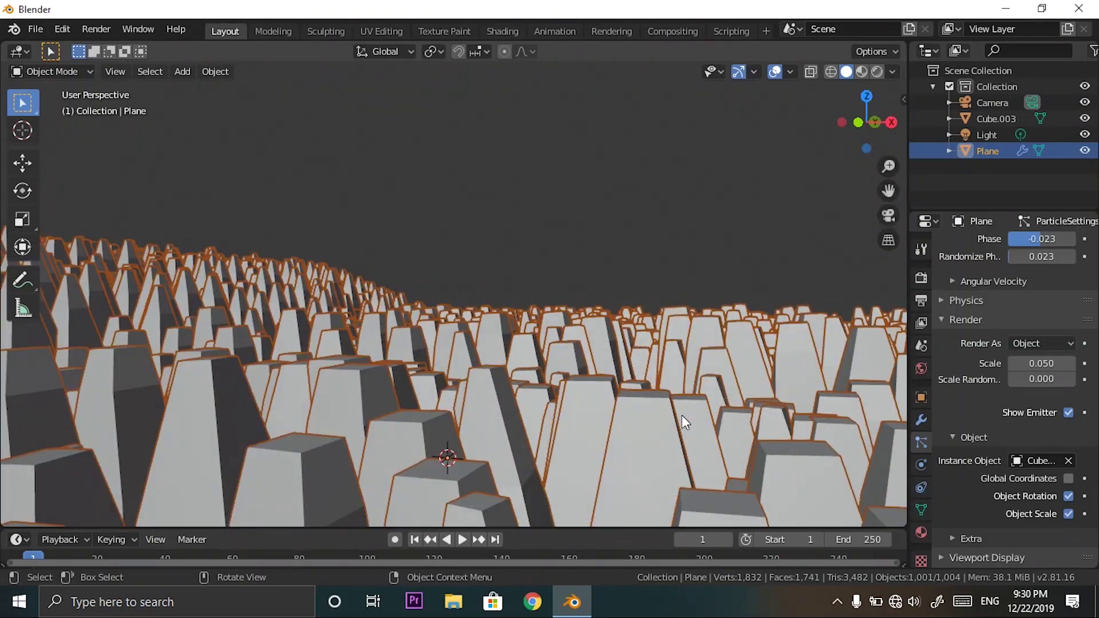
# Reduce the hair particle emission Number to 350.
pyautogui.scroll(12, 1028, 408)
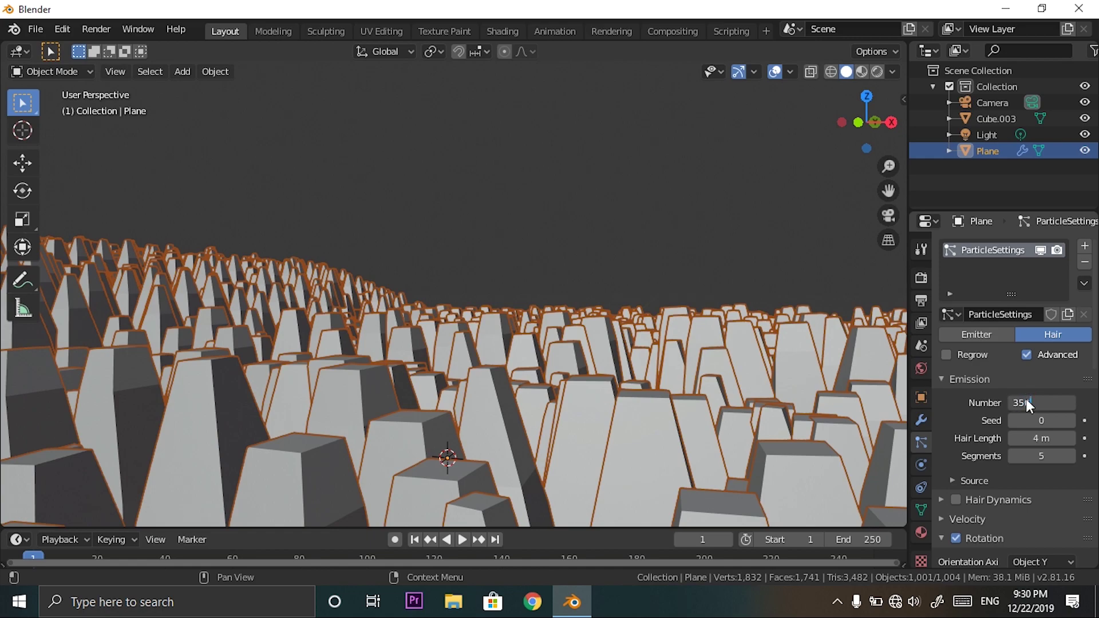
pyautogui.press('Return')
pyautogui.moveTo(703, 330); pyautogui.dragTo(714, 382, button='middle')
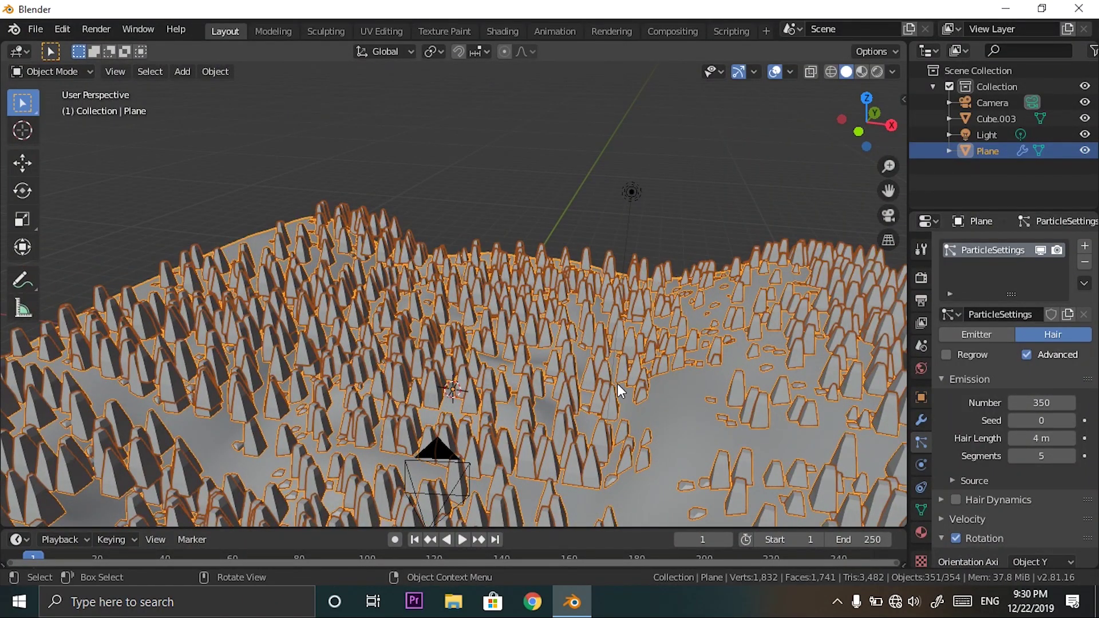
pyautogui.moveTo(619, 375); pyautogui.dragTo(373, 318, button='middle')
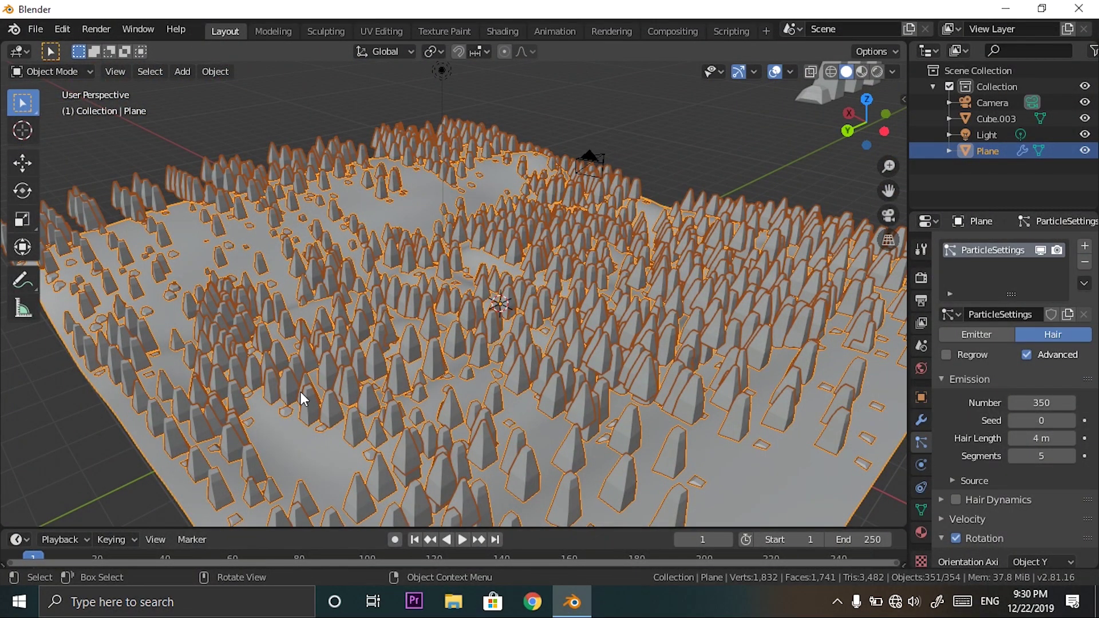
pyautogui.moveTo(815, 411); pyautogui.dragTo(555, 284, button='middle')
pyautogui.press('`')
pyautogui.click(406, 283)
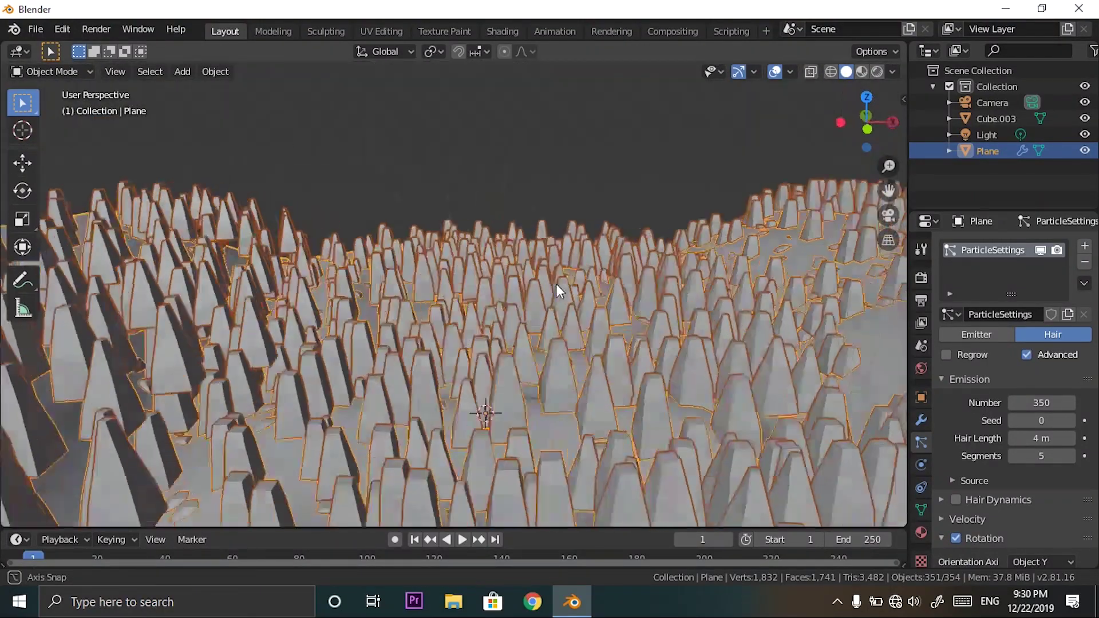
pyautogui.scroll(-4, 554, 284)
pyautogui.scroll(-4, 512, 309)
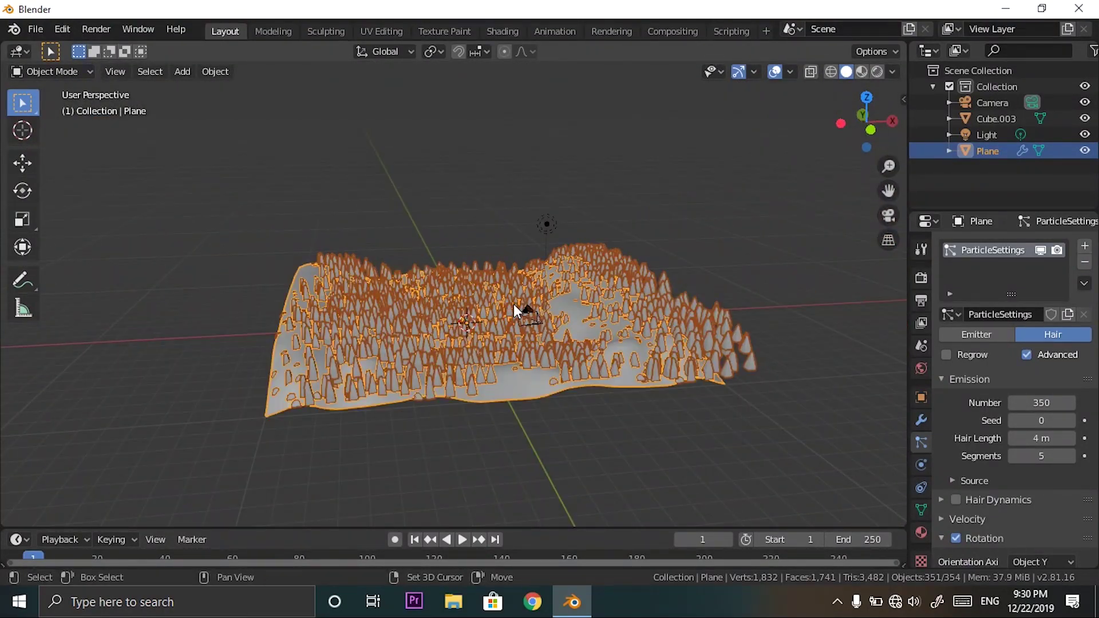
pyautogui.hotkey('shift', 'd')
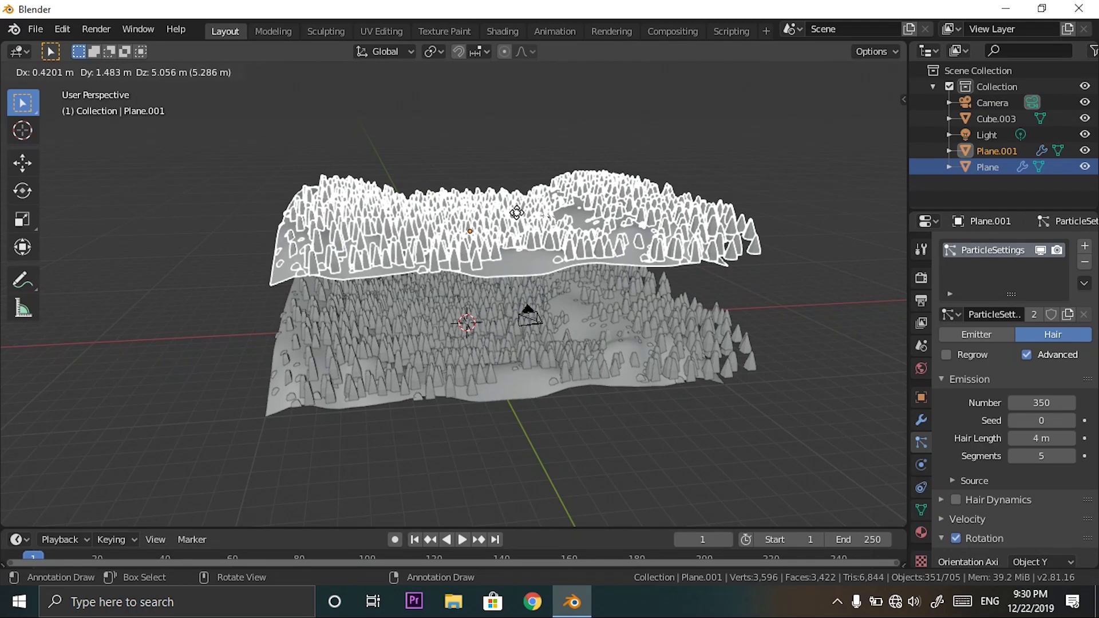
pyautogui.press('Escape')
pyautogui.hotkey('ctrl', 'z')
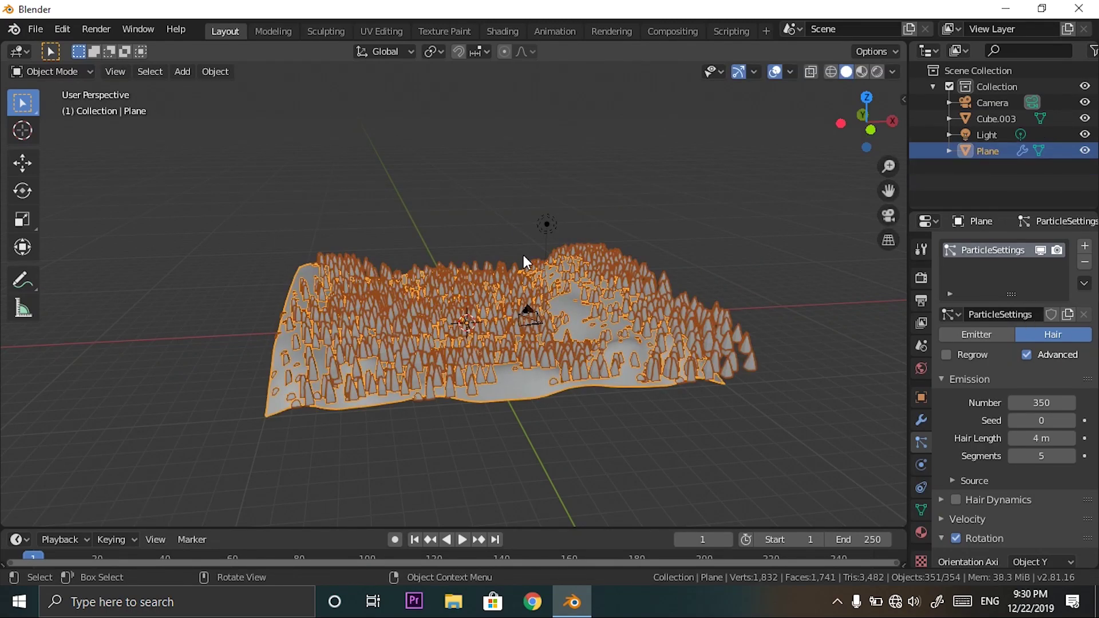
# Split the 3D viewport into two side-by-side areas, make the second a Shader Editor and hide its sidebar.
pyautogui.scroll(2, 543, 286)
pyautogui.moveTo(563, 291); pyautogui.dragTo(525, 328, button='middle')
pyautogui.scroll(4, 584, 343)
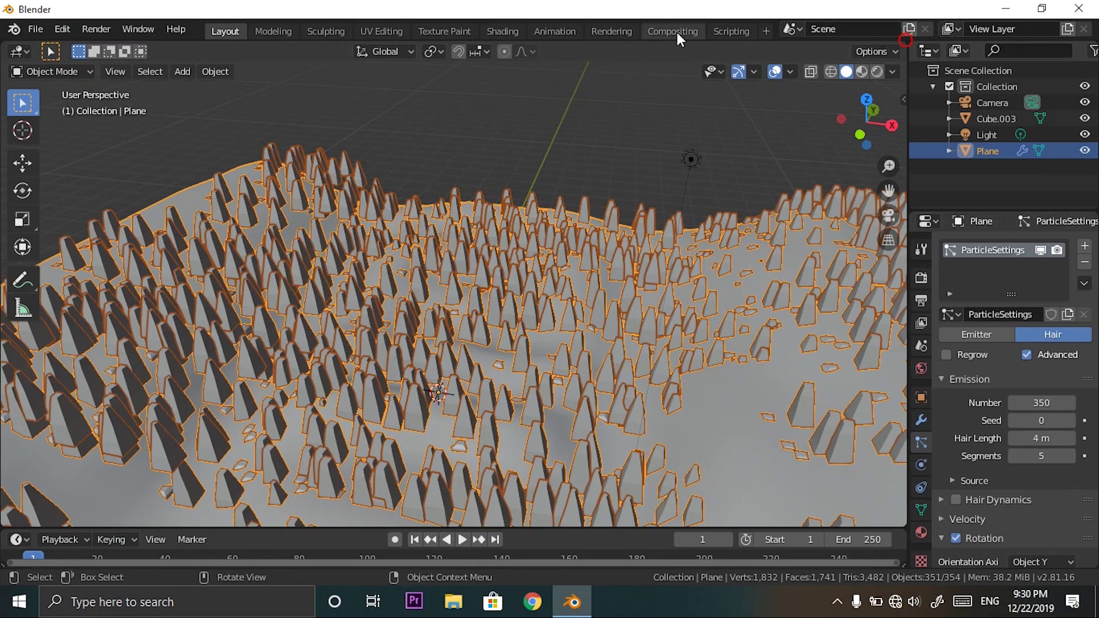
pyautogui.moveTo(687, 40); pyautogui.dragTo(522, 62)
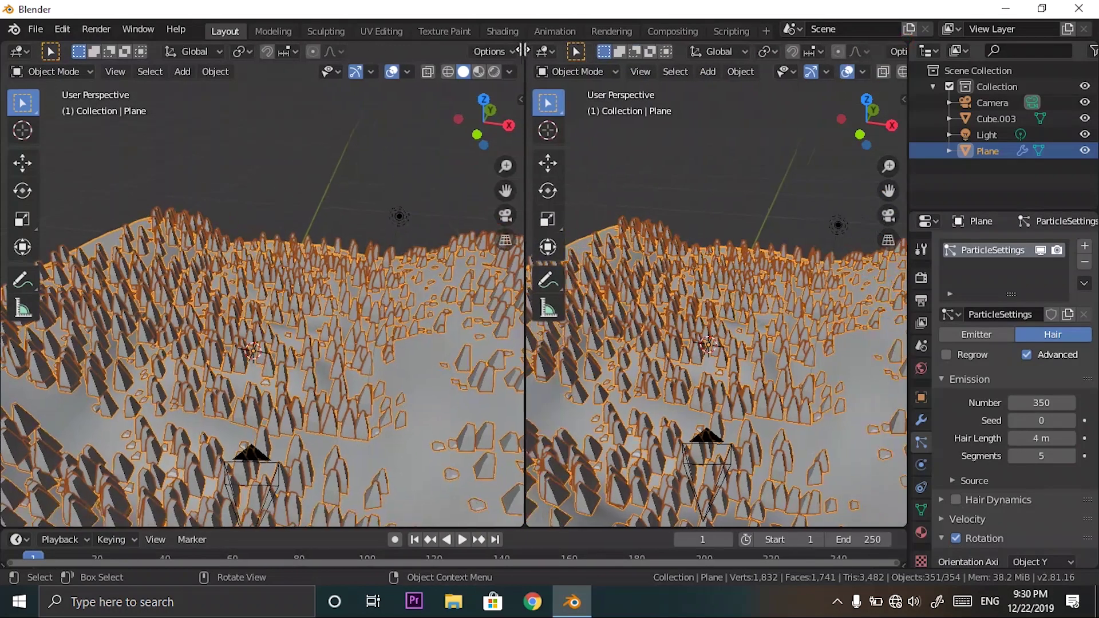
pyautogui.click(541, 51)
pyautogui.click(587, 164)
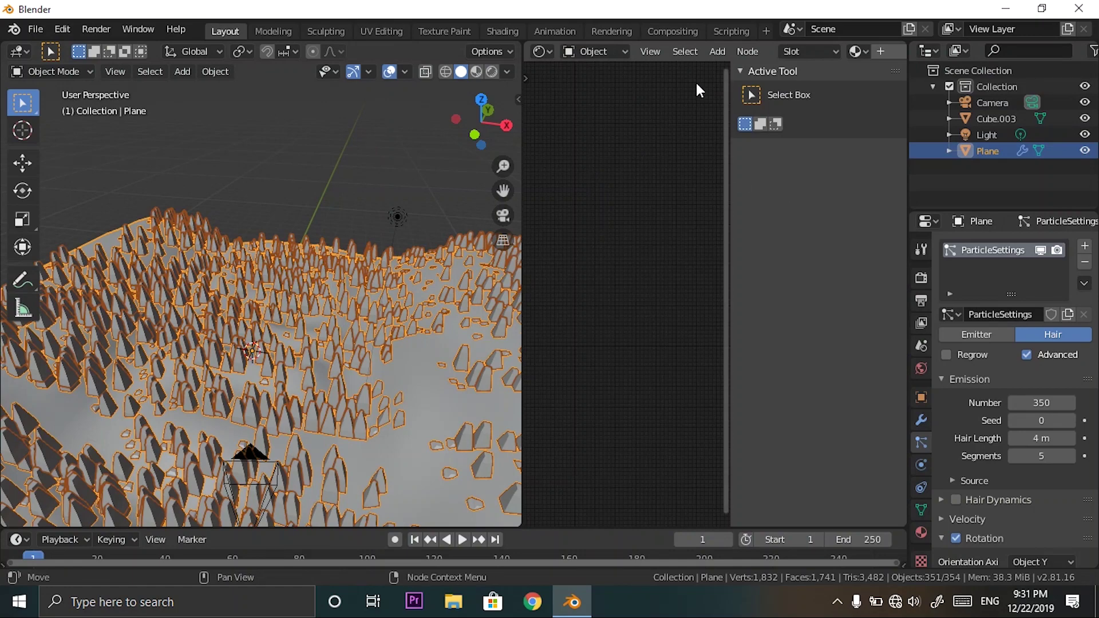
pyautogui.press('n')
# Create a new material for the terrain plane and add a Noise Texture node to it.
pyautogui.click(599, 56)
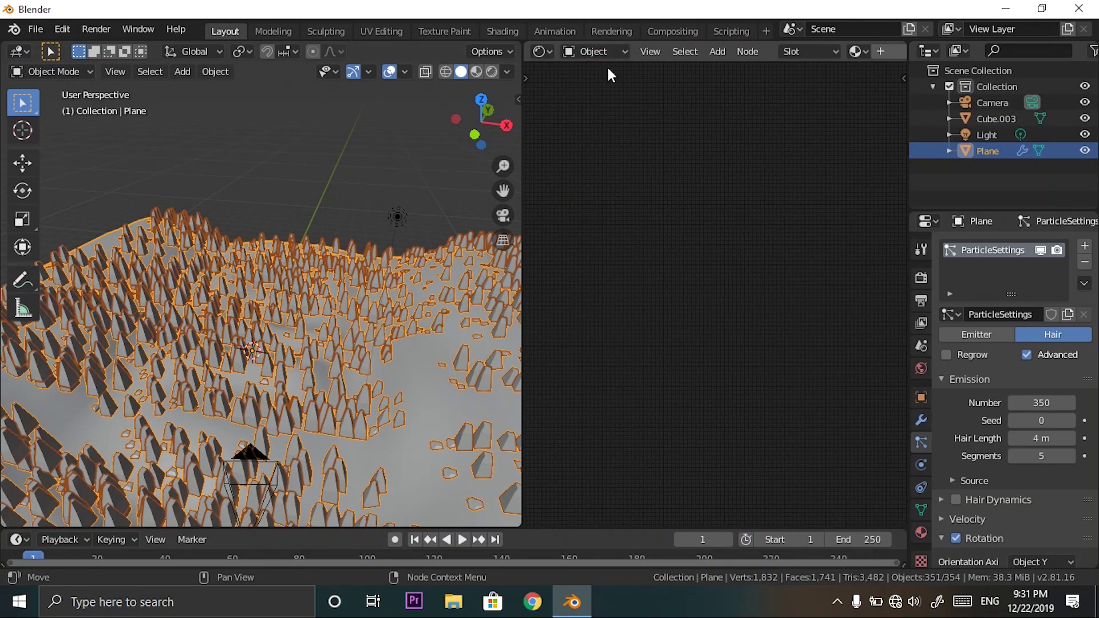
pyautogui.click(884, 51)
pyautogui.scroll(5, 735, 247)
pyautogui.hotkey('shift', 'a')
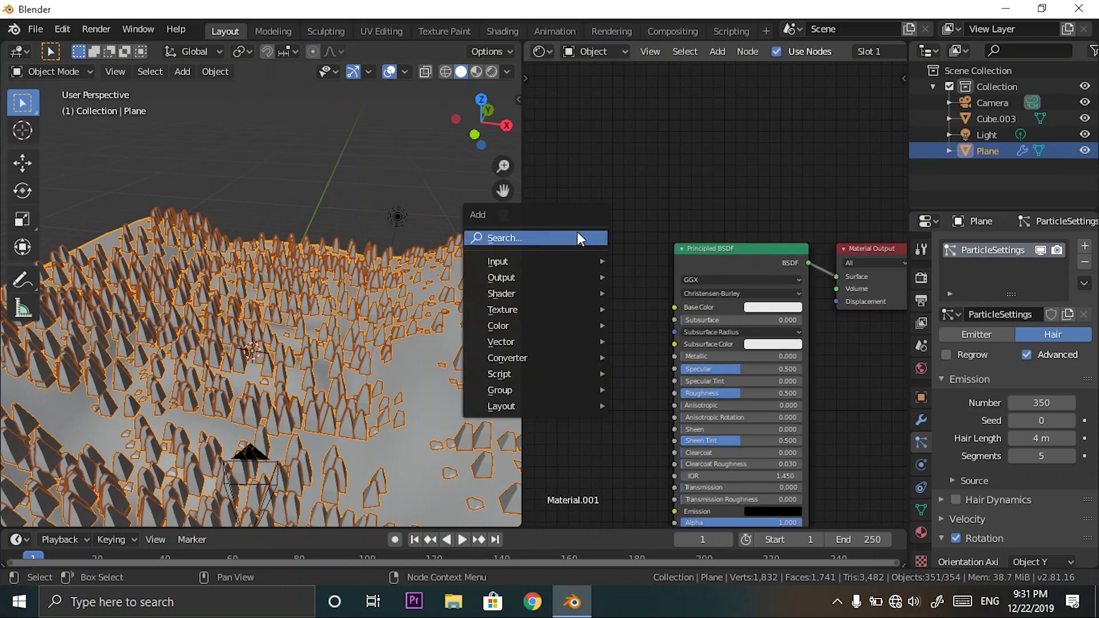
pyautogui.click(577, 234)
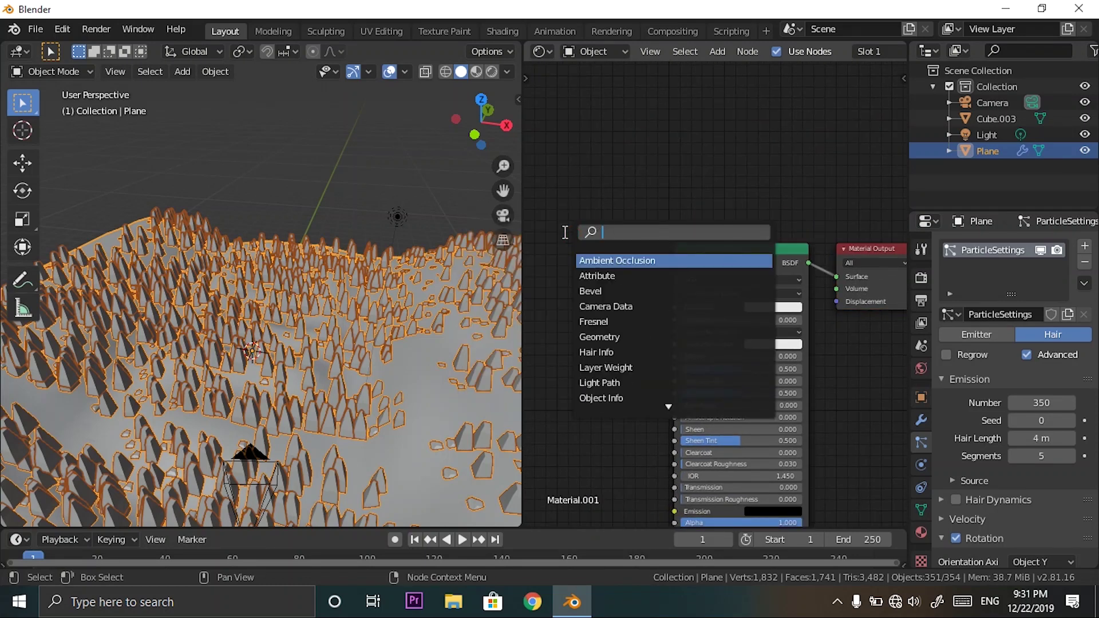
pyautogui.write('noi')
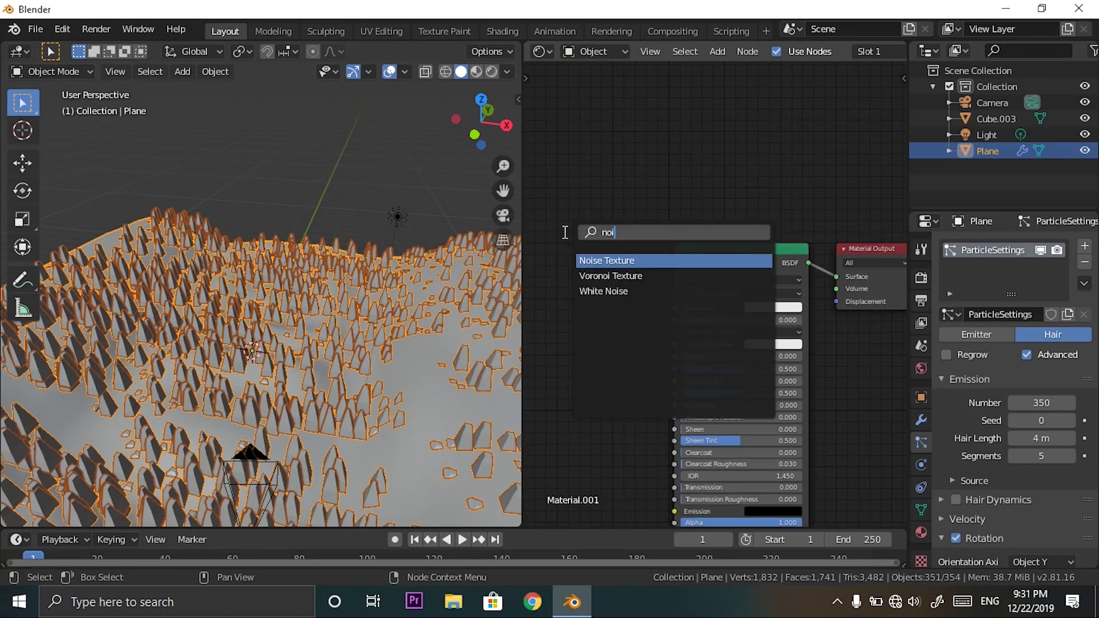
pyautogui.click(590, 260)
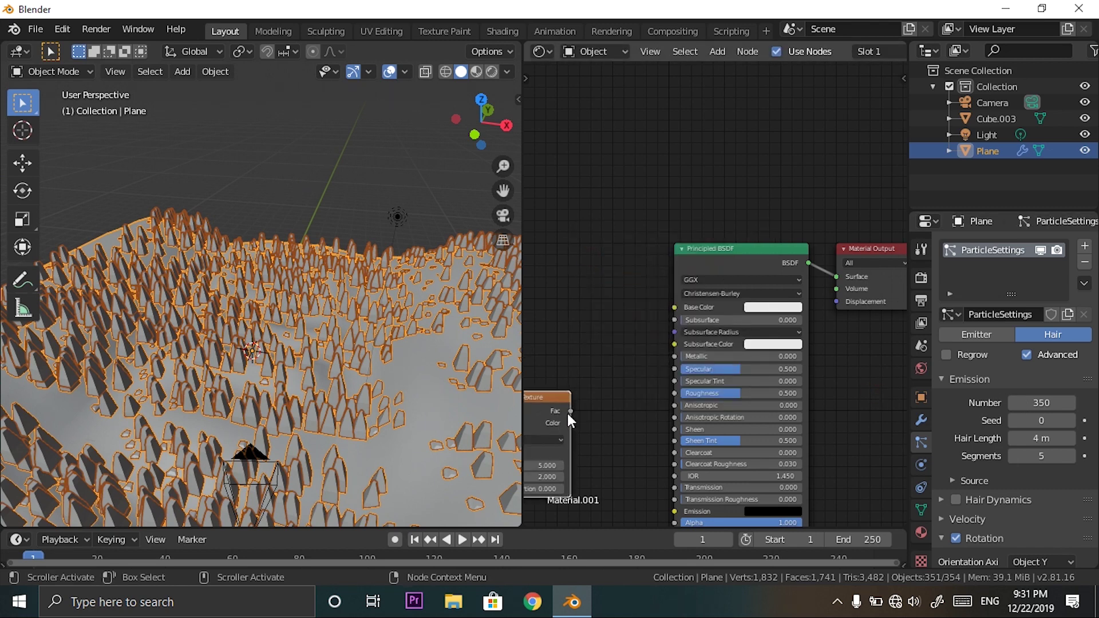
pyautogui.moveTo(571, 411); pyautogui.dragTo(619, 444)
pyautogui.scroll(-2, 575, 405)
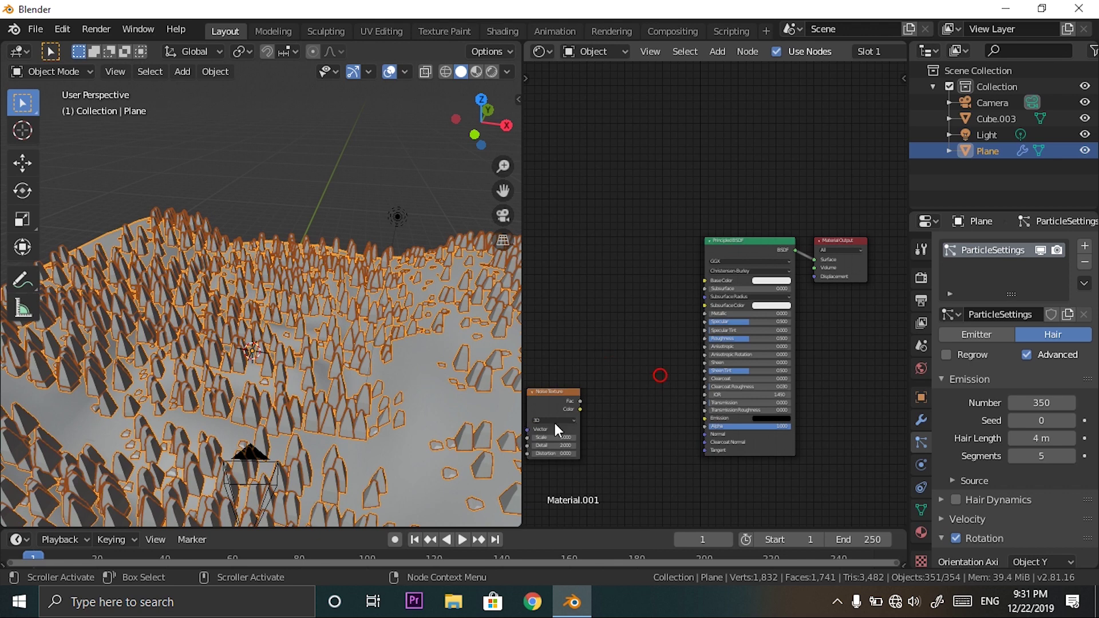
# Link the Noise Texture's Fac output to the Principled BSDF's Normal input and insert a Bump node into that link.
pyautogui.moveTo(581, 402); pyautogui.dragTo(702, 433)
pyautogui.hotkey('shift', 'a')
pyautogui.click(631, 389)
pyautogui.write('bum')
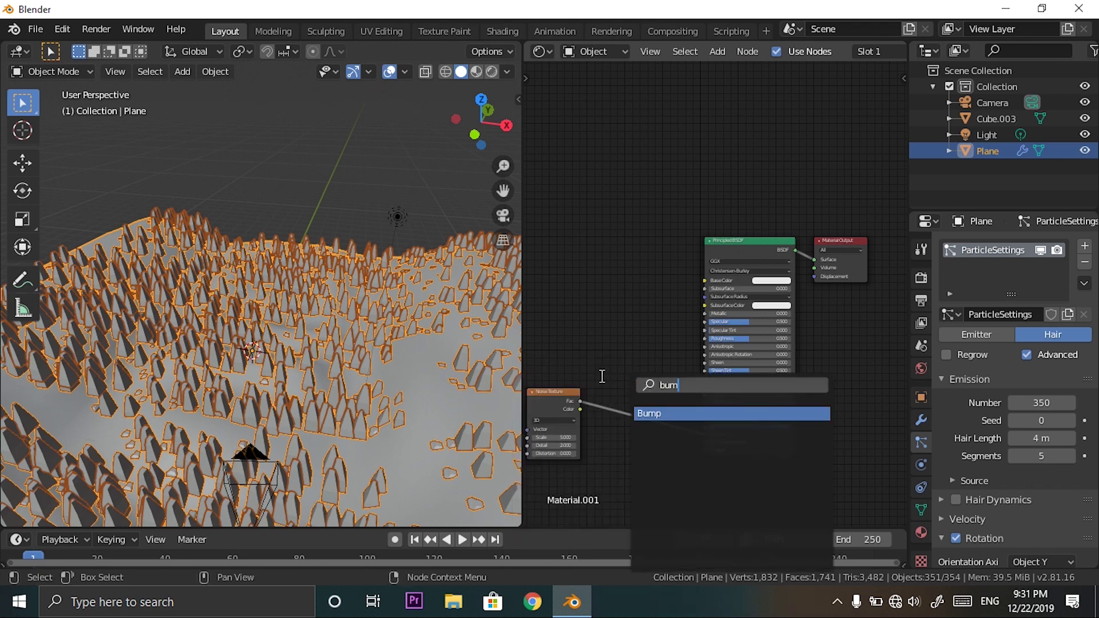
pyautogui.press('Return')
pyautogui.click(607, 389)
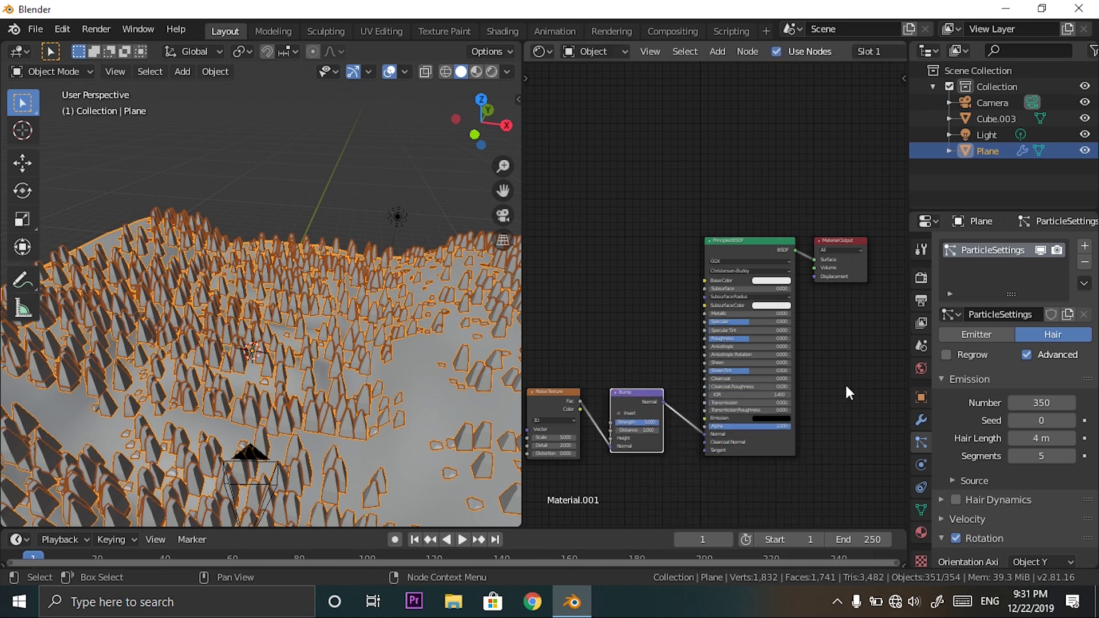
# Move the noise link on the Bump node from its Normal input to its Height input.
pyautogui.scroll(3, 695, 385)
pyautogui.moveTo(695, 384); pyautogui.dragTo(730, 330, button='middle')
pyautogui.moveTo(602, 495); pyautogui.dragTo(624, 429, button='middle')
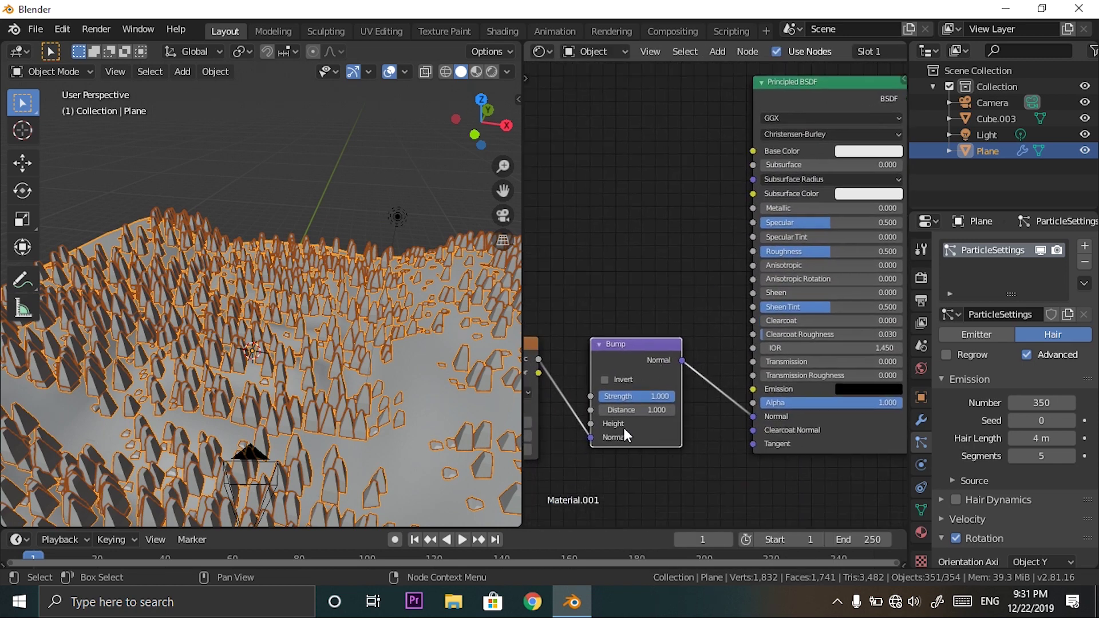
pyautogui.moveTo(590, 437); pyautogui.dragTo(591, 424)
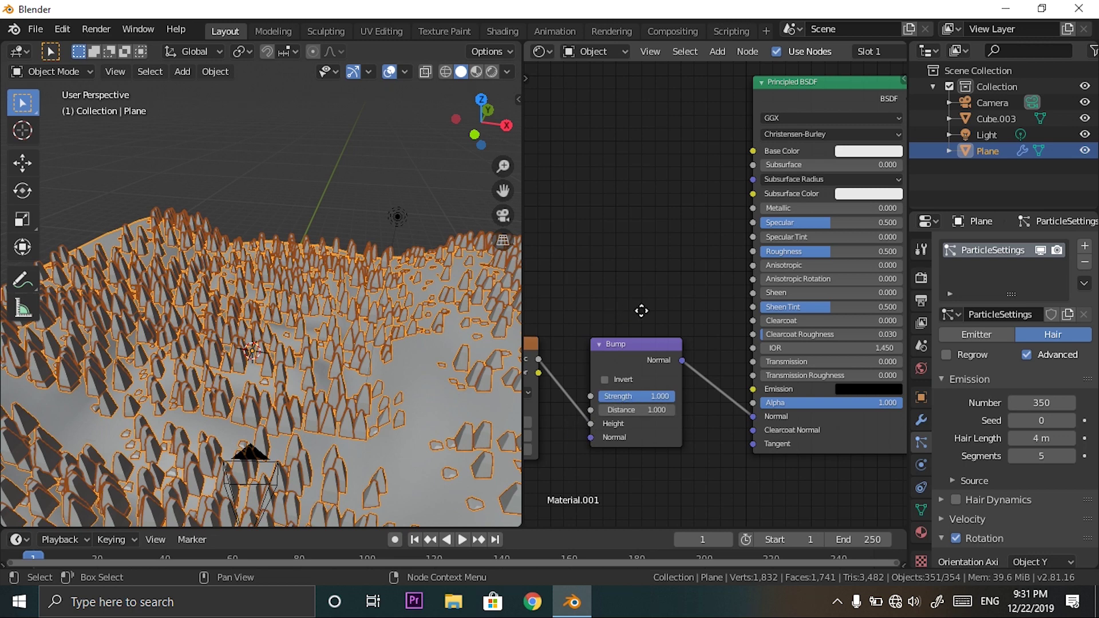
pyautogui.scroll(-2, 640, 311)
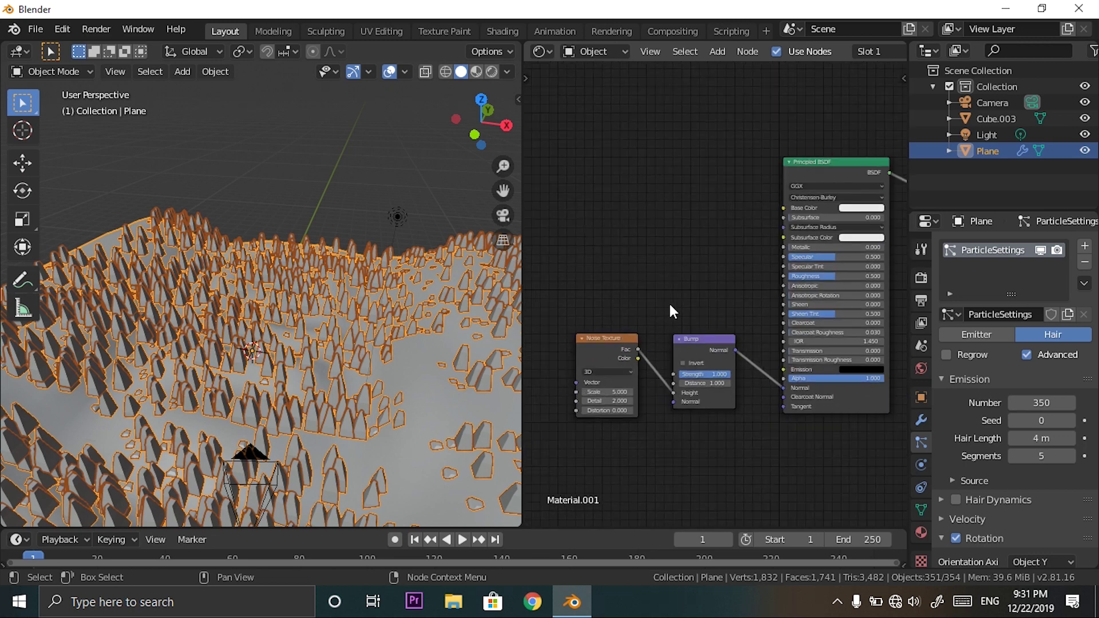
# Link the Noise Texture's Fac to the Principled BSDF's Roughness and place a ColorRamp node beside the shader's Base Color.
pyautogui.moveTo(637, 349); pyautogui.dragTo(783, 277)
pyautogui.hotkey('shift', 'a')
pyautogui.click(621, 250)
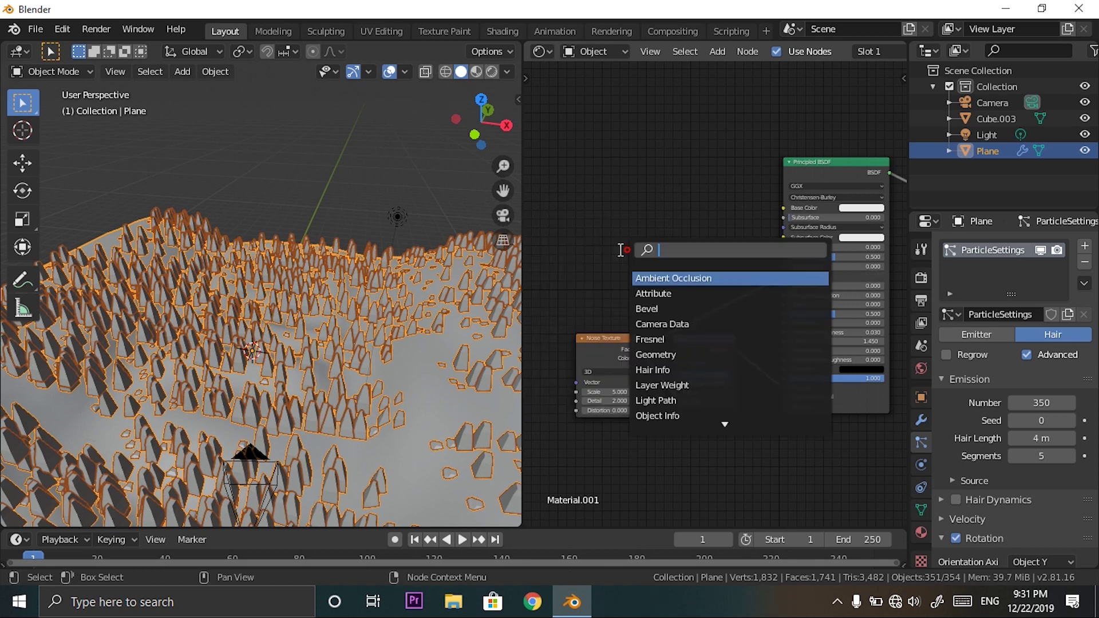
pyautogui.write('col')
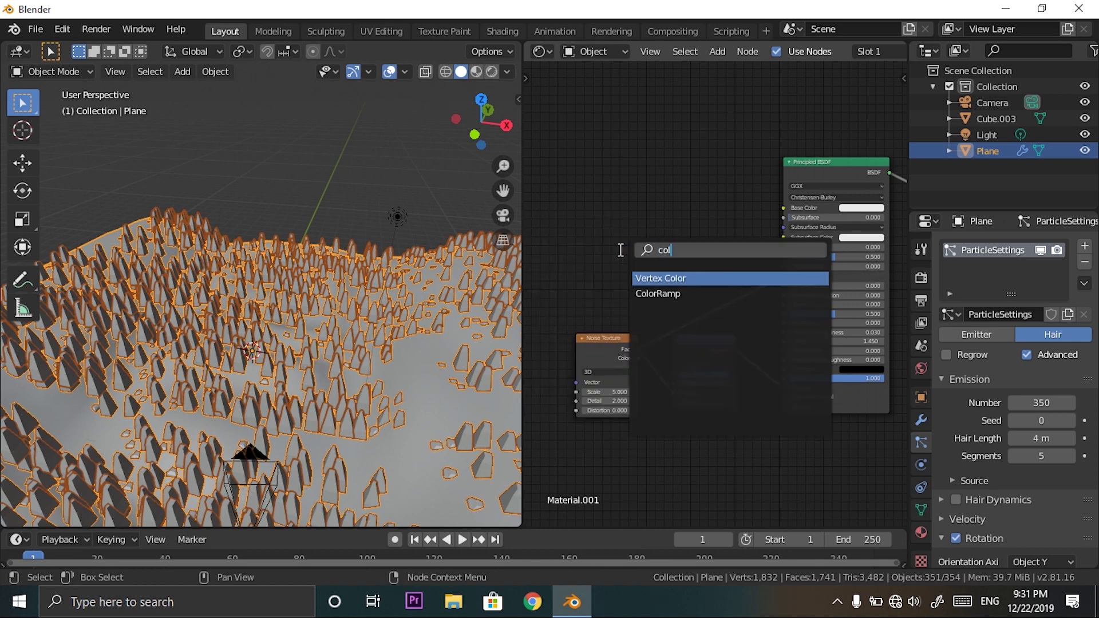
pyautogui.click(637, 292)
pyautogui.click(644, 160)
# Add an Object Info node beside the ColorRamp node in the terrain material.
pyautogui.hotkey('shift', 'a')
pyautogui.click(531, 203)
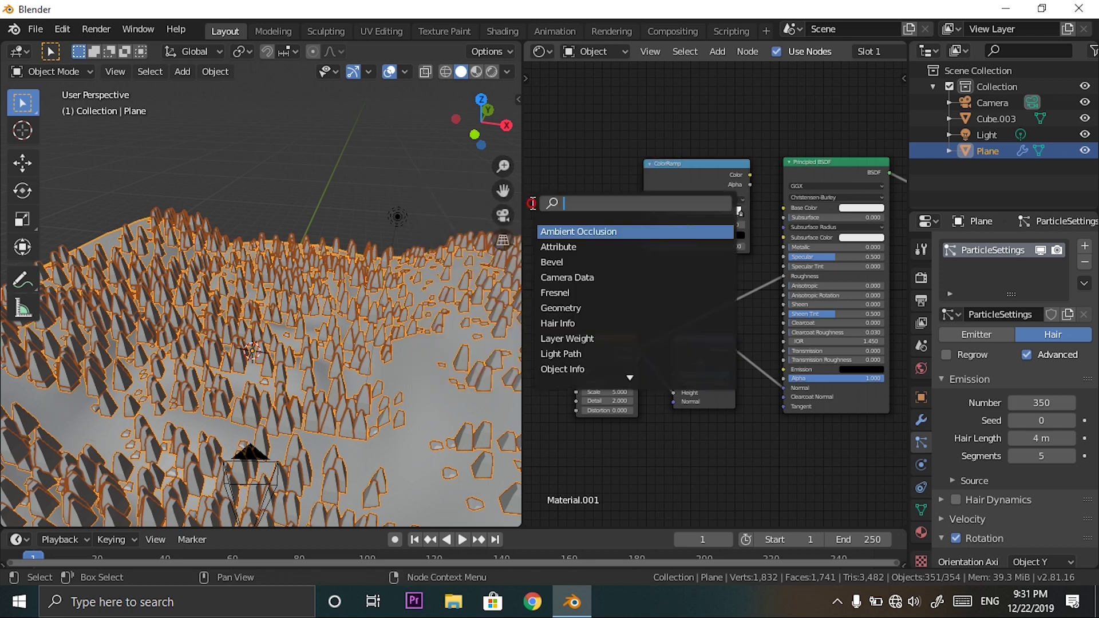
pyautogui.write('obje')
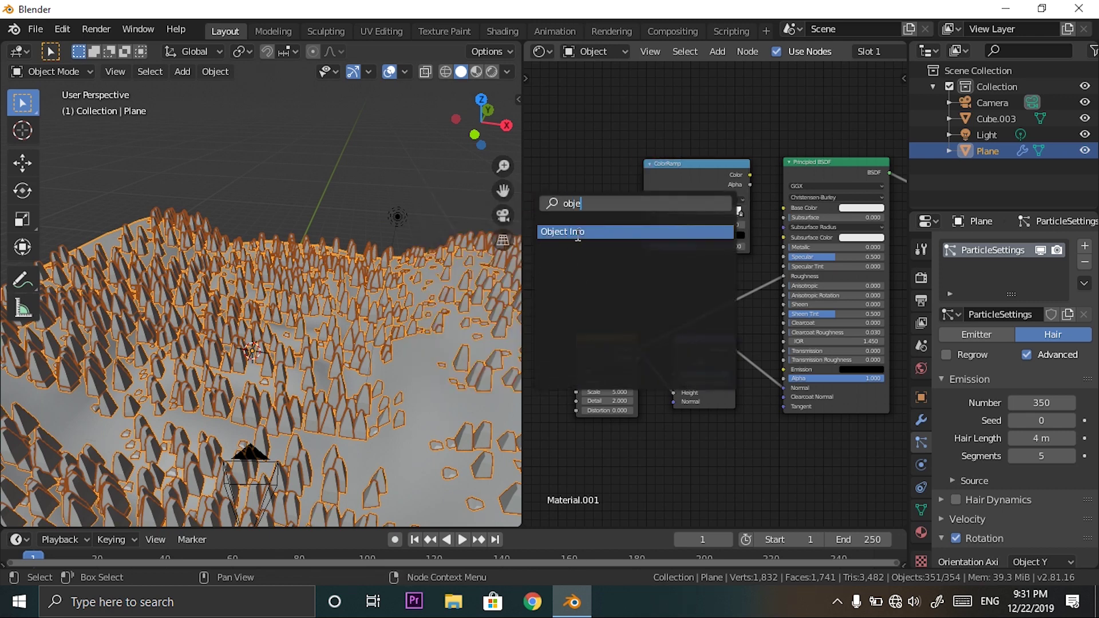
pyautogui.click(578, 232)
pyautogui.click(531, 188)
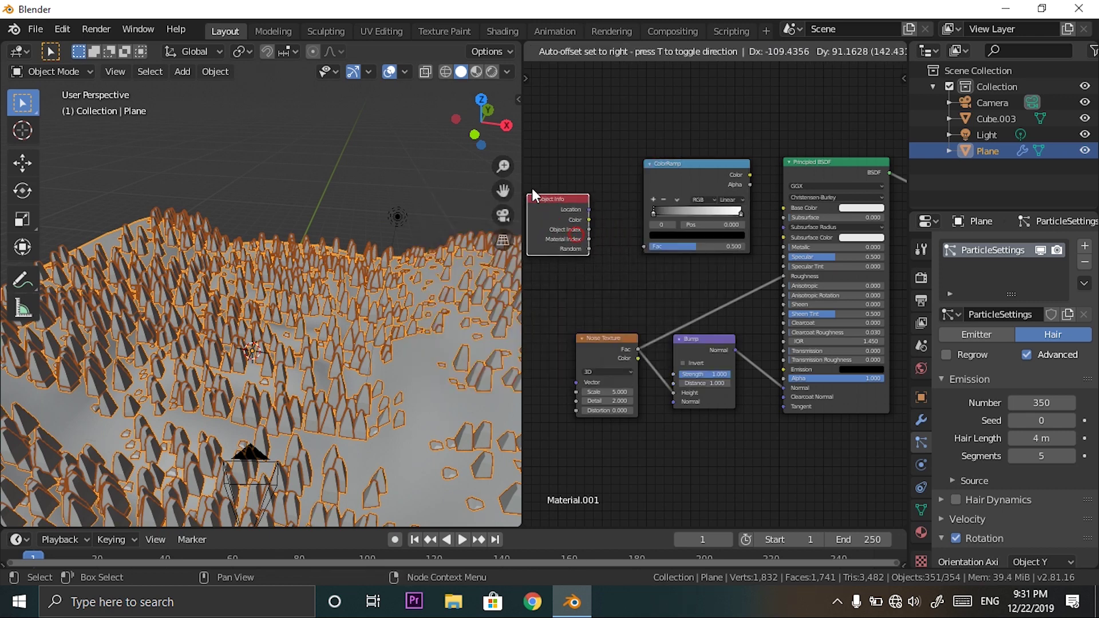
# Link the Object Info's Random output to the ColorRamp's Fac and the ColorRamp's Color to the Principled BSDF's Base Color.
pyautogui.moveTo(592, 243)
pyautogui.mouseDown()
pyautogui.moveTo(650, 242)
pyautogui.moveTo(593, 243)
pyautogui.mouseUp()
pyautogui.click(651, 244)
pyautogui.click(638, 250)
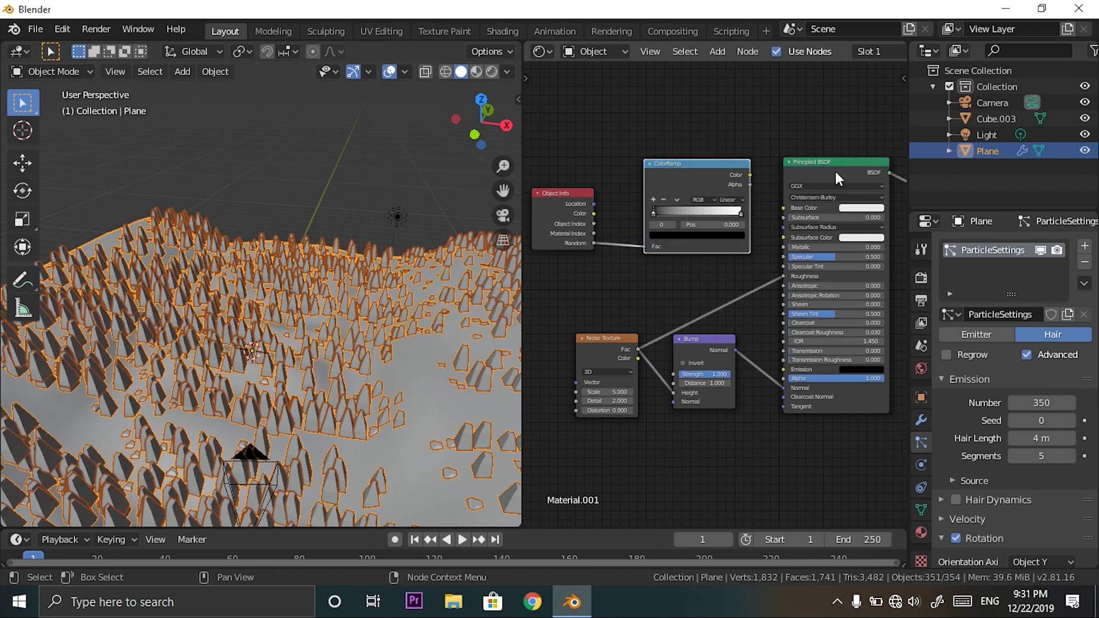
pyautogui.scroll(3, 761, 201)
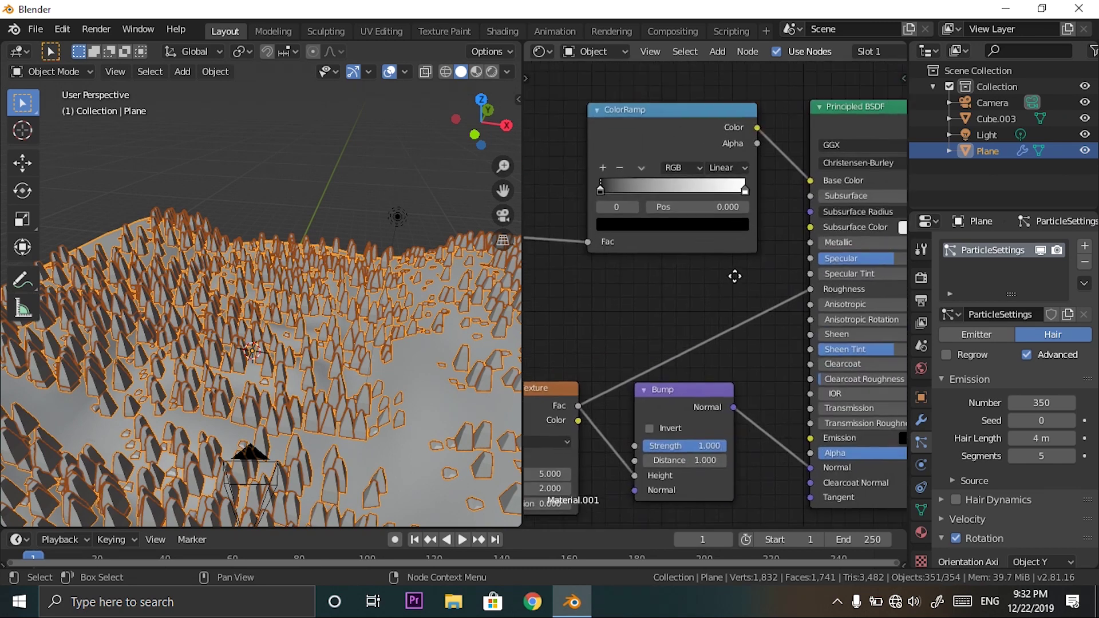
# Change the ColorRamp's white stop at position 1.000 to a dark brown.
pyautogui.click(730, 219)
pyautogui.click(725, 254)
pyautogui.moveTo(663, 115); pyautogui.dragTo(624, 127)
pyautogui.moveTo(707, 54); pyautogui.dragTo(707, 114)
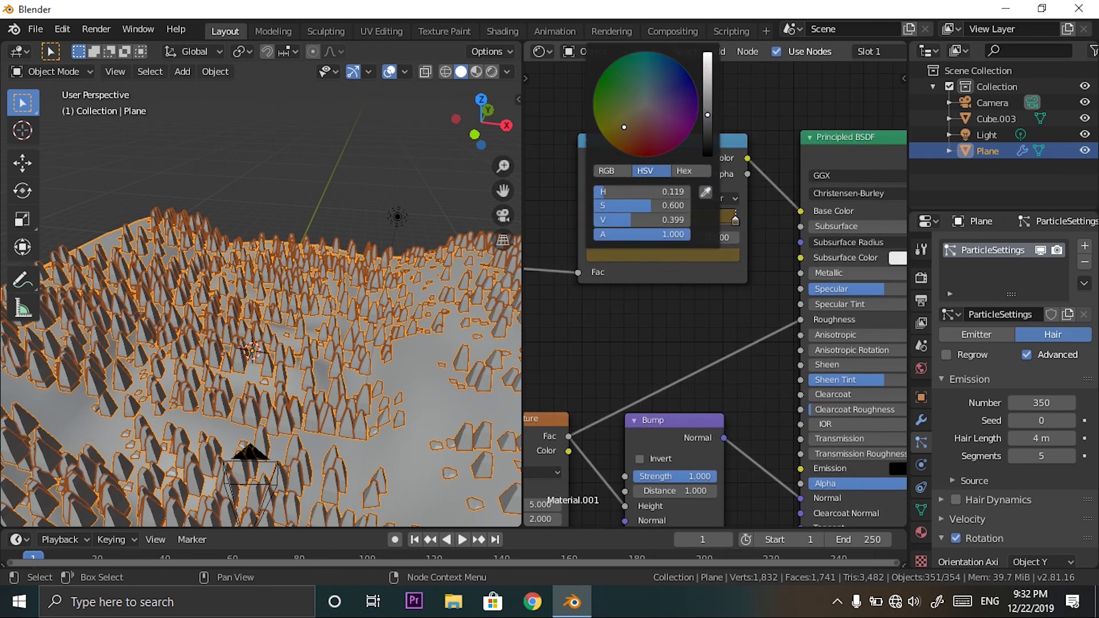
pyautogui.moveTo(624, 128); pyautogui.dragTo(634, 146)
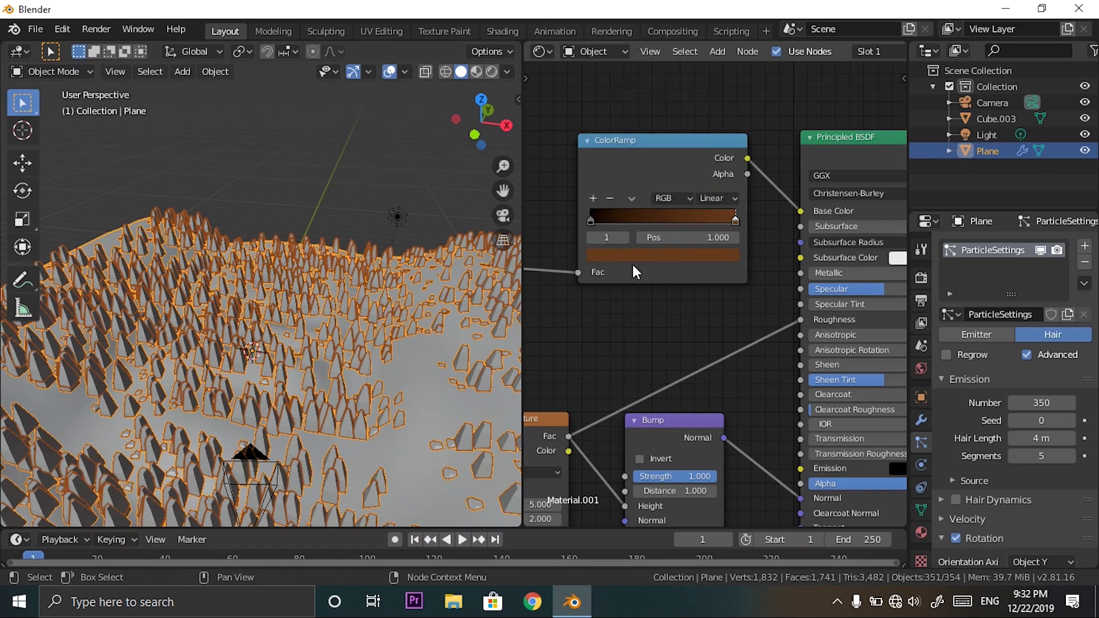
# Select the terrain's shader nodes and move them away from the Material Output to make room beside it.
pyautogui.scroll(-4, 579, 302)
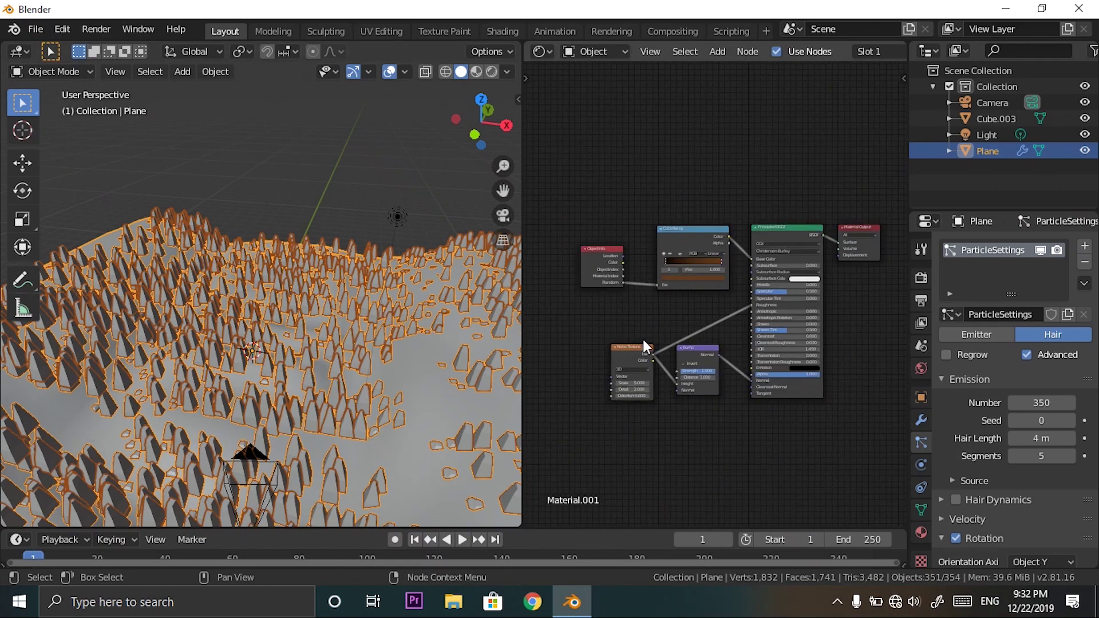
pyautogui.moveTo(607, 166); pyautogui.dragTo(773, 369)
pyautogui.moveTo(773, 236); pyautogui.dragTo(669, 228)
pyautogui.click(922, 247)
pyautogui.click(826, 314)
# Add a Volume Scatter node just below and before the Material Output node.
pyautogui.scroll(2, 812, 323)
pyautogui.moveTo(811, 326); pyautogui.dragTo(766, 342, button='middle')
pyautogui.scroll(3, 750, 363)
pyautogui.scroll(5, 735, 405)
pyautogui.hotkey('shift', 'a')
pyautogui.click(675, 393)
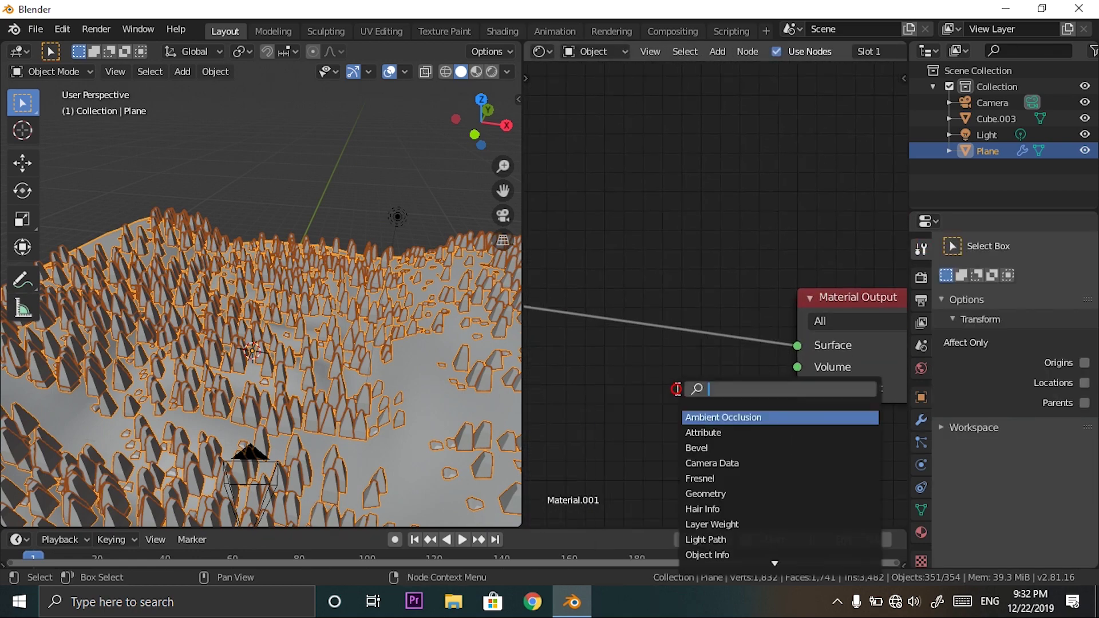
pyautogui.write('vo')
pyautogui.click(717, 463)
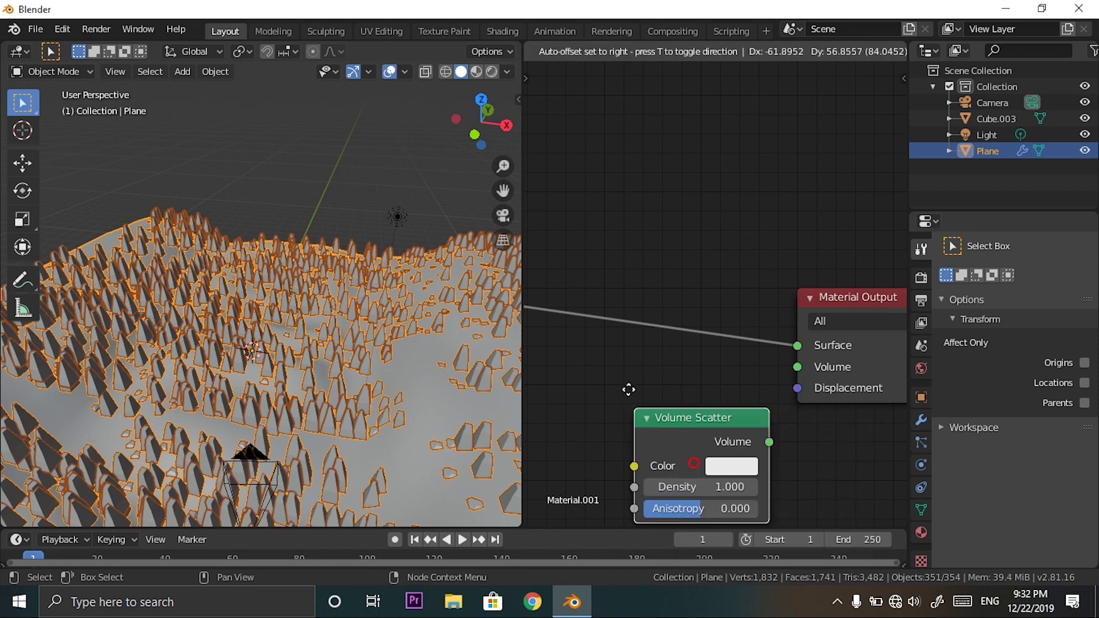
pyautogui.click(701, 438)
# Give the Volume Scatter a light green color and a density of 0.15, and link it to the Material Output's Volume input.
pyautogui.click(723, 438)
pyautogui.moveTo(735, 220)
pyautogui.mouseDown()
pyautogui.moveTo(729, 209)
pyautogui.moveTo(740, 216)
pyautogui.mouseUp()
pyautogui.doubleClick(712, 464)
pyautogui.press('BackSpace')
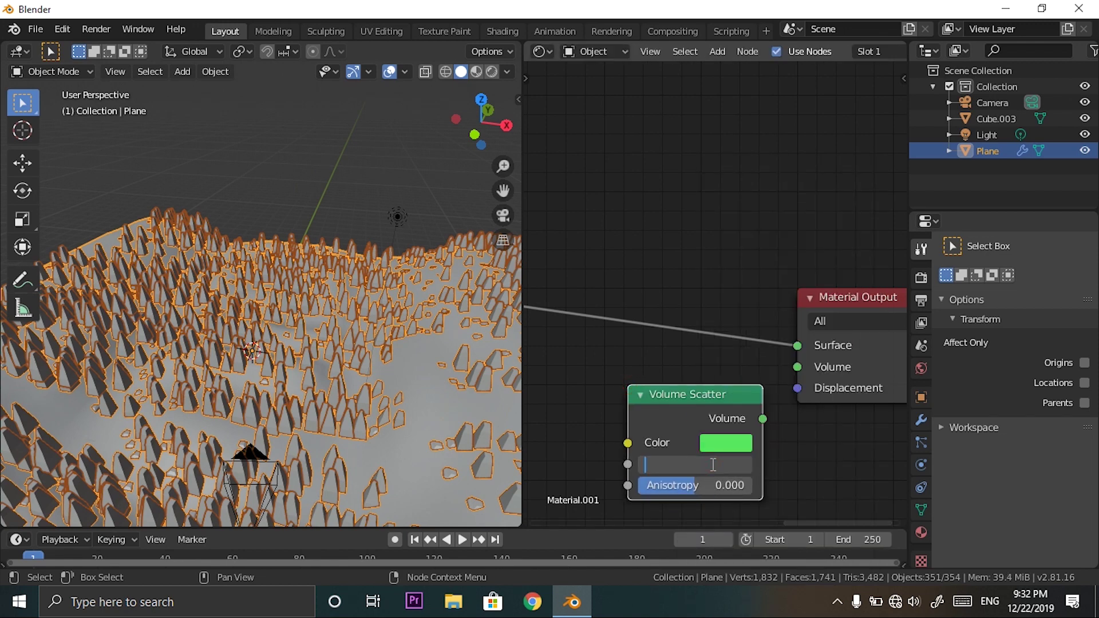
pyautogui.write('0.15')
pyautogui.press('Return')
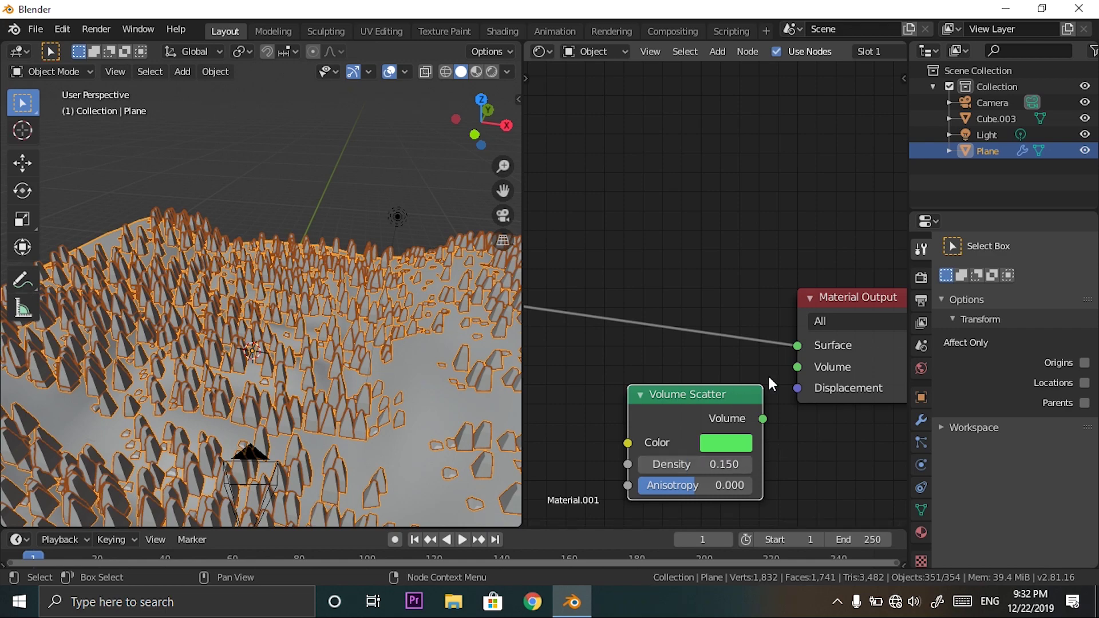
pyautogui.moveTo(766, 407); pyautogui.dragTo(787, 366)
# Preview the scene through the camera in Rendered shading, then return the viewport to Solid shading.
pyautogui.scroll(-5, 490, 364)
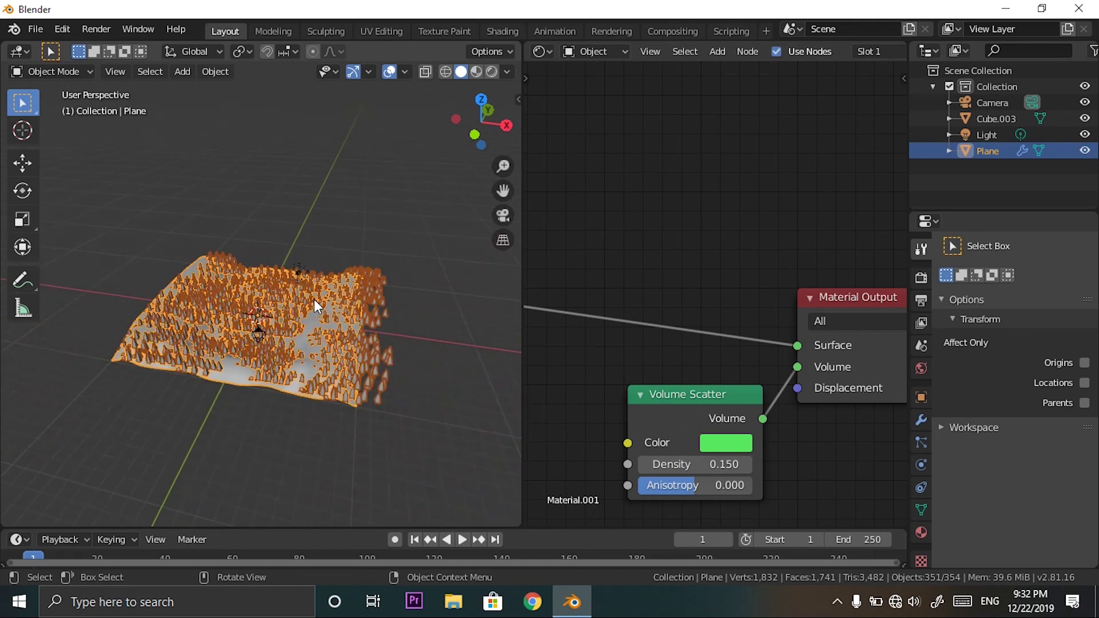
pyautogui.press('`')
pyautogui.click(214, 346)
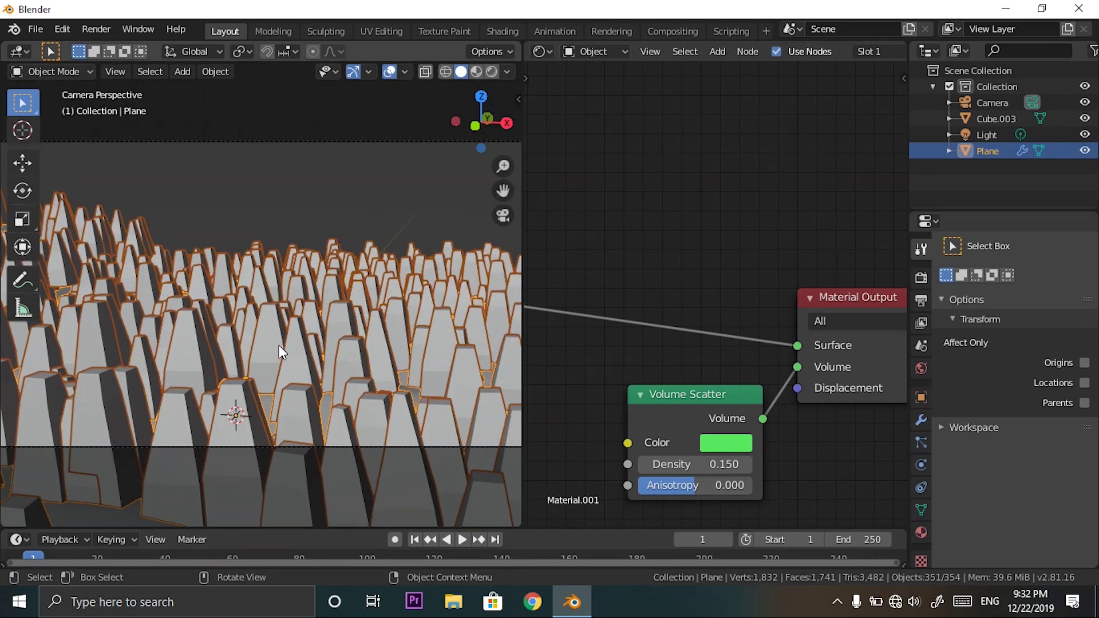
pyautogui.scroll(-3, 279, 344)
pyautogui.scroll(6, 279, 344)
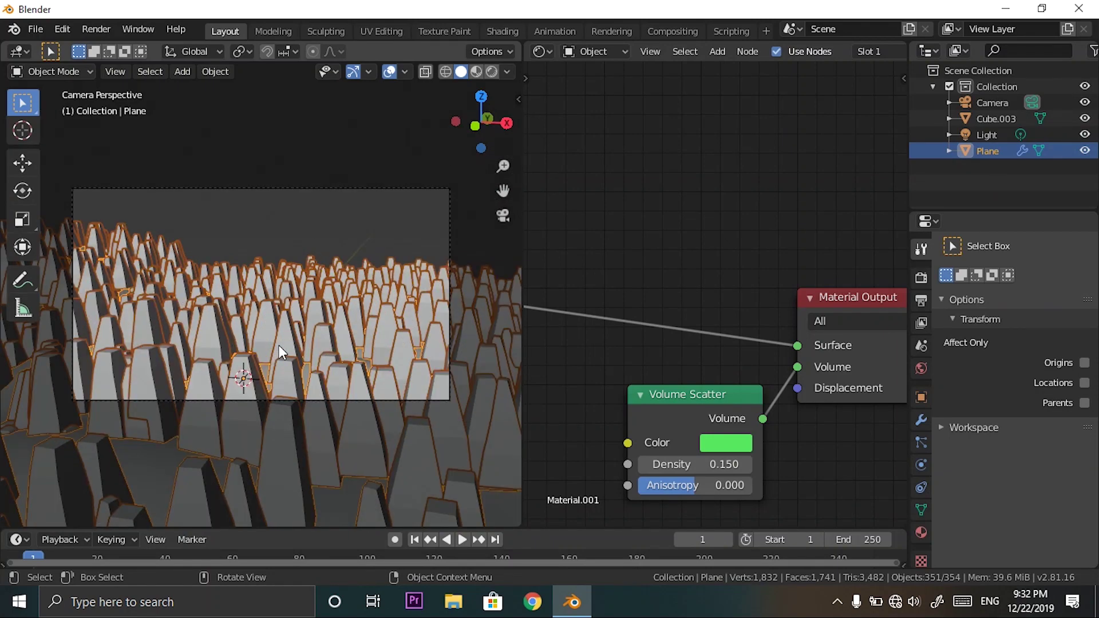
pyautogui.press('z')
pyautogui.click(282, 293)
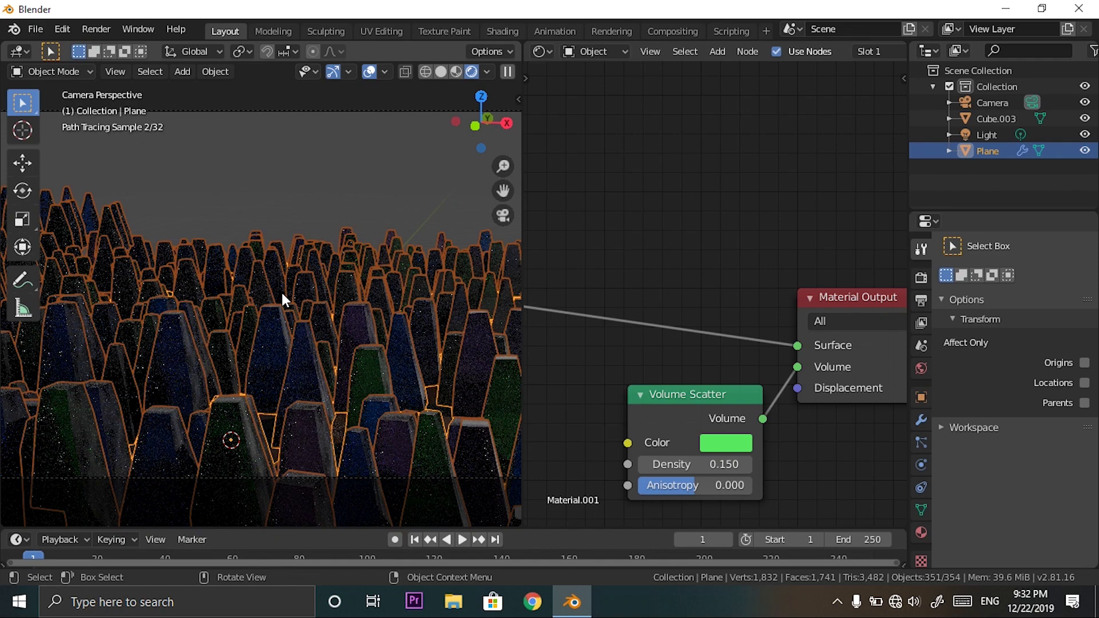
pyautogui.press('z')
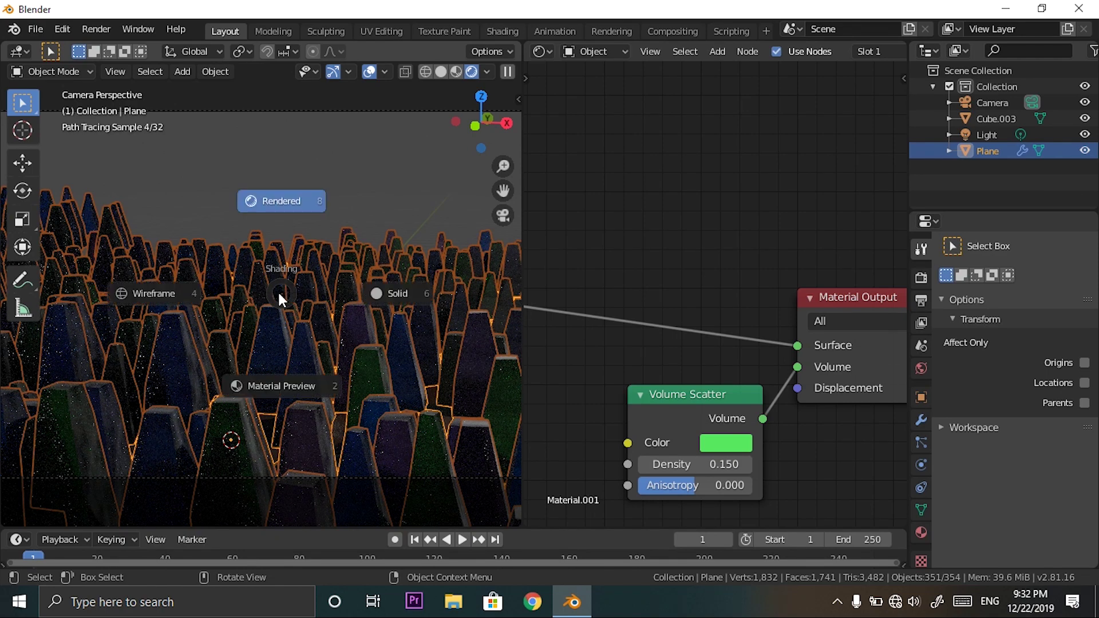
pyautogui.click(434, 306)
# Duplicate the terrain plane with its rocks and raise the copy about 5 m along the global Z axis.
pyautogui.moveTo(434, 303)
pyautogui.mouseDown(button='middle')
pyautogui.moveTo(403, 322)
pyautogui.moveTo(436, 339)
pyautogui.moveTo(424, 349)
pyautogui.moveTo(344, 321)
pyautogui.mouseUp(button='middle')
pyautogui.hotkey('ctrl', 'z')
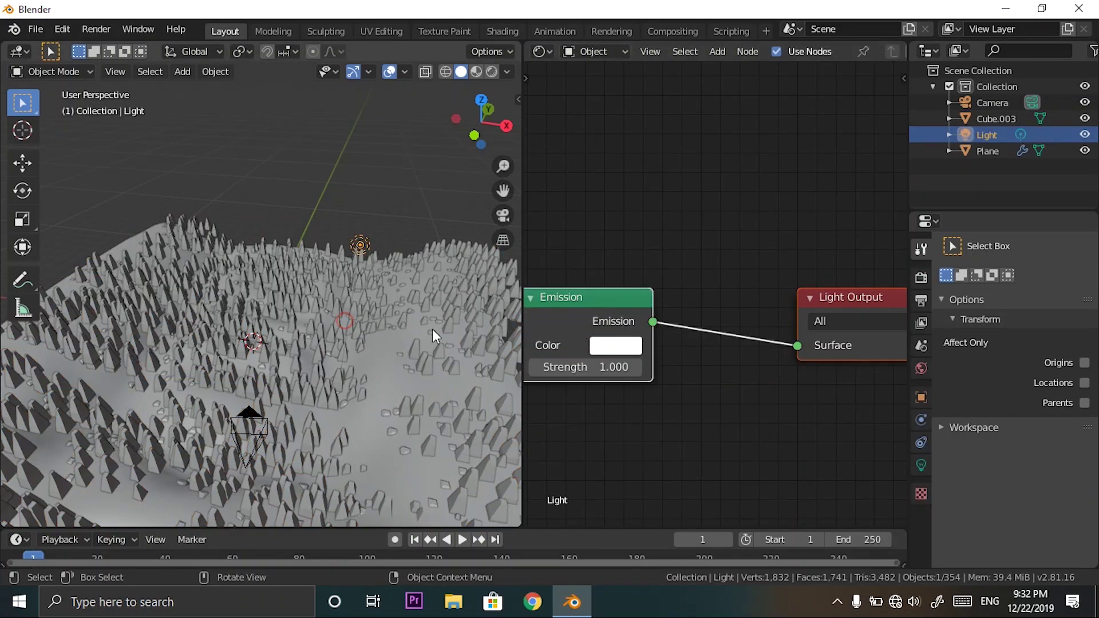
pyautogui.hotkey('ctrl', 'shift', 'z')
pyautogui.hotkey('shift', 'd')
pyautogui.press('z')
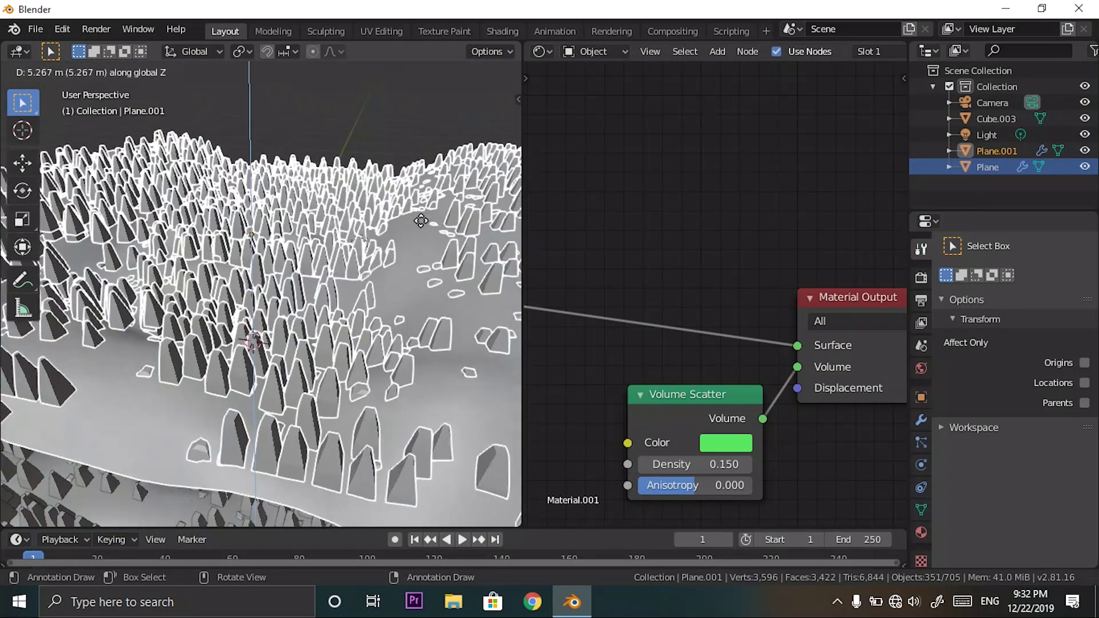
pyautogui.click(421, 215)
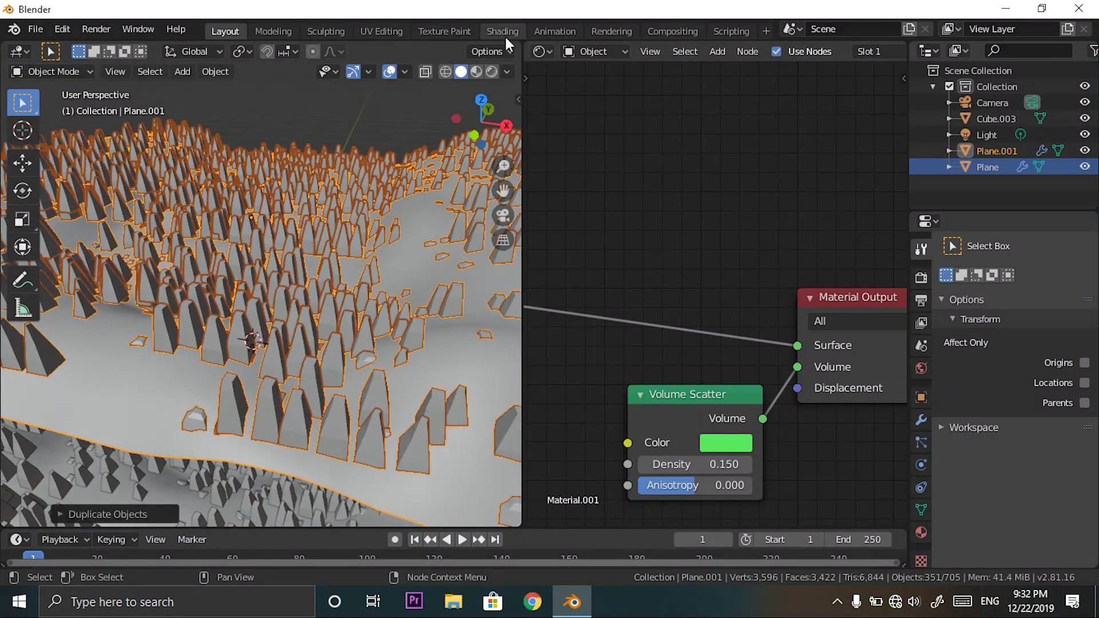
# Expand the 3D viewport over the node editor and rotate the terrain copy 180° about the Y axis.
pyautogui.moveTo(518, 43); pyautogui.dragTo(606, 279)
pyautogui.press('Home')
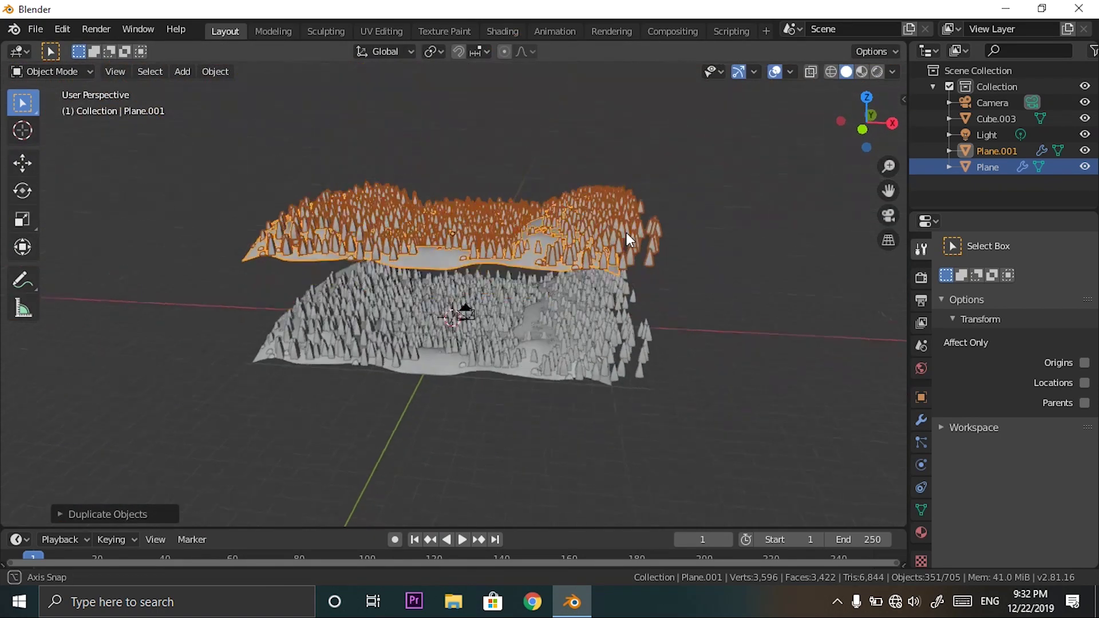
pyautogui.moveTo(625, 225); pyautogui.dragTo(624, 269, button='middle')
pyautogui.write('r')
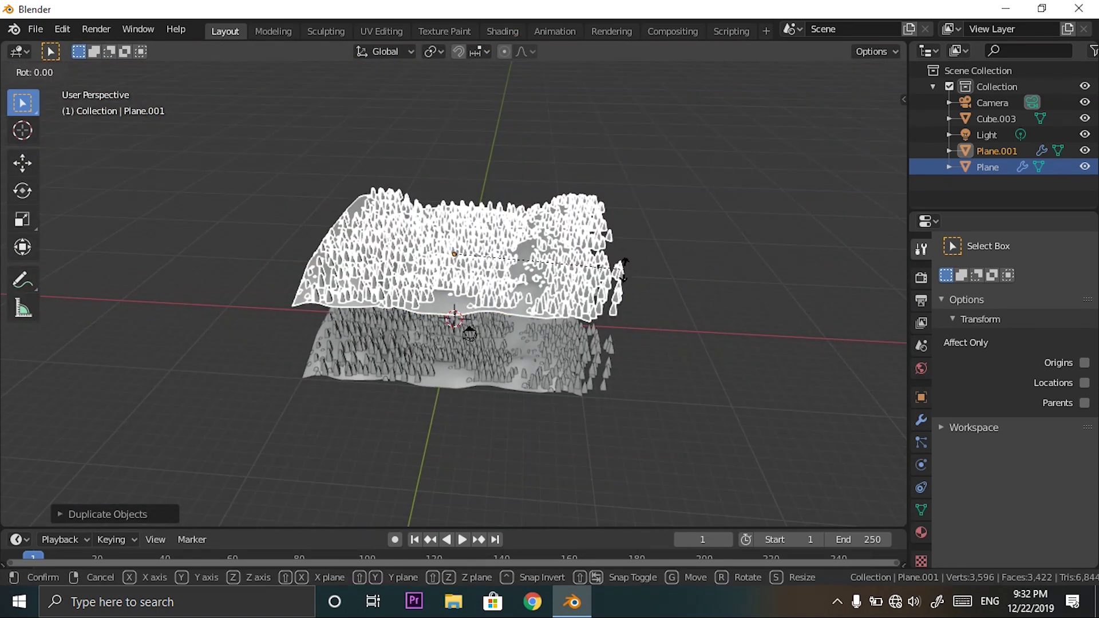
pyautogui.write('y180')
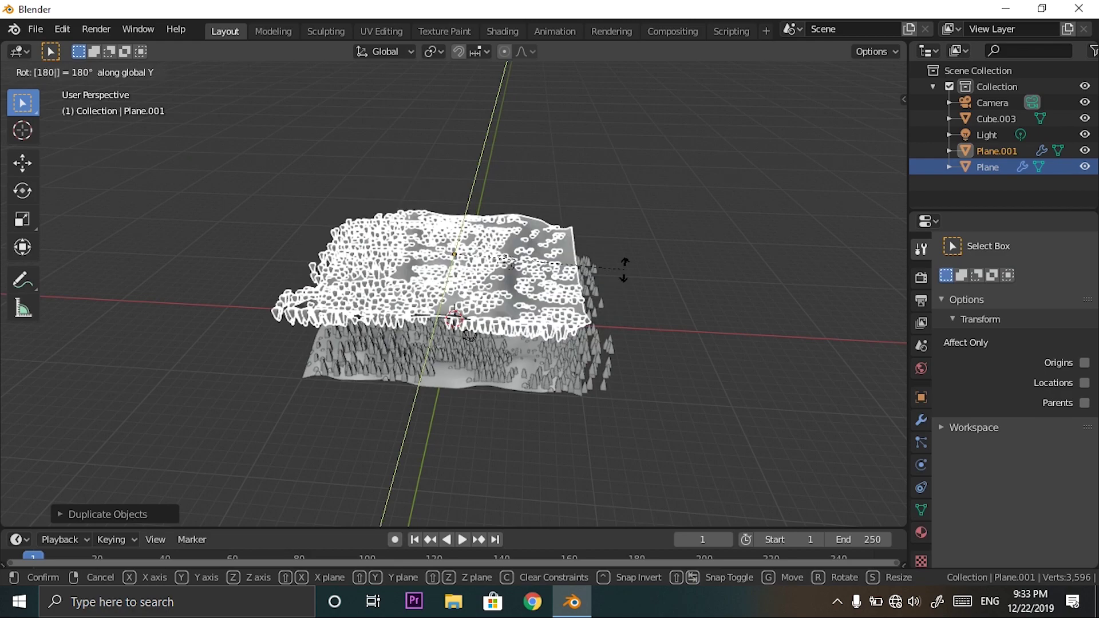
pyautogui.press('Return')
# Shift the flipped terrain copy a little over 1 m along X and adjust its height along Z above the lower terrain.
pyautogui.moveTo(619, 270); pyautogui.dragTo(585, 279, button='middle')
pyautogui.scroll(4, 609, 272)
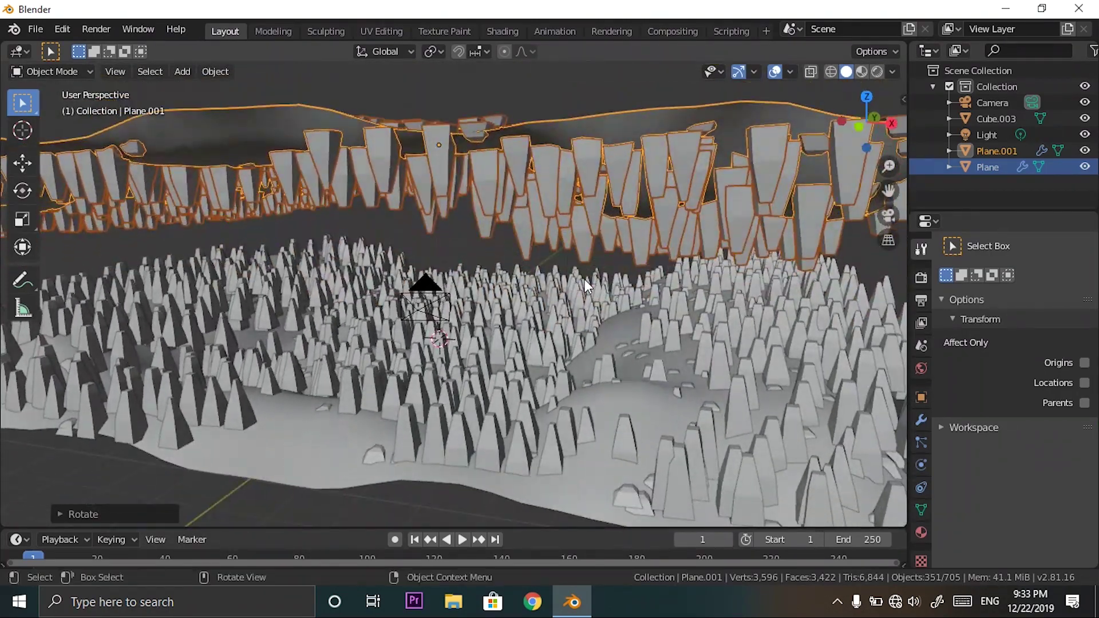
pyautogui.press('g')
pyautogui.press('x')
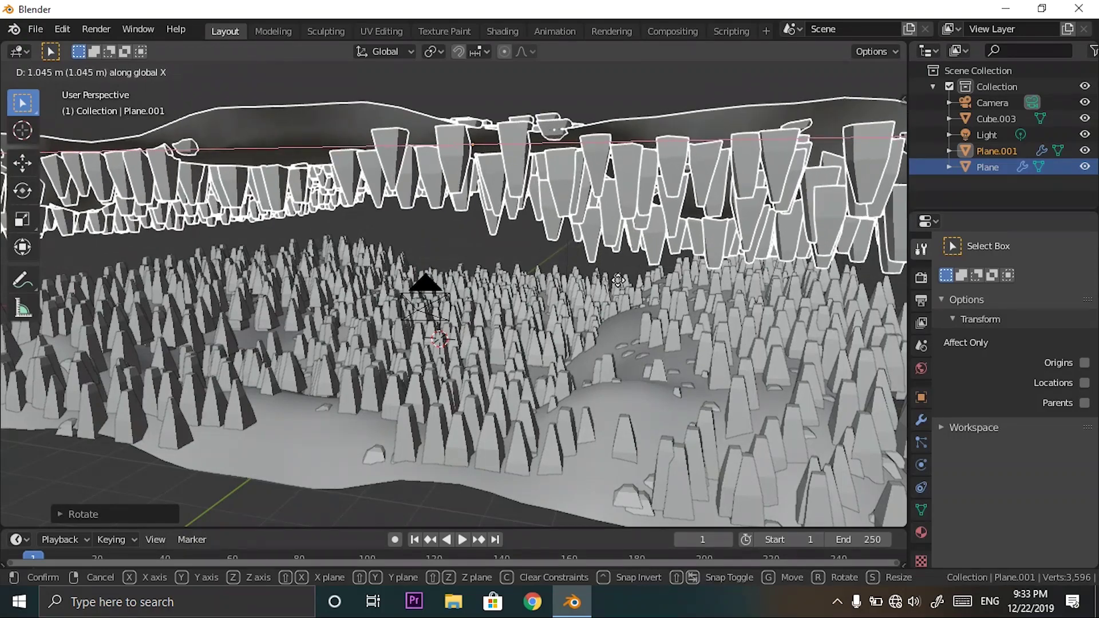
pyautogui.click(632, 280)
pyautogui.moveTo(631, 280); pyautogui.dragTo(615, 310, button='middle')
pyautogui.press('g')
pyautogui.press('z')
pyautogui.click(624, 311)
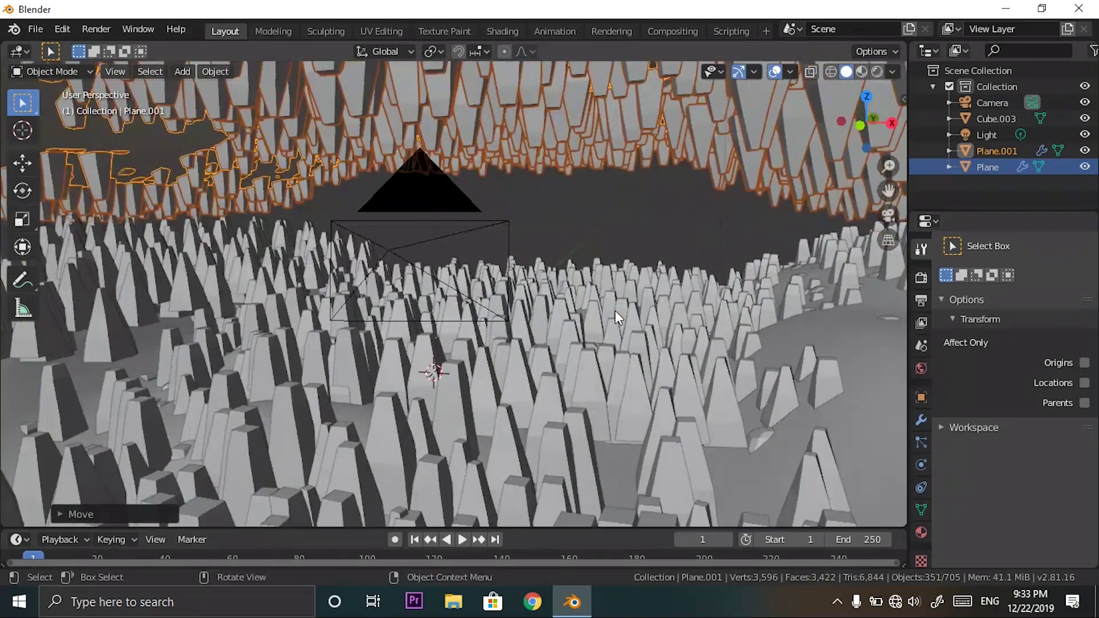
# Switch to the camera view and move the camera back about 3.7 m along the negative Y axis.
pyautogui.press('`')
pyautogui.click(584, 333)
pyautogui.scroll(5, 590, 296)
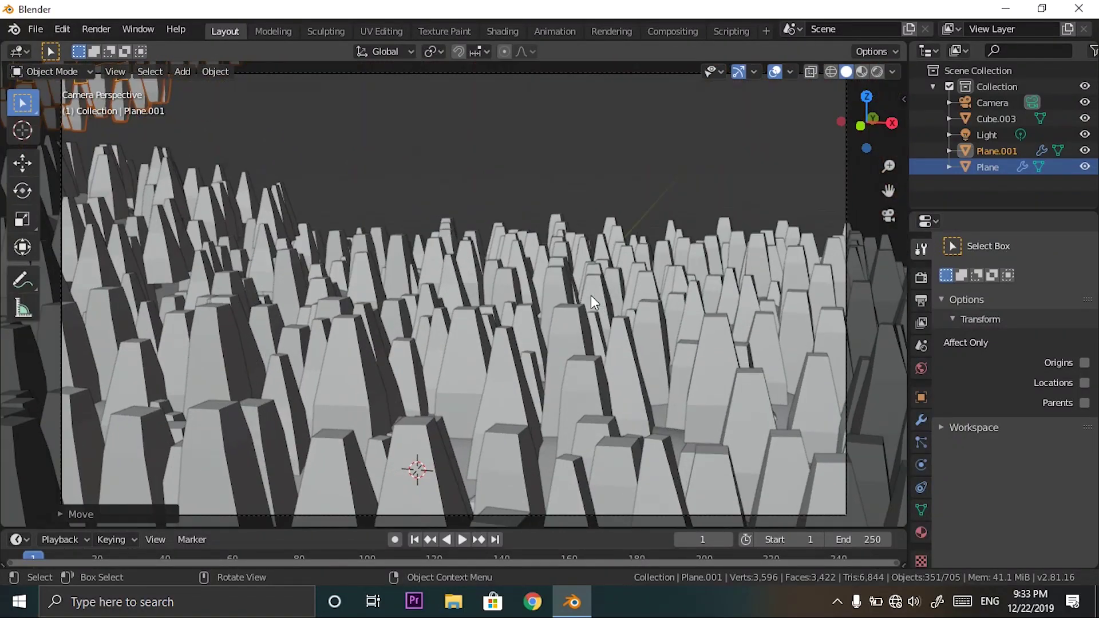
pyautogui.scroll(-4, 590, 295)
pyautogui.click(548, 400)
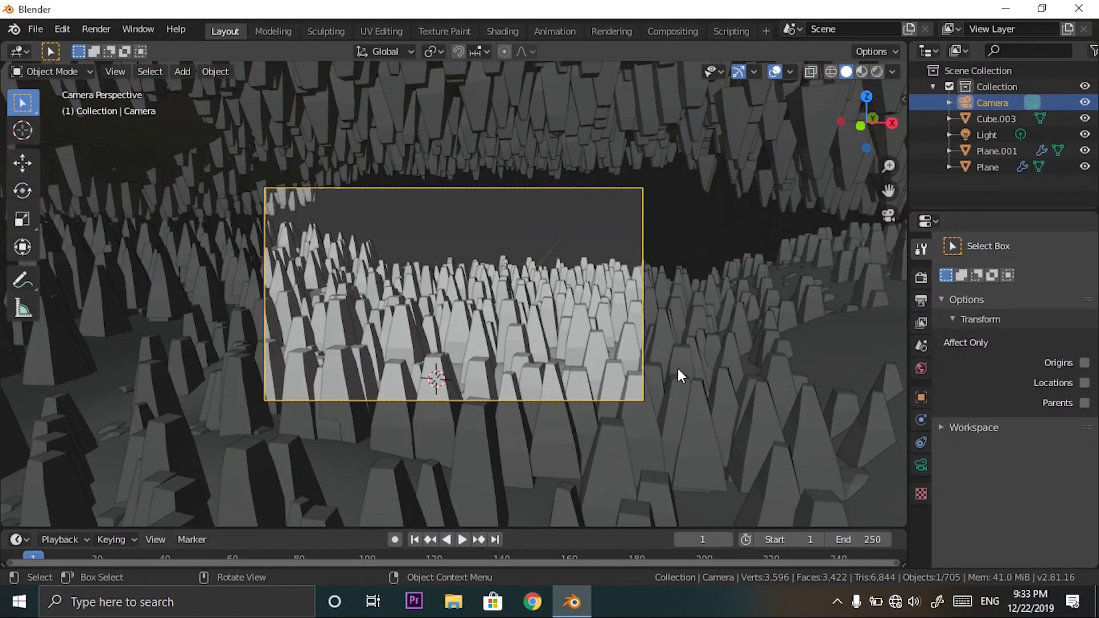
pyautogui.press('g')
pyautogui.press('y')
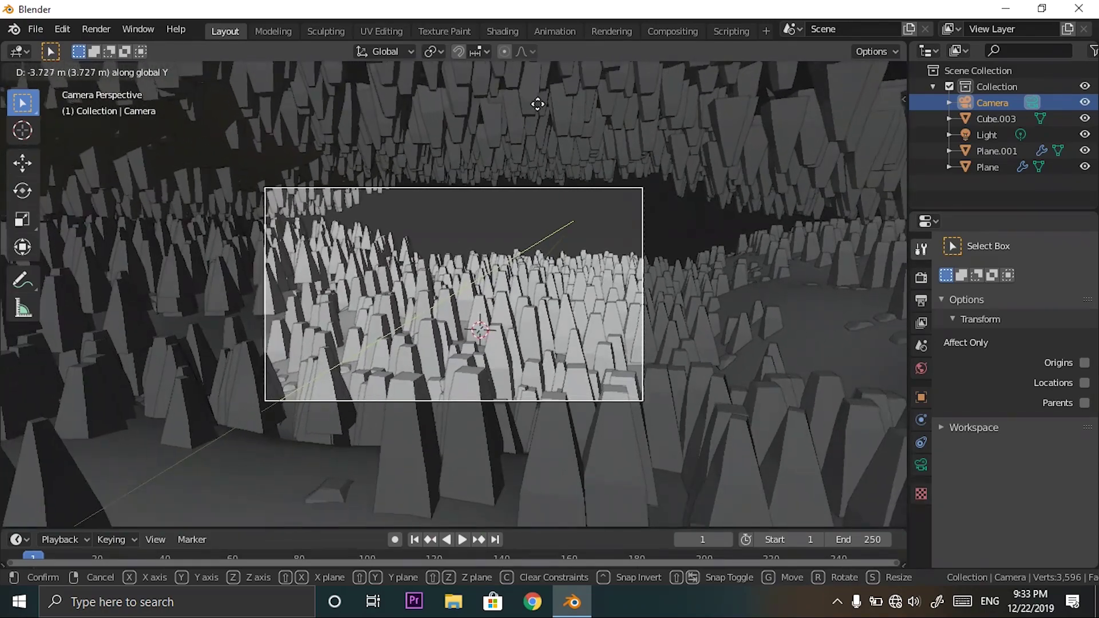
pyautogui.click(539, 103)
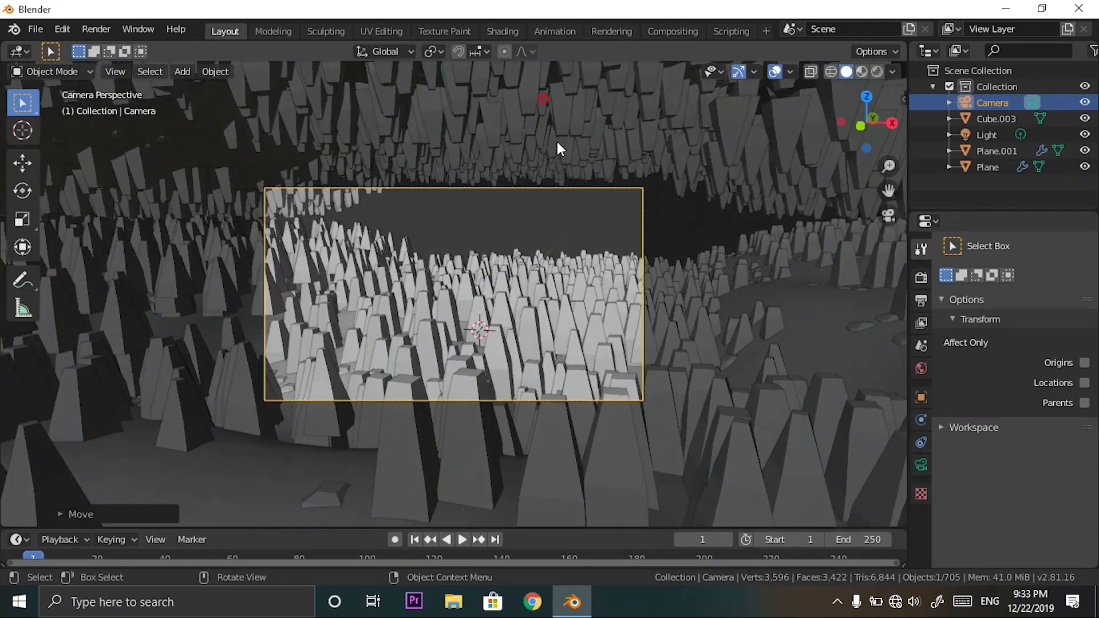
pyautogui.press('Home')
pyautogui.scroll(-2, 598, 237)
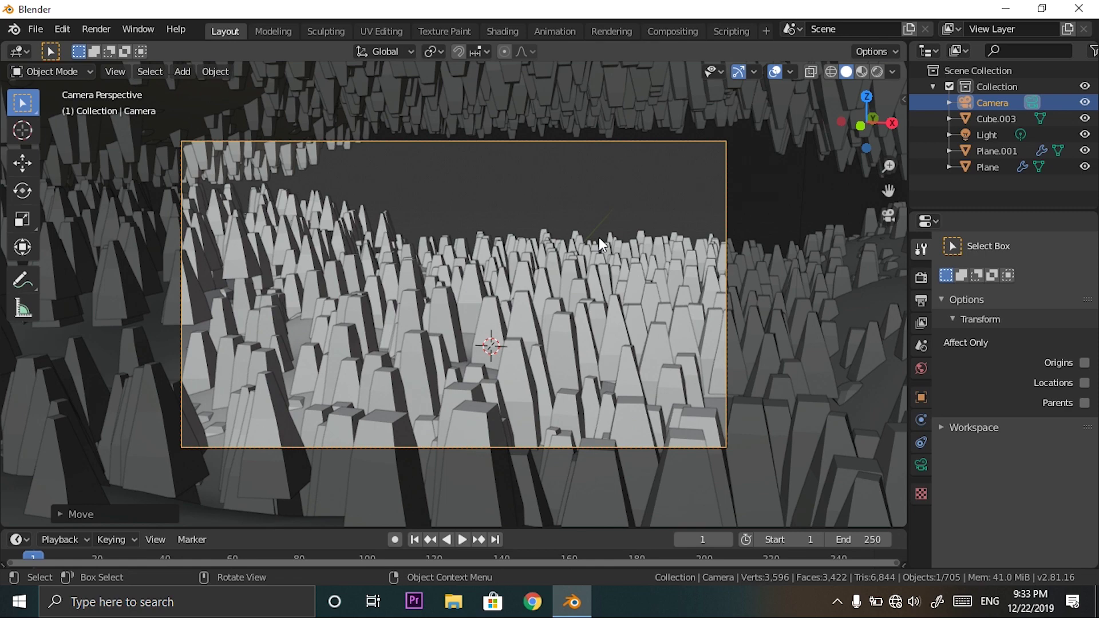
# Select the light above the upper terrain and lower it along Z into the gap between the two terrains.
pyautogui.moveTo(599, 237); pyautogui.dragTo(549, 254, button='middle')
pyautogui.scroll(-6, 551, 252)
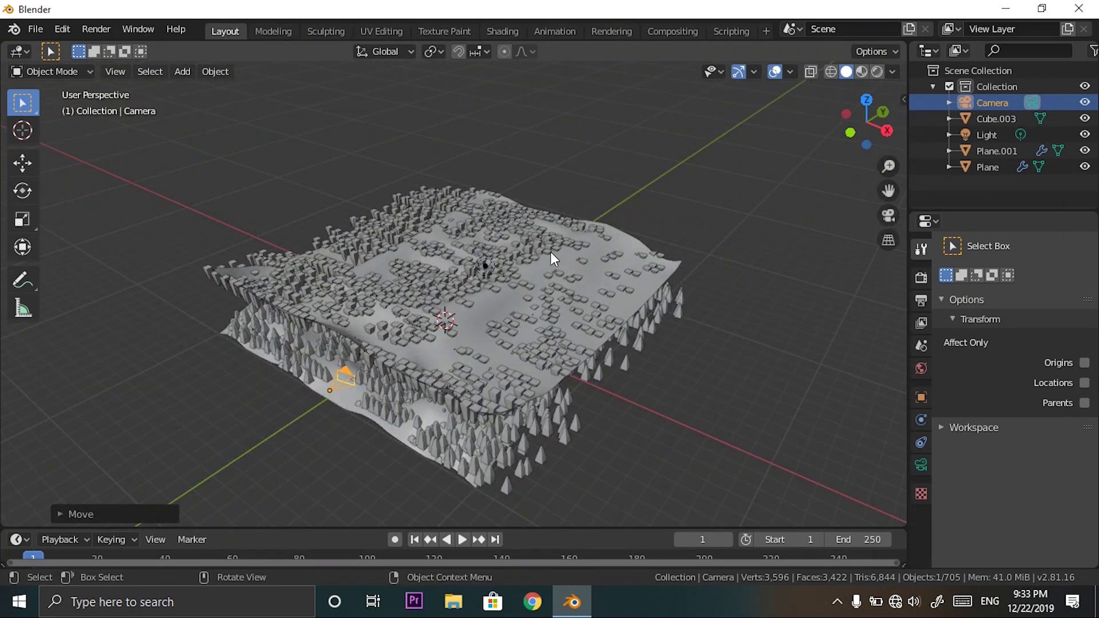
pyautogui.click(491, 267)
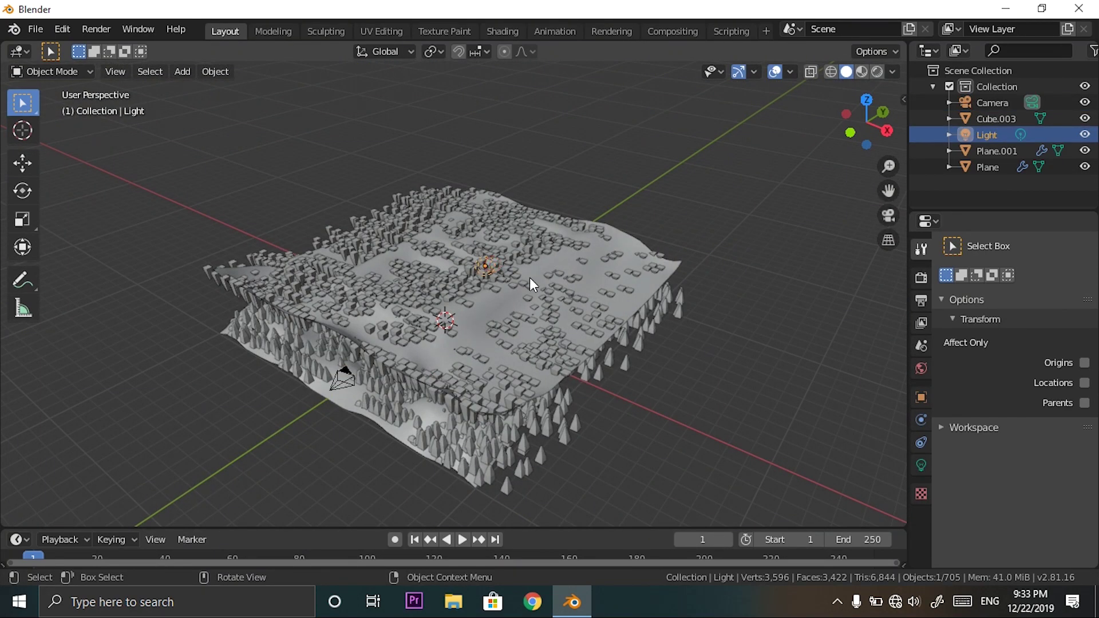
pyautogui.press('g')
pyautogui.press('z')
pyautogui.click(529, 322)
# Reposition the light in the camera view so it sits among the rocks in the left part of the frame.
pyautogui.press('KP_0')
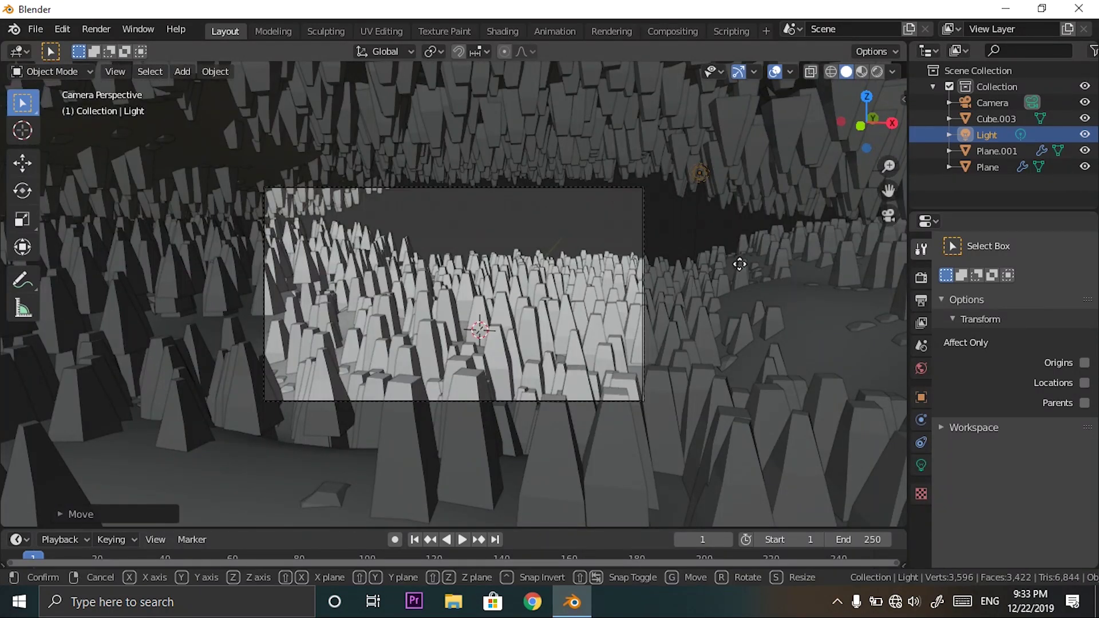
pyautogui.press('g')
pyautogui.click(420, 405)
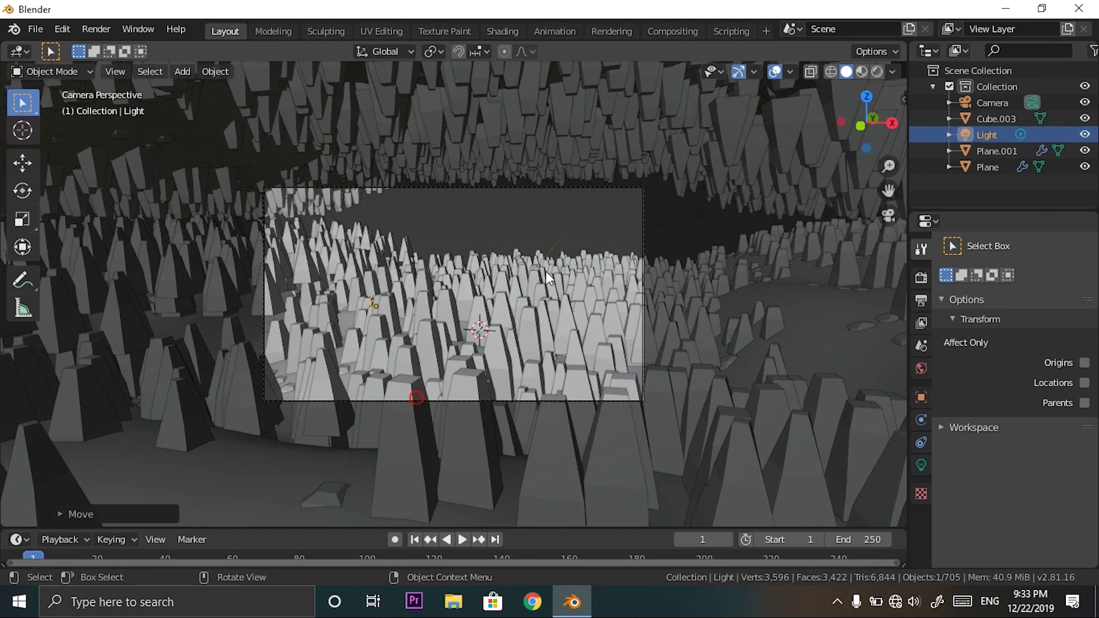
# Select the lower rock-covered terrain and preview the cave in rendered viewport shading from the camera and from closer angles.
pyautogui.press('`')
pyautogui.click(545, 270)
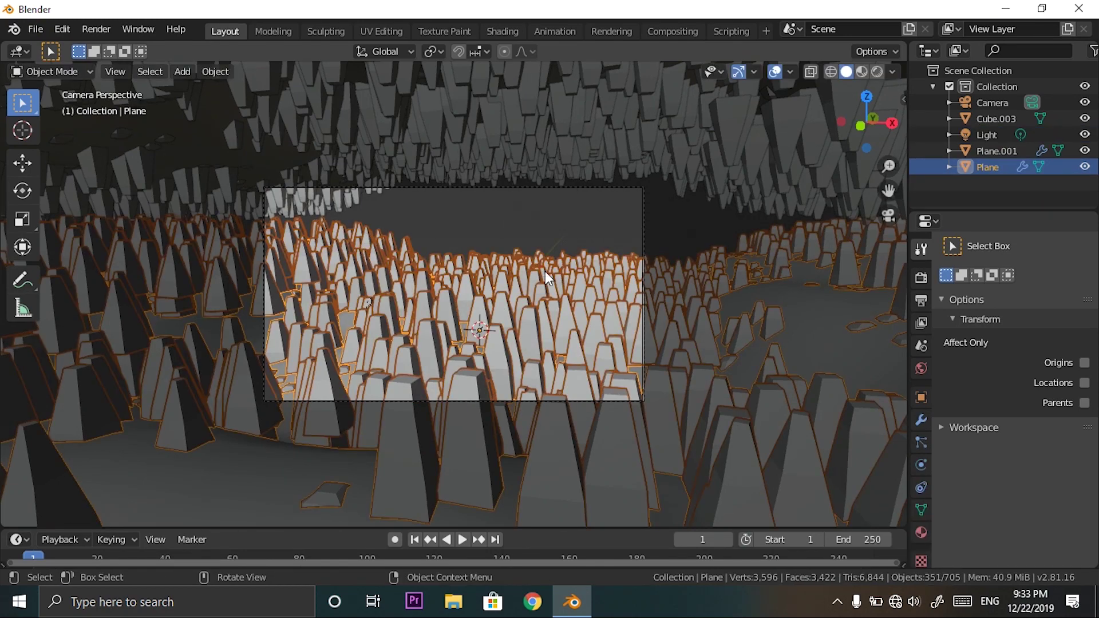
pyautogui.press('z')
pyautogui.click(565, 205)
pyautogui.scroll(2, 565, 229)
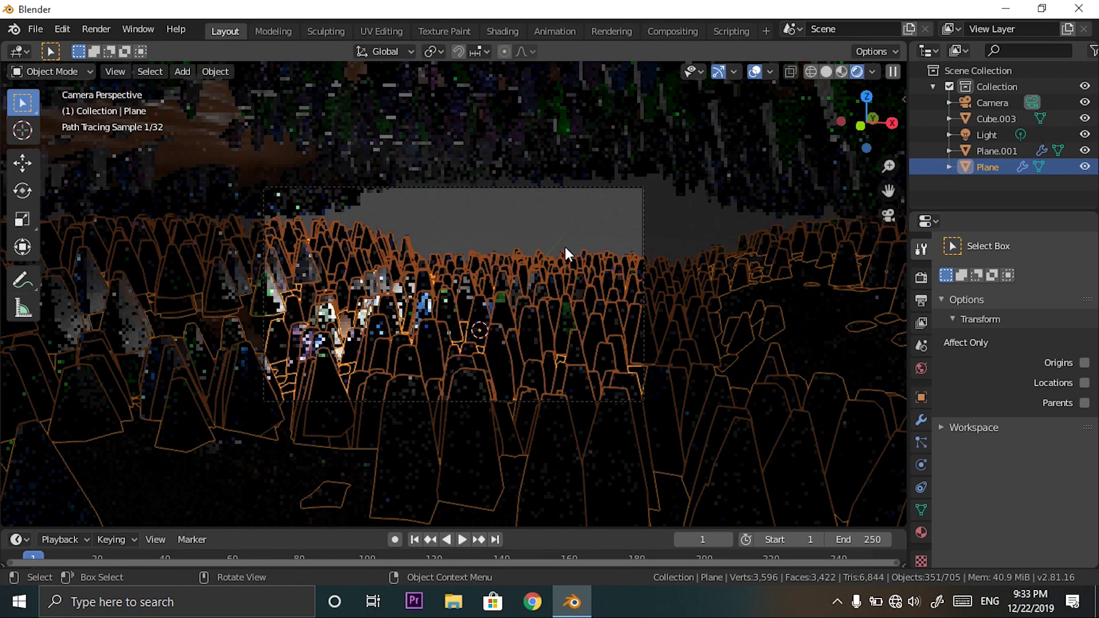
pyautogui.scroll(-2, 441, 322)
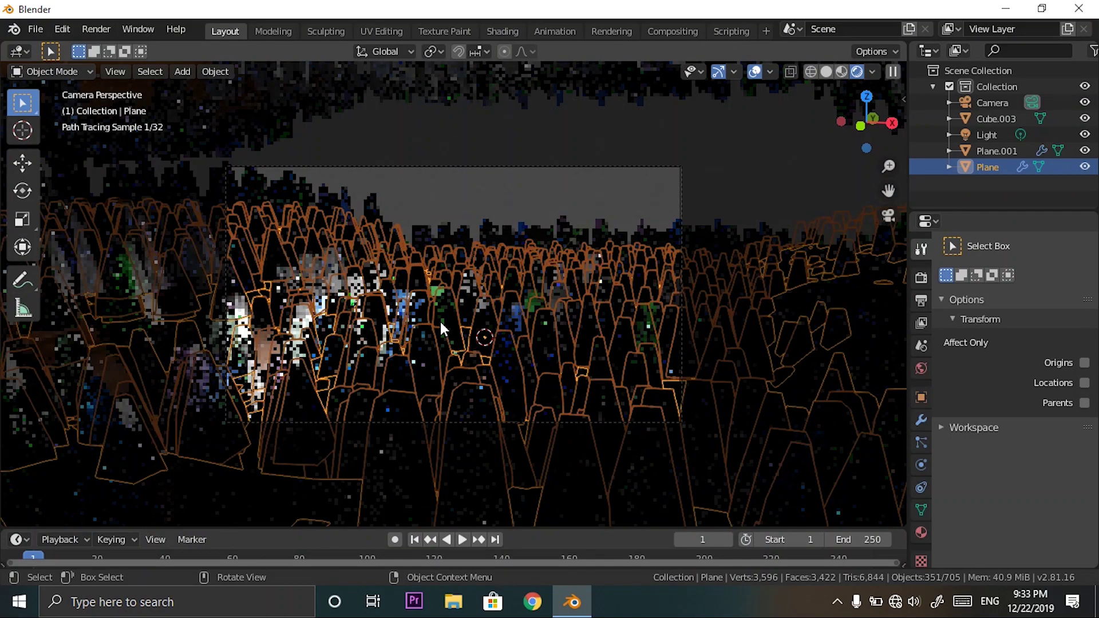
pyautogui.moveTo(441, 322); pyautogui.dragTo(456, 324, button='middle')
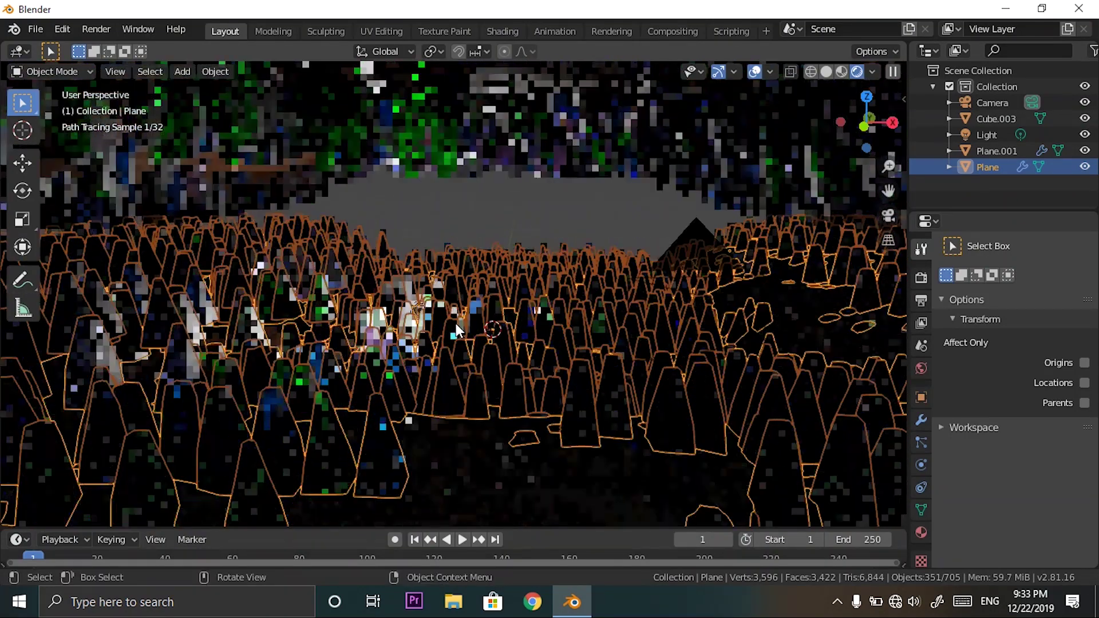
pyautogui.scroll(5, 455, 324)
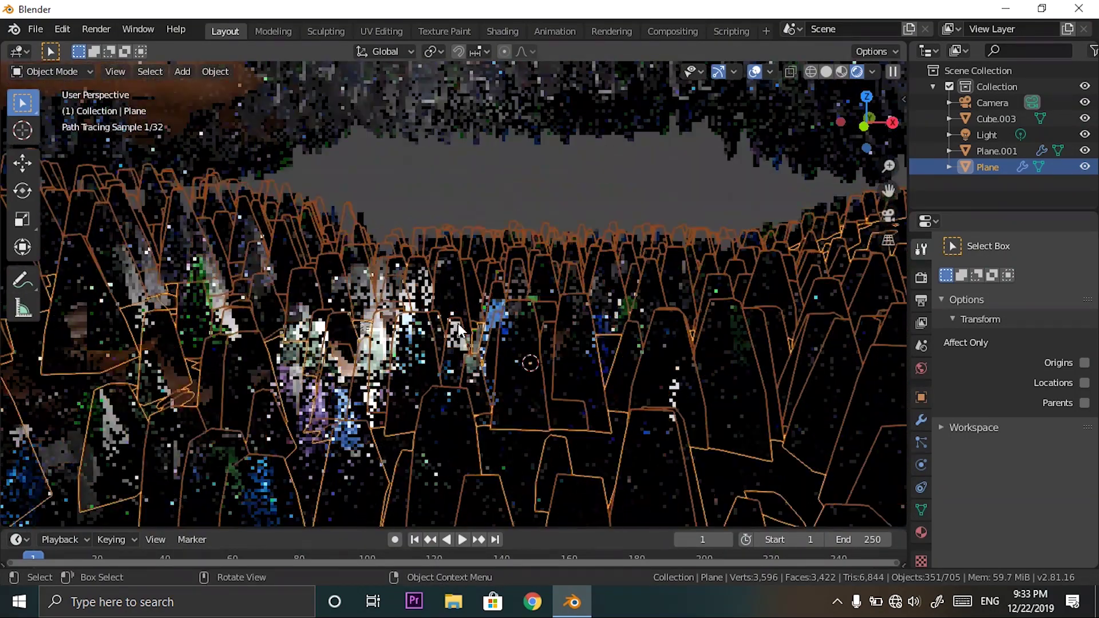
pyautogui.moveTo(458, 324); pyautogui.dragTo(507, 280, button='middle')
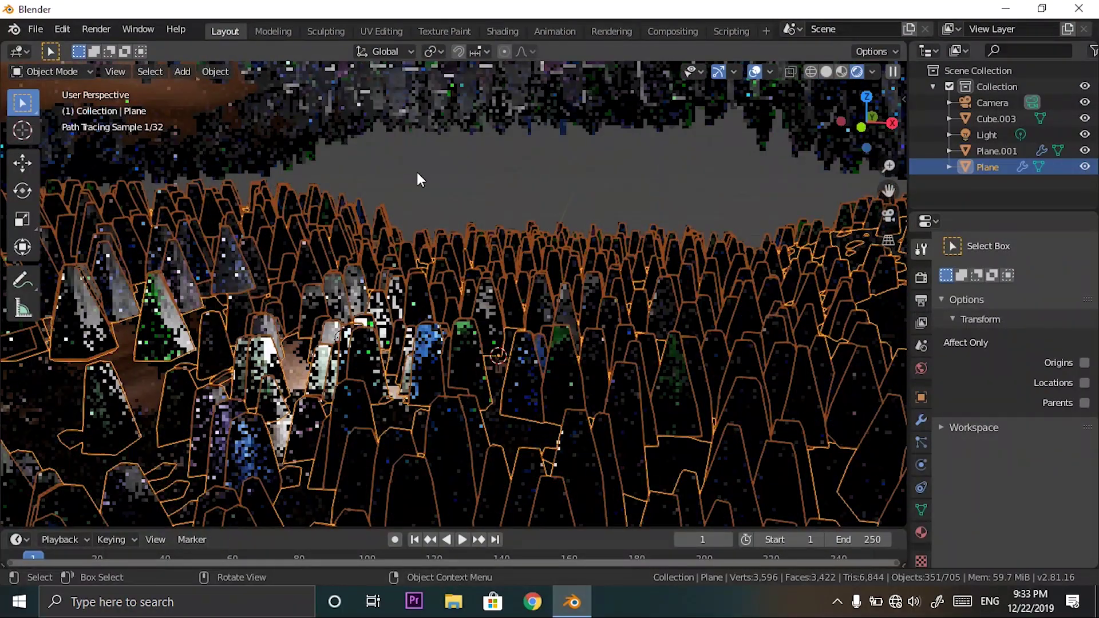
# Examine the lower terrain's material settings, including its bump normal and roughness inputs.
pyautogui.click(921, 532)
pyautogui.scroll(-10, 1001, 438)
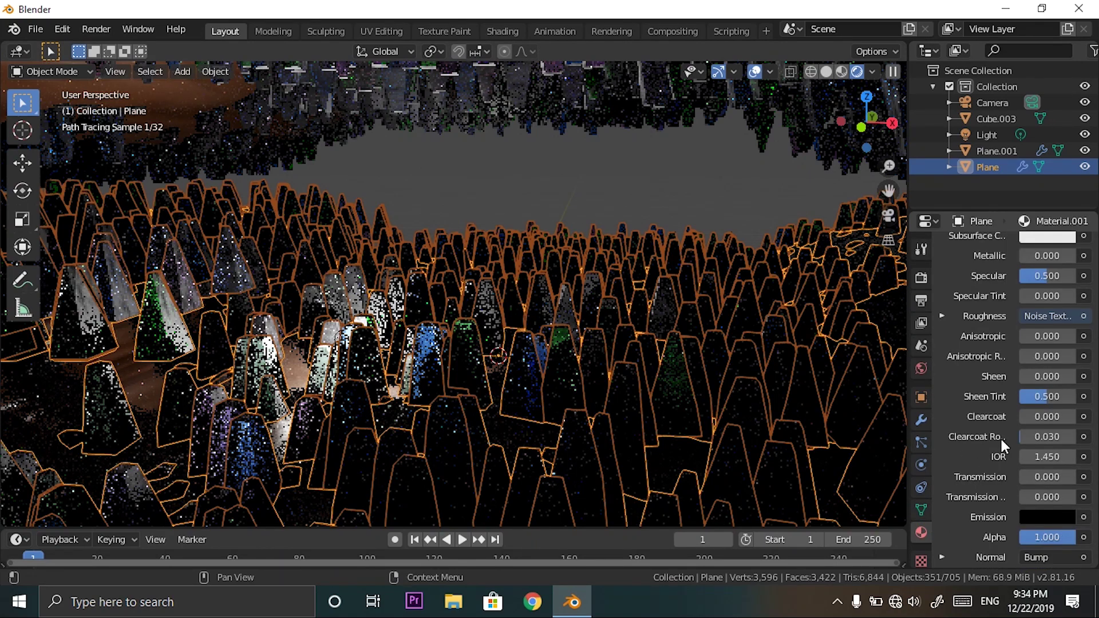
pyautogui.scroll(-5, 1000, 439)
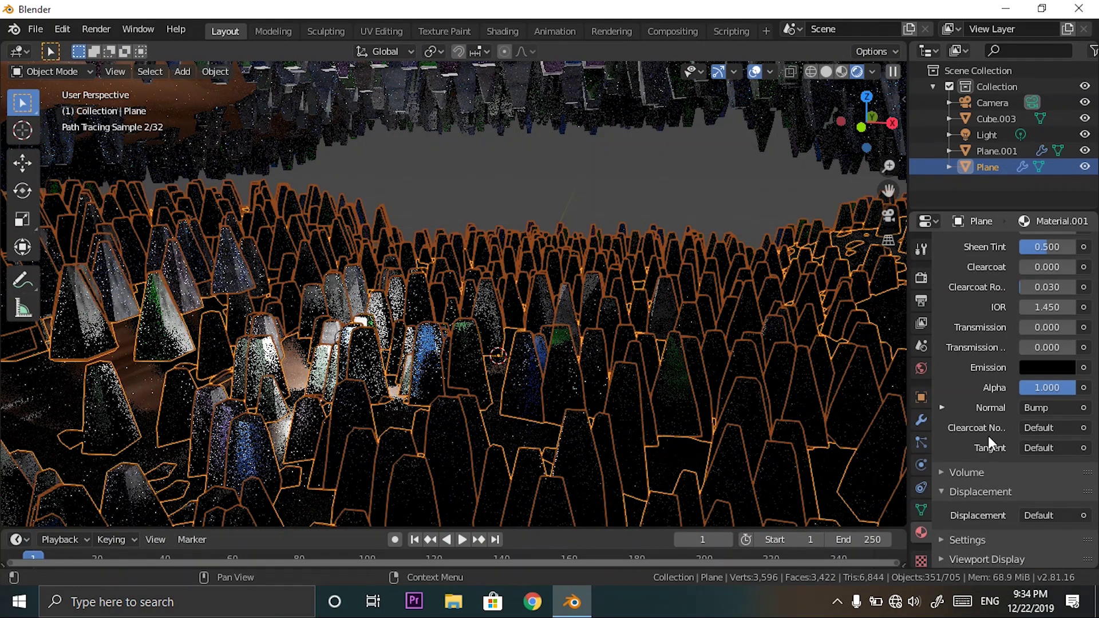
pyautogui.scroll(8, 973, 323)
pyautogui.scroll(-5, 973, 324)
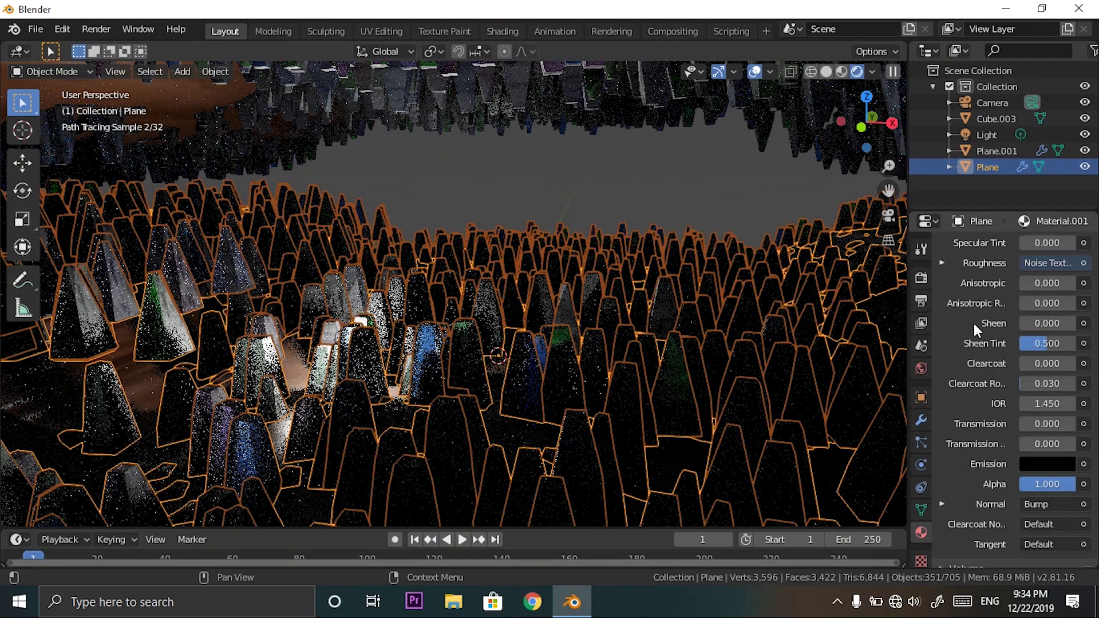
pyautogui.click(942, 503)
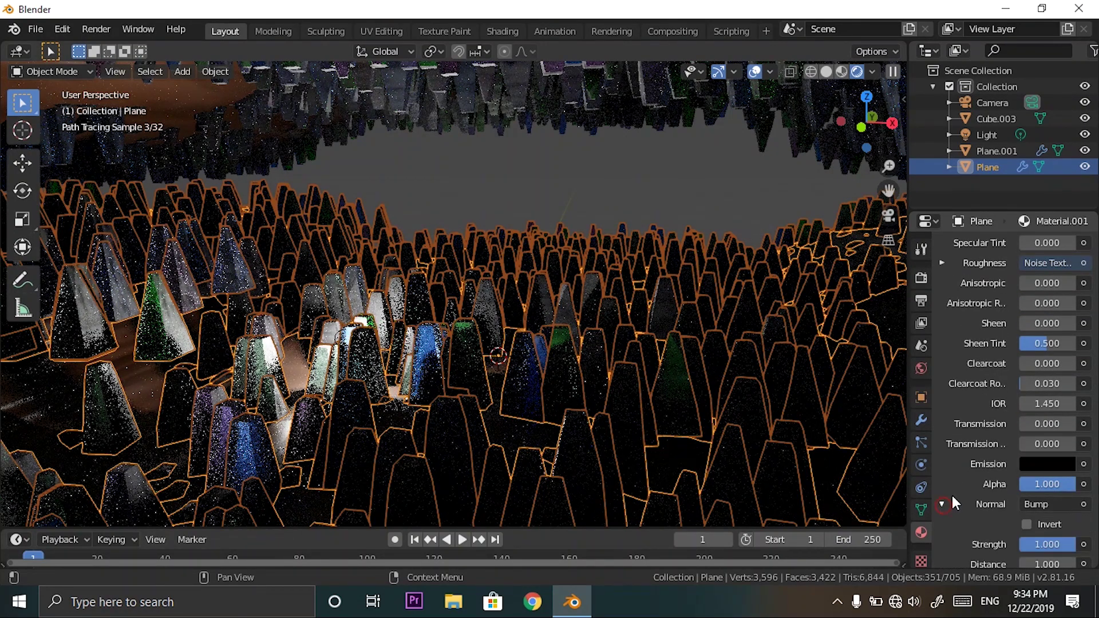
pyautogui.scroll(-4, 973, 491)
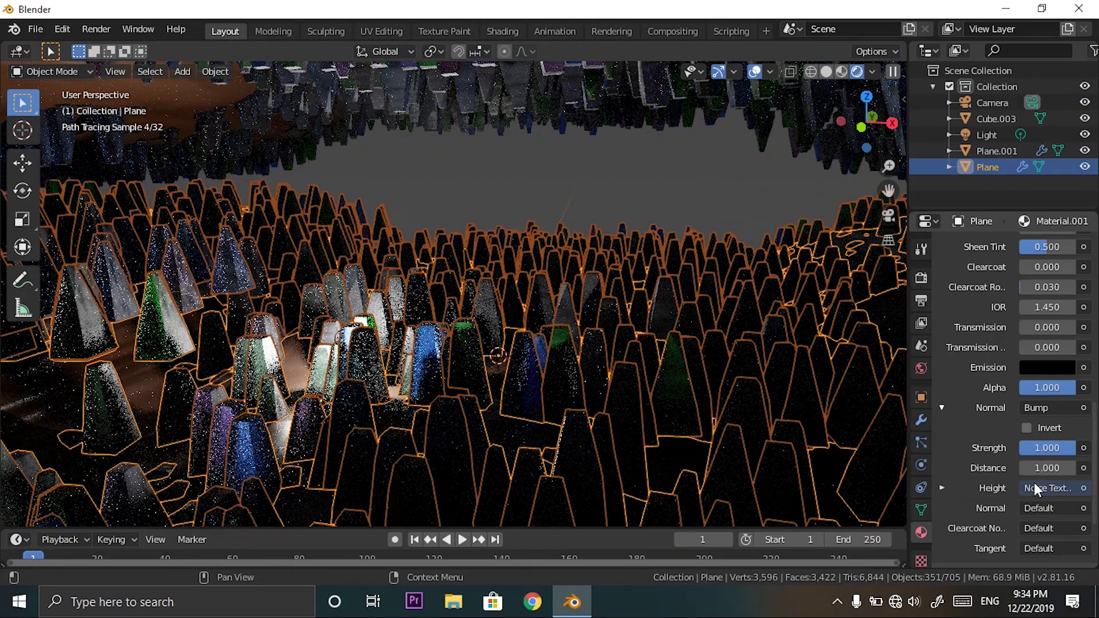
pyautogui.scroll(4, 951, 337)
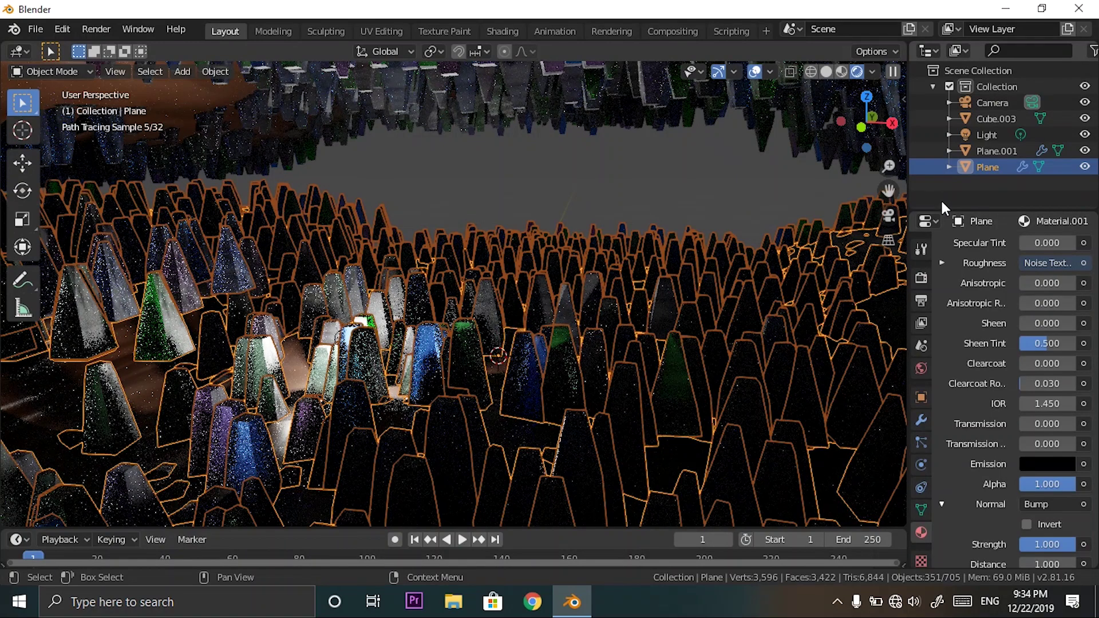
pyautogui.click(940, 262)
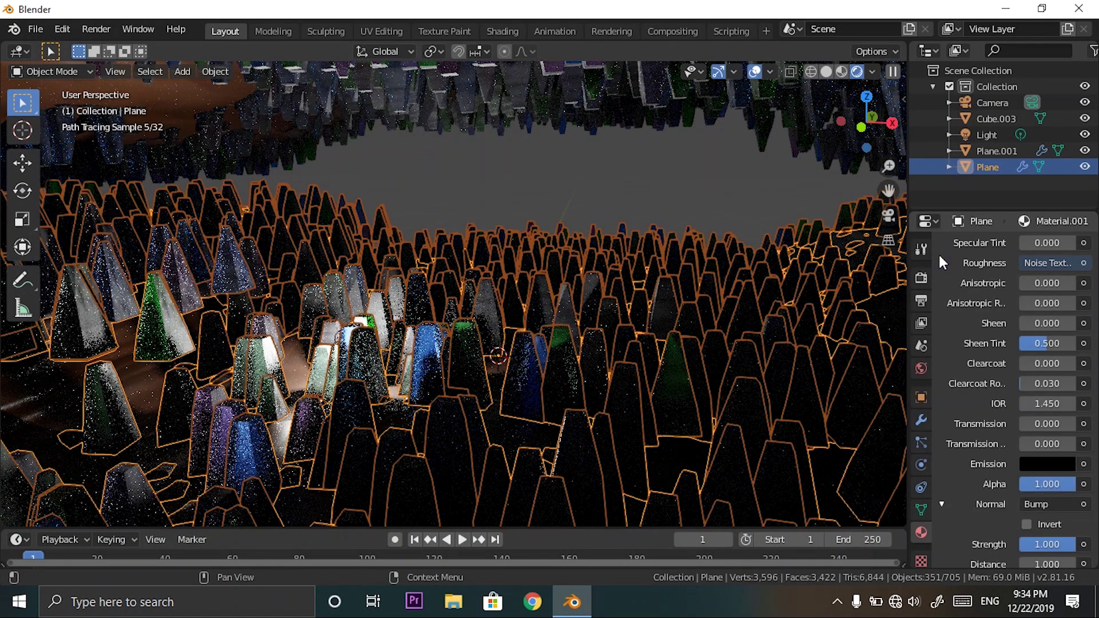
pyautogui.click(941, 263)
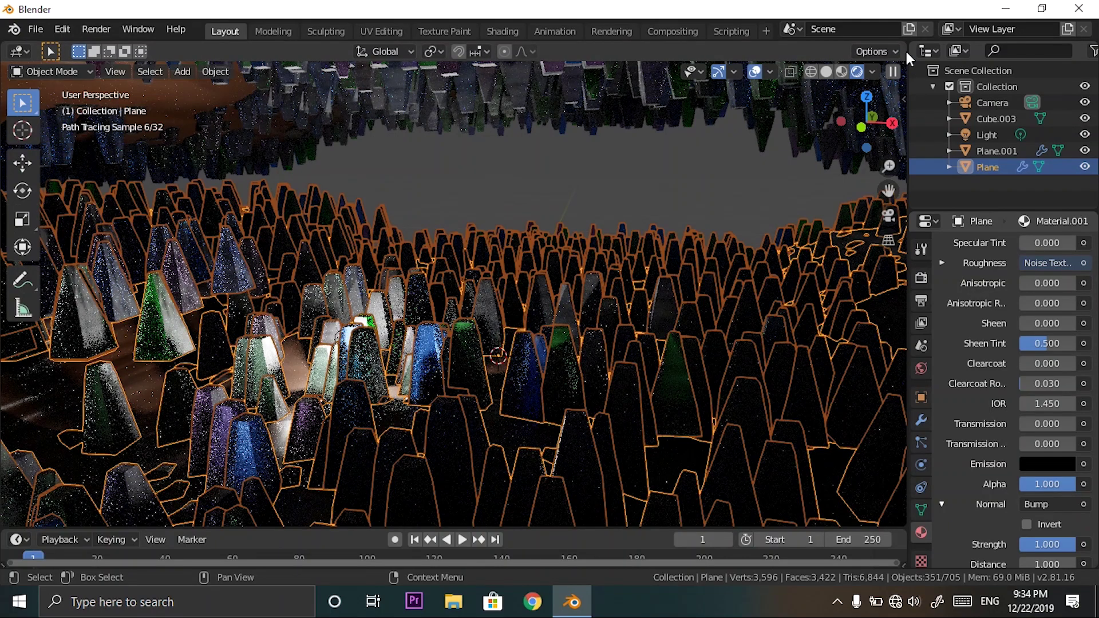
# Split the 3D viewport vertically and turn the new area into a Shader Editor for the terrain material.
pyautogui.moveTo(905, 40); pyautogui.dragTo(488, 61)
pyautogui.click(544, 73)
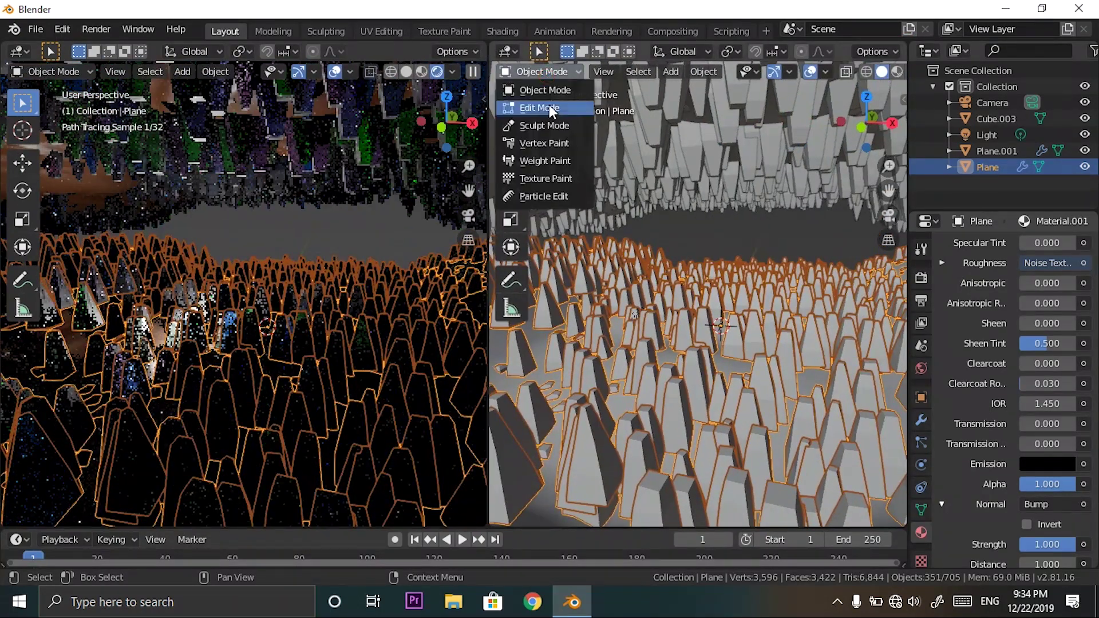
pyautogui.click(508, 52)
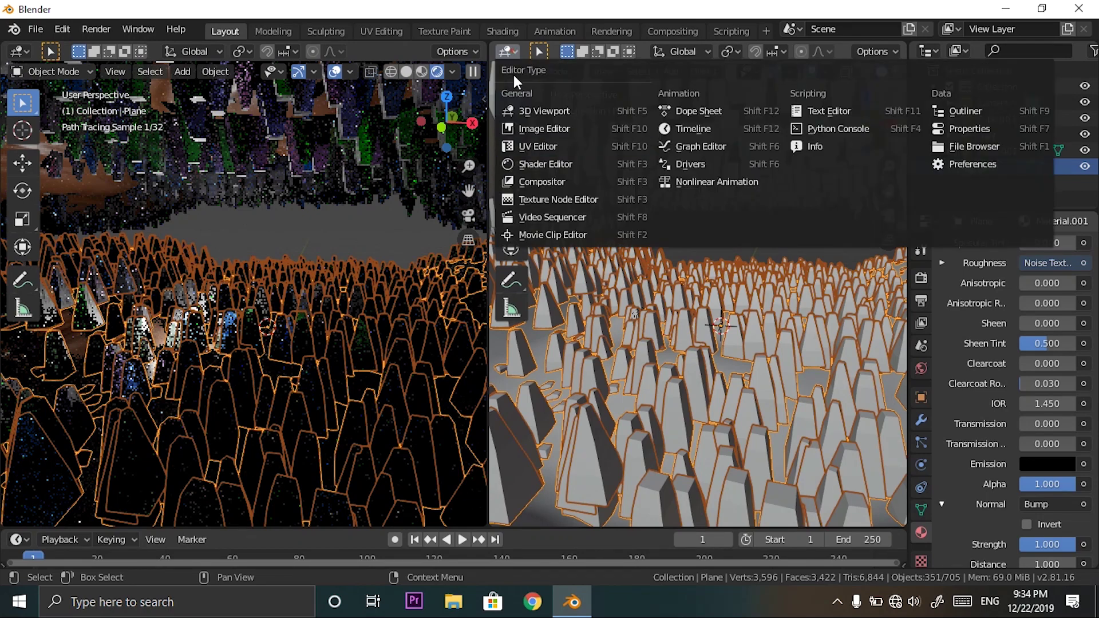
pyautogui.click(541, 147)
pyautogui.scroll(6, 591, 248)
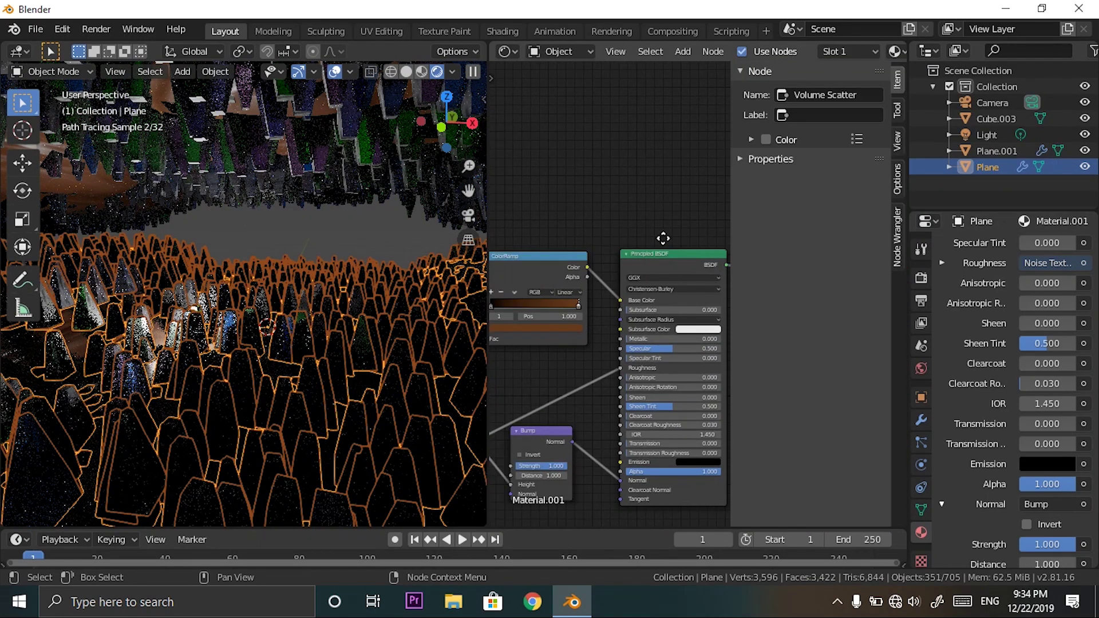
# Set the terrain material's Noise Texture scale to 21.4 and detail to 16.
pyautogui.moveTo(662, 238); pyautogui.dragTo(714, 218, button='middle')
pyautogui.moveTo(586, 374); pyautogui.dragTo(638, 353, button='middle')
pyautogui.scroll(1, 632, 358)
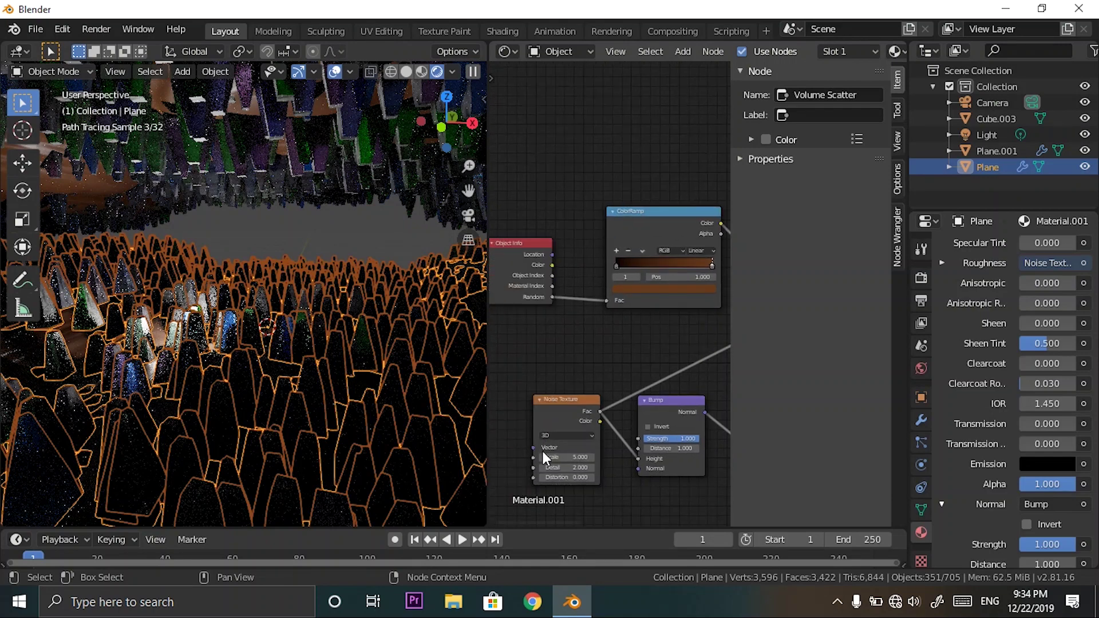
pyautogui.moveTo(551, 459)
pyautogui.mouseDown()
pyautogui.moveTo(582, 459)
pyautogui.moveTo(563, 458)
pyautogui.mouseUp()
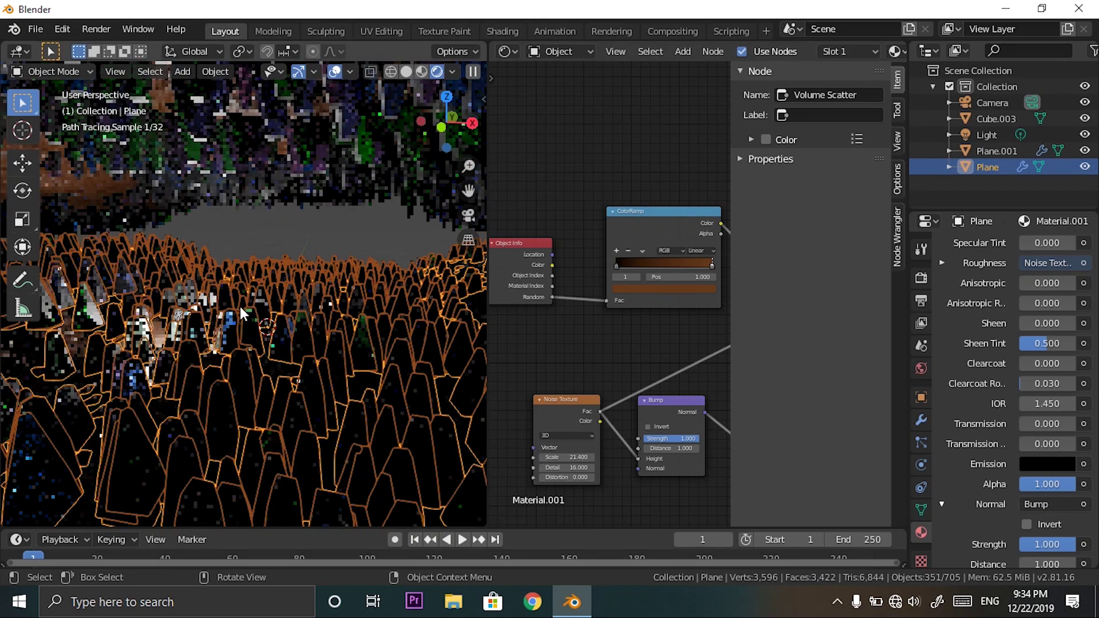
# Hide the Shader Editor's sidebar and merge the area back into a single 3D viewport.
pyautogui.scroll(-1, 241, 308)
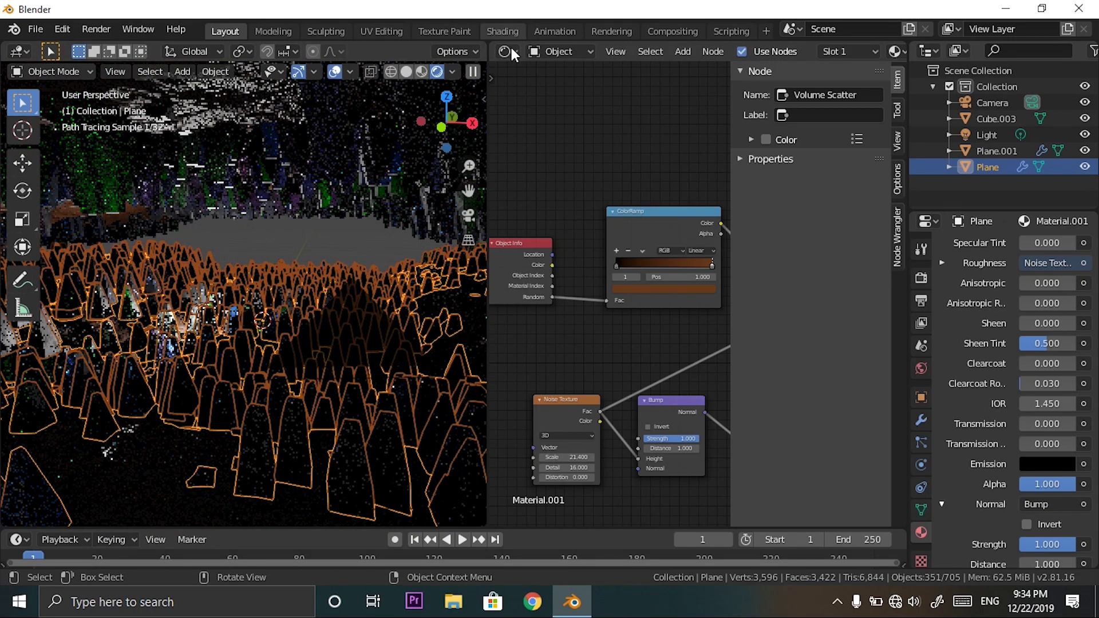
pyautogui.press('n')
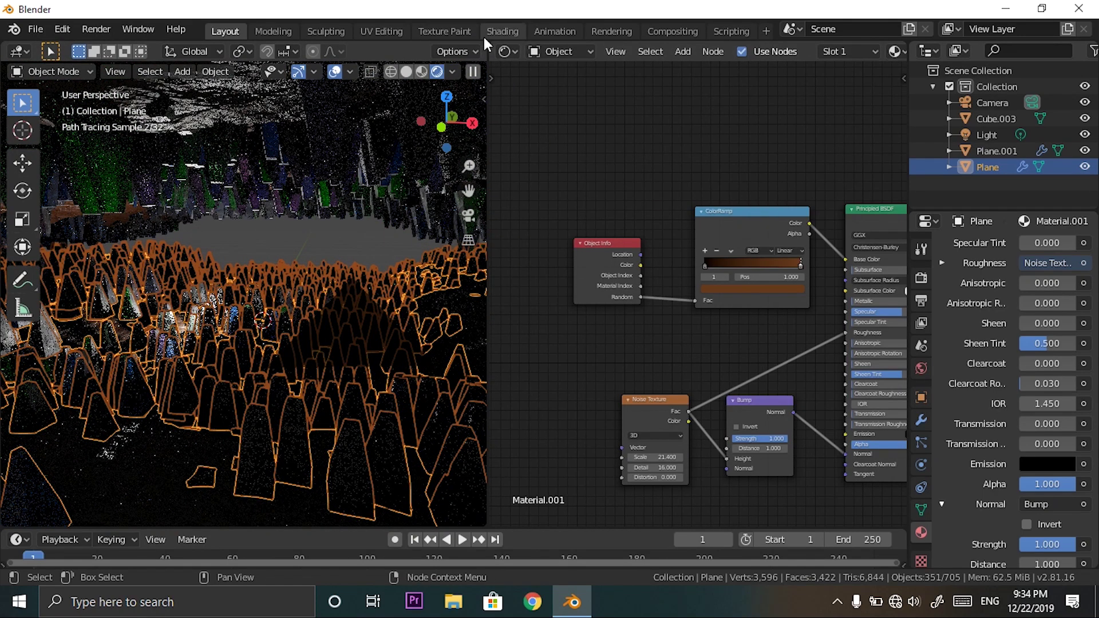
pyautogui.moveTo(495, 40); pyautogui.dragTo(444, 167)
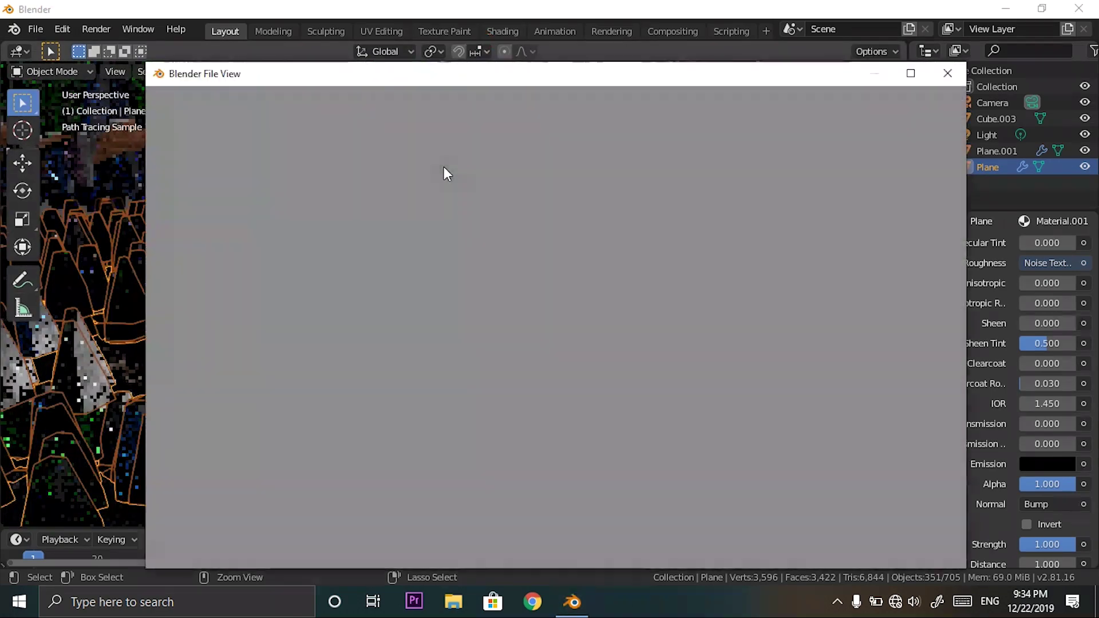
# Save the scene to the desktop as crystaallllasdad.blend.
pyautogui.hotkey('ctrl', 's')
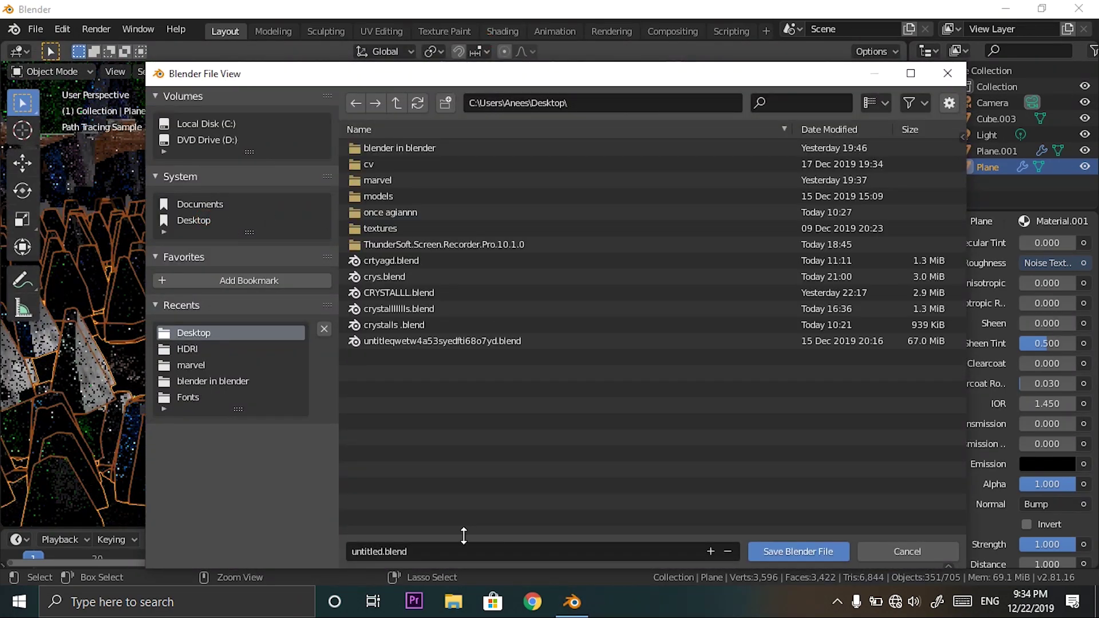
pyautogui.click(378, 551)
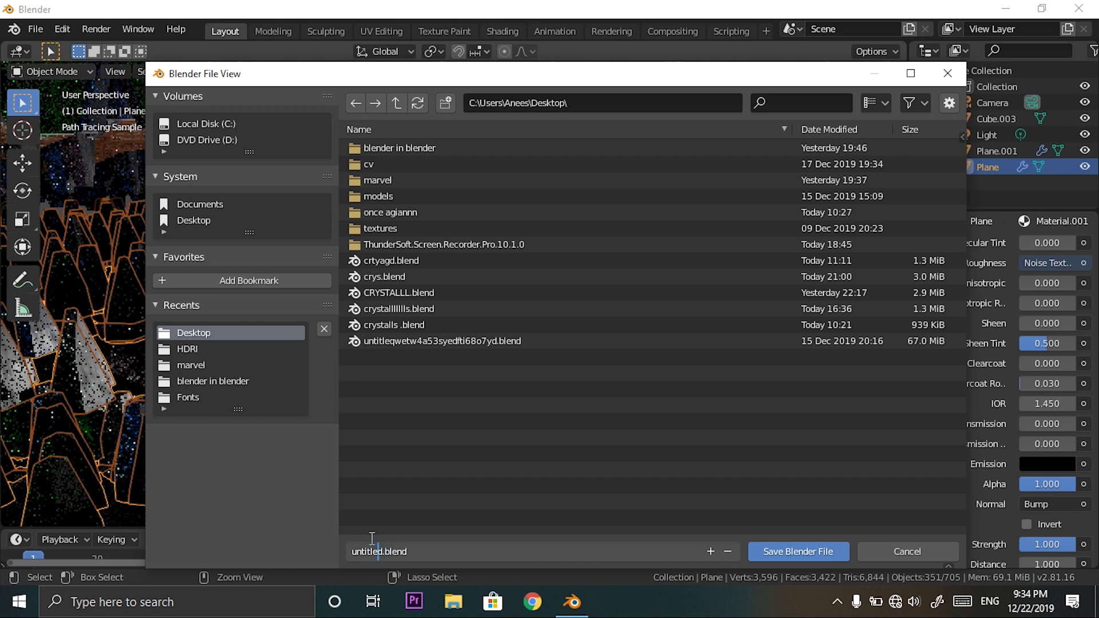
pyautogui.press('BackSpace')
pyautogui.press('BackSpace')
pyautogui.press('BackSpace')
pyautogui.press('BackSpace')
pyautogui.press('BackSpace')
pyautogui.press('BackSpace')
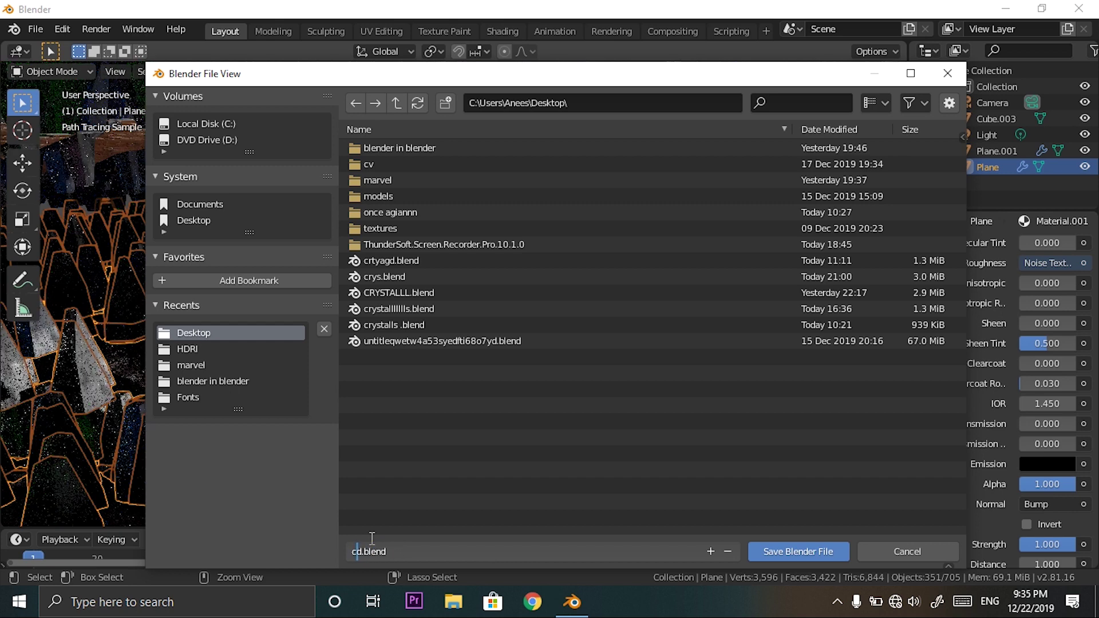
pyautogui.write('crystaallllаsda')
pyautogui.press('Return')
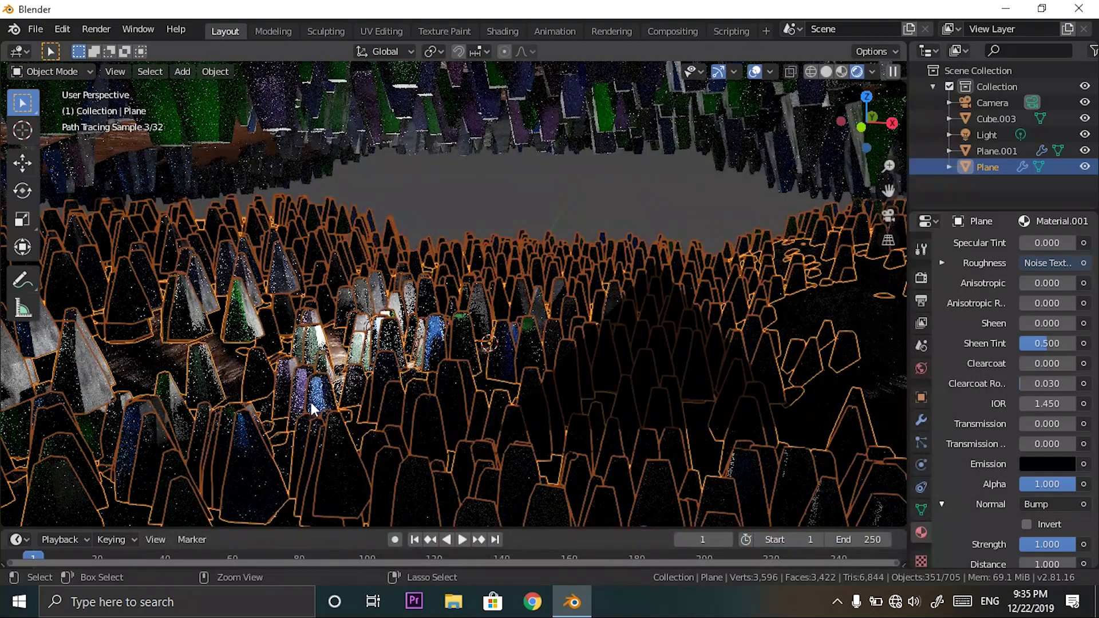
# Select the light among the rocks and set its color to a saturated blue with hue 0.557.
pyautogui.click(339, 373)
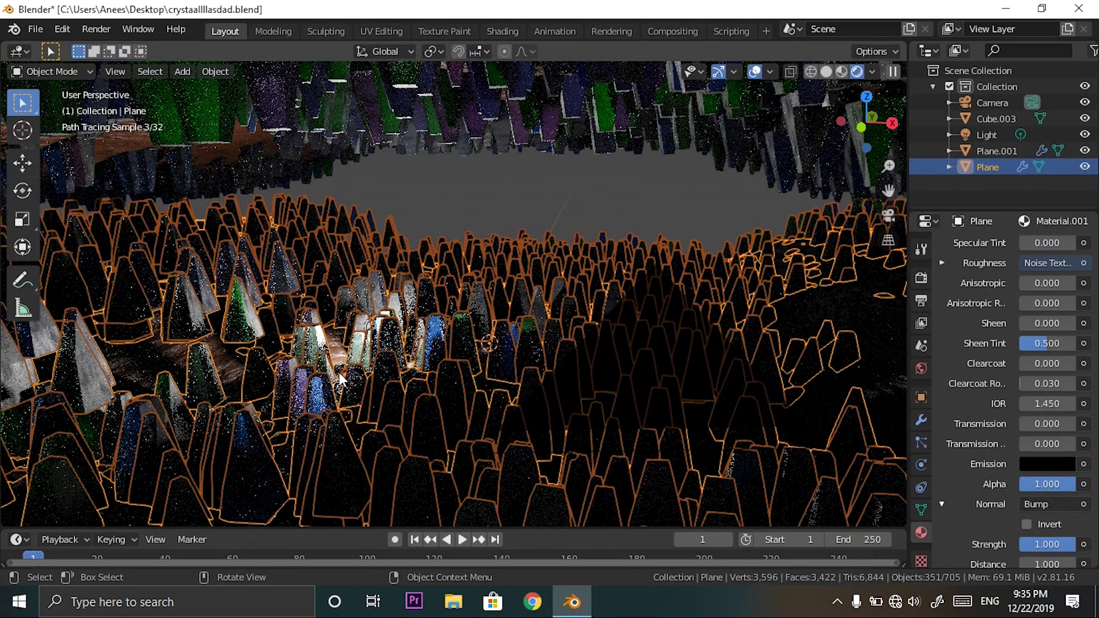
pyautogui.click(373, 326)
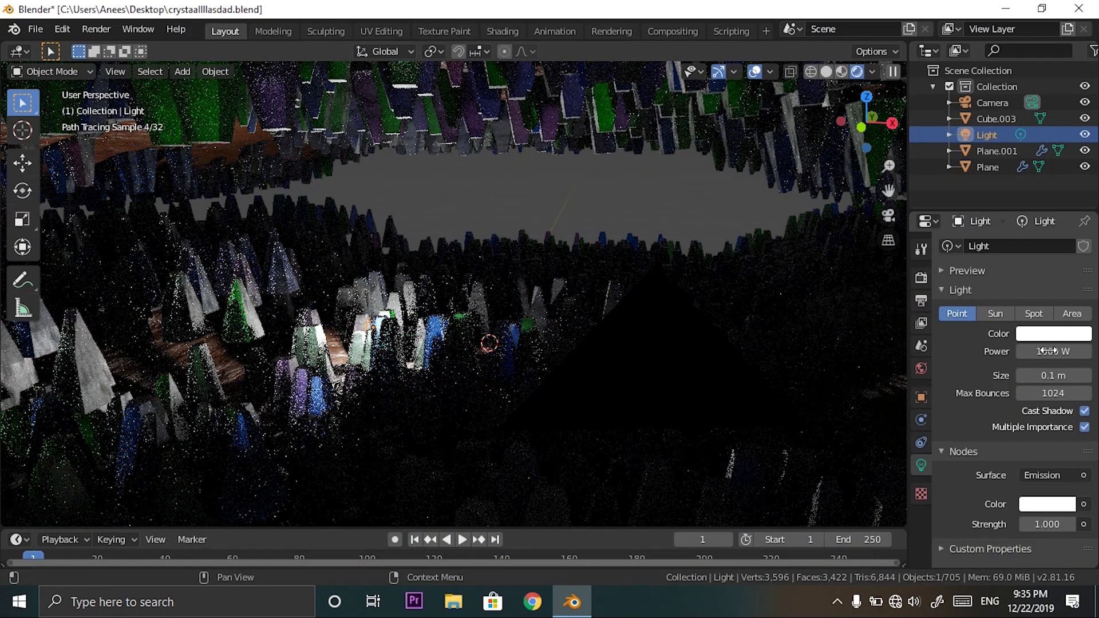
pyautogui.click(1052, 332)
pyautogui.click(1027, 121)
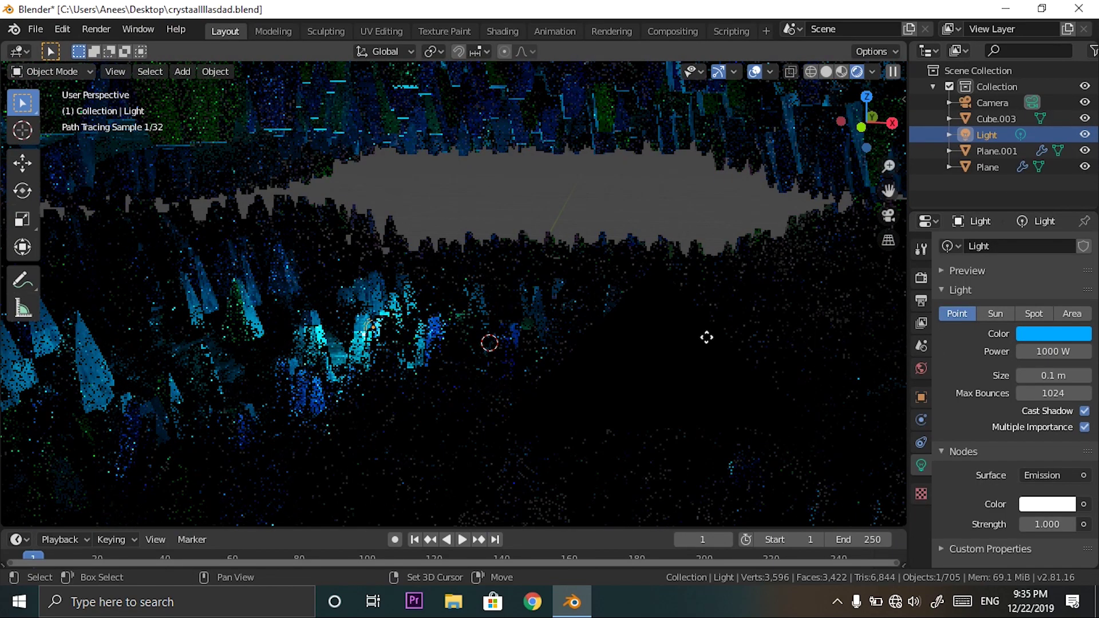
# Duplicate the blue light about 3.5 m away, mainly along X, and color the copy green.
pyautogui.hotkey('shift', 'd')
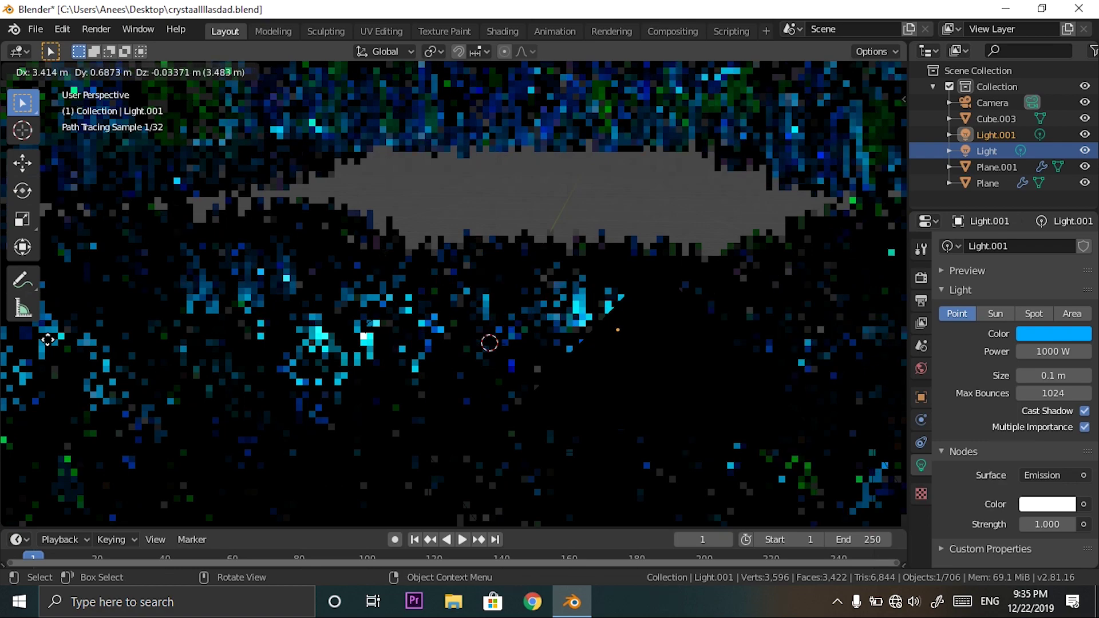
pyautogui.click(45, 337)
pyautogui.click(1047, 334)
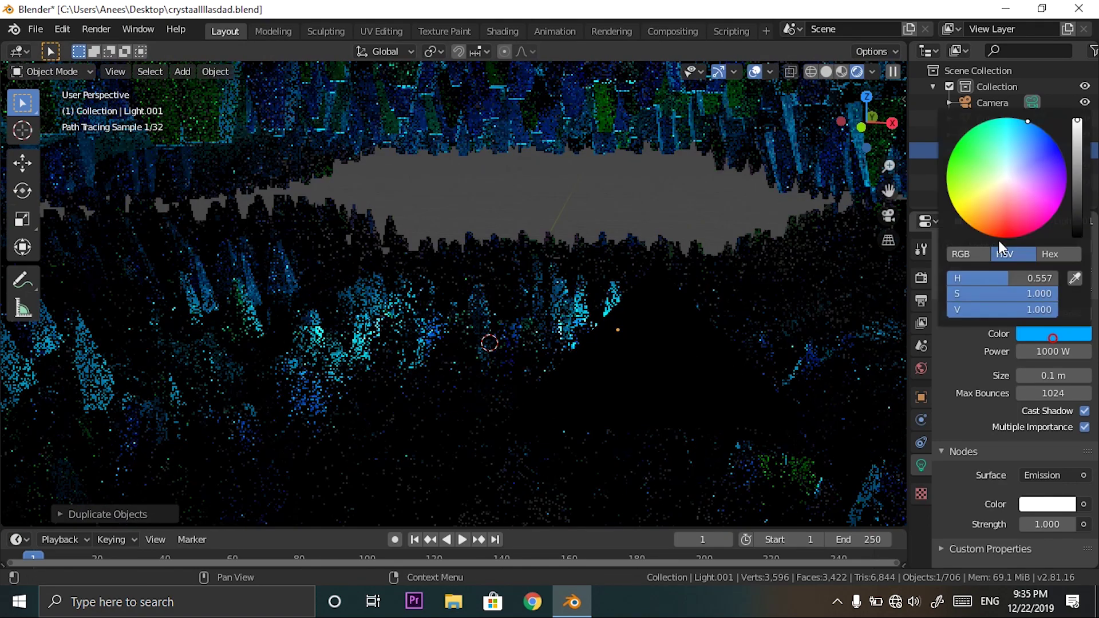
pyautogui.moveTo(979, 146); pyautogui.dragTo(962, 136)
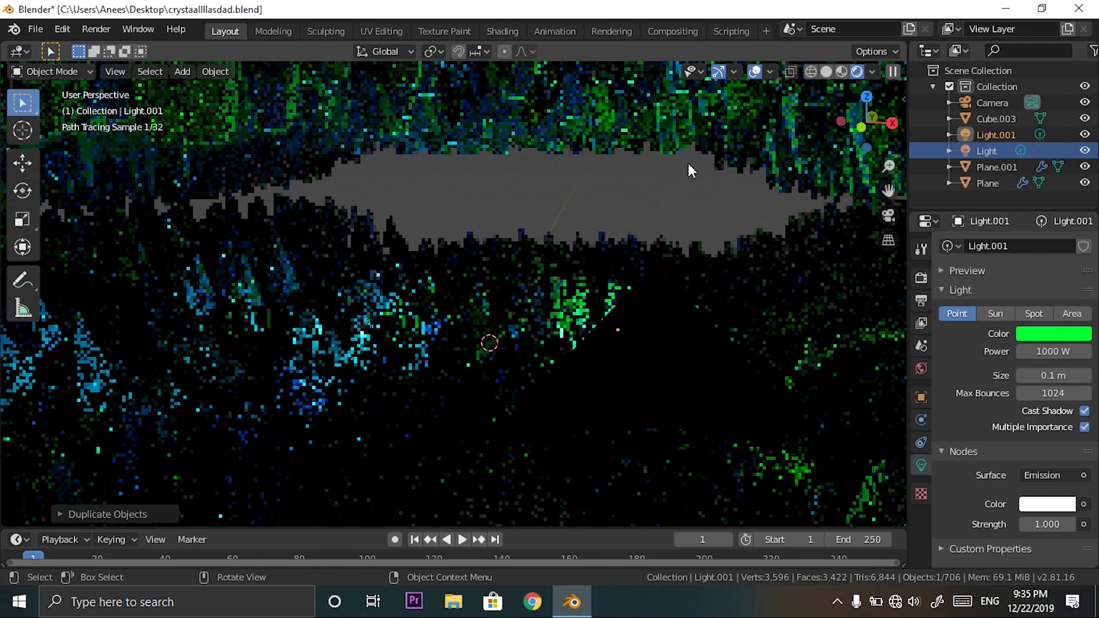
# Switch to the camera view and lower the green light about 0.19 m along Z.
pyautogui.press('`')
pyautogui.click(579, 303)
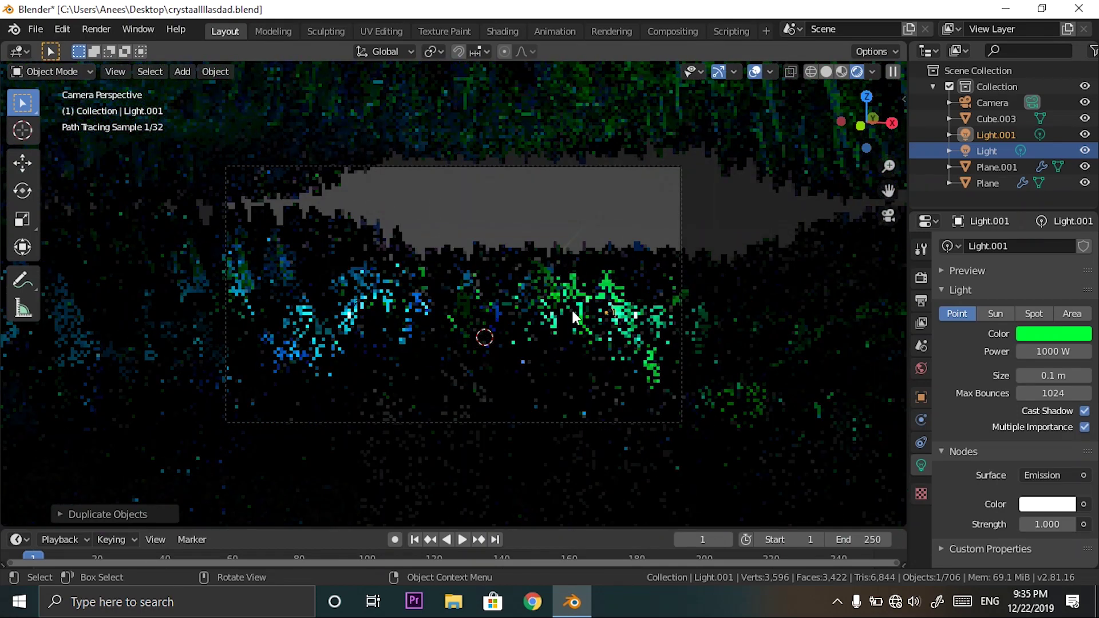
pyautogui.press('z')
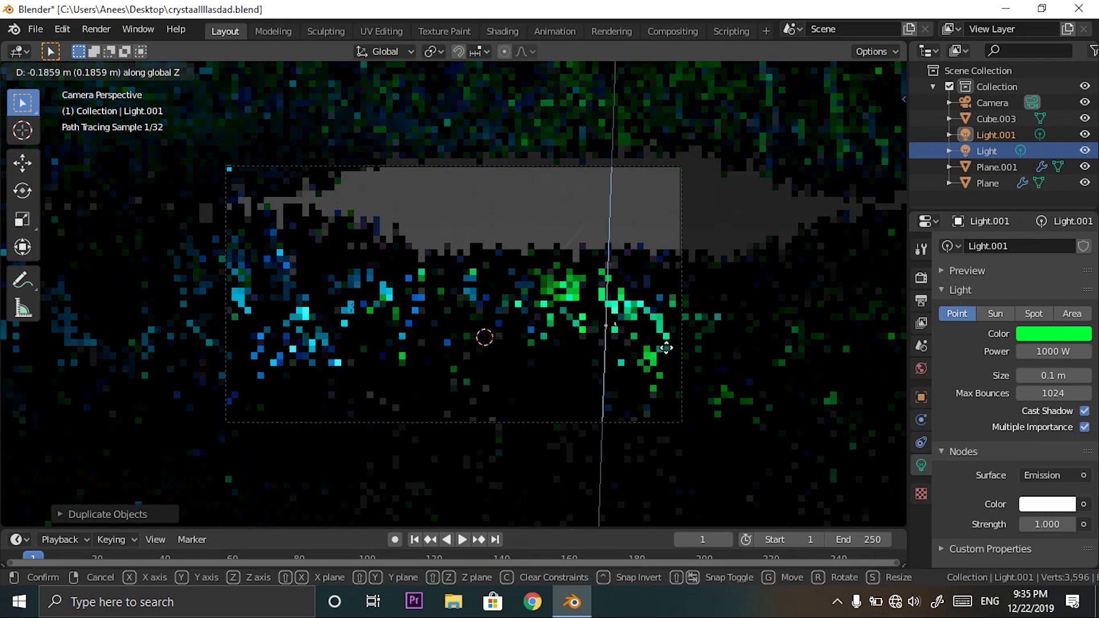
pyautogui.click(665, 345)
# Duplicate the green light about 1.7 m upward near the ceiling, and duplicate that copy again farther away in the negative X direction.
pyautogui.hotkey('shift', 'd')
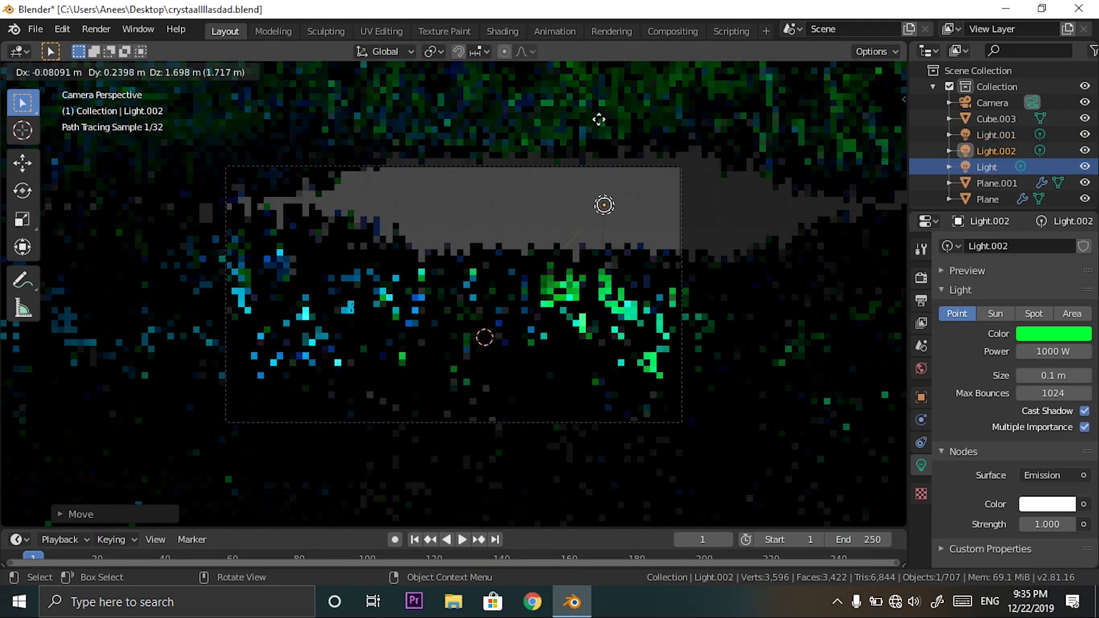
pyautogui.click(621, 143)
pyautogui.hotkey('shift', 'd')
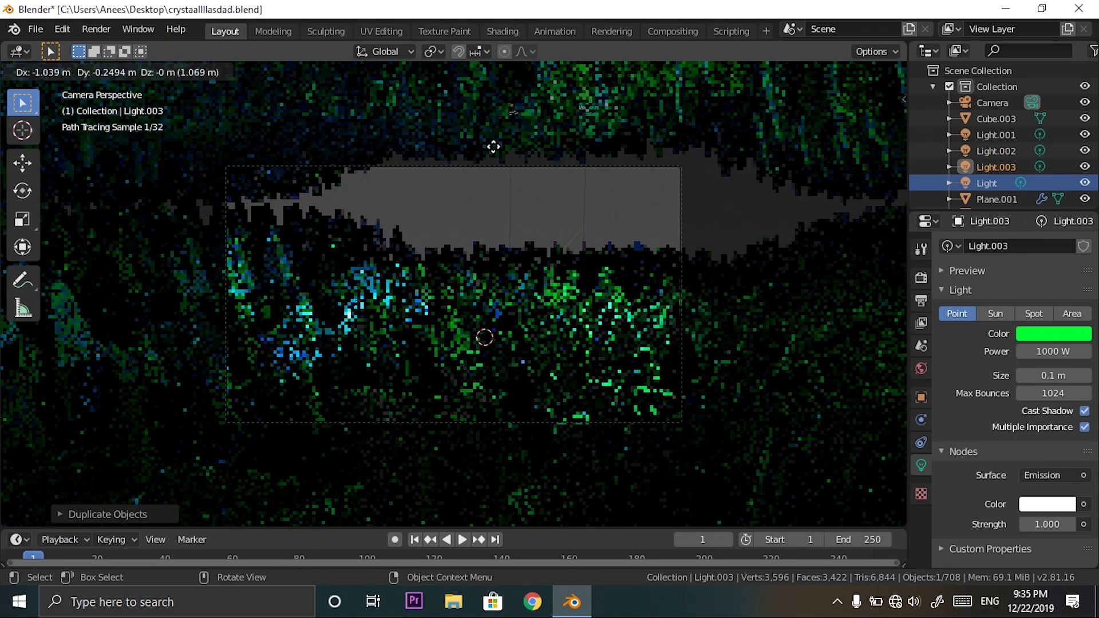
pyautogui.click(392, 147)
# Color the newest light copy near the ceiling a saturated blue.
pyautogui.click(1045, 335)
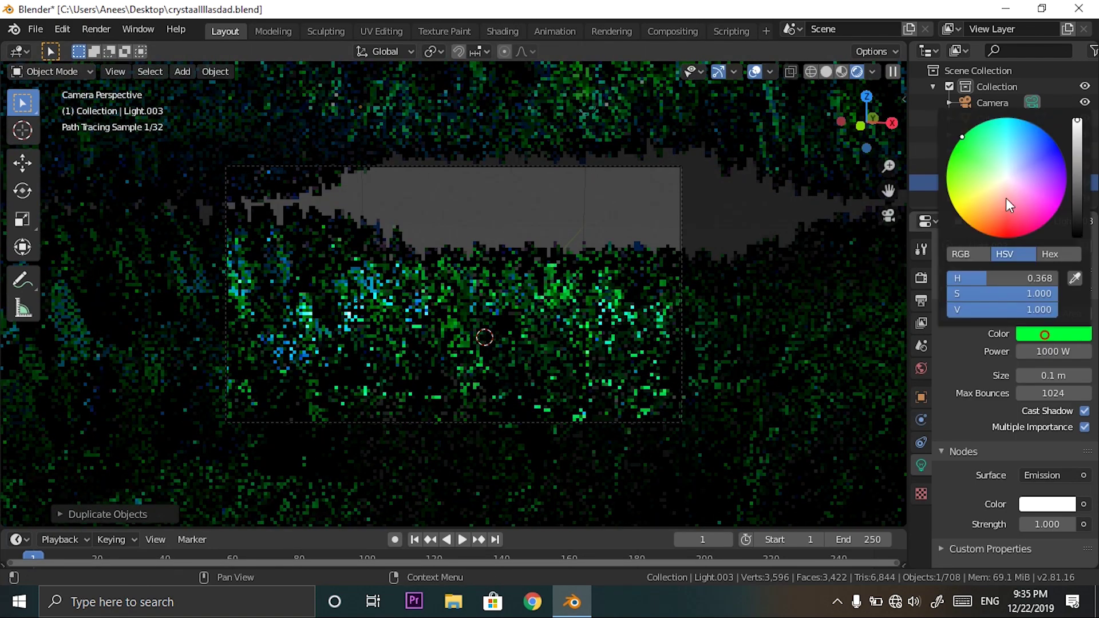
pyautogui.moveTo(1004, 198); pyautogui.dragTo(1053, 138)
pyautogui.scroll(2, 641, 286)
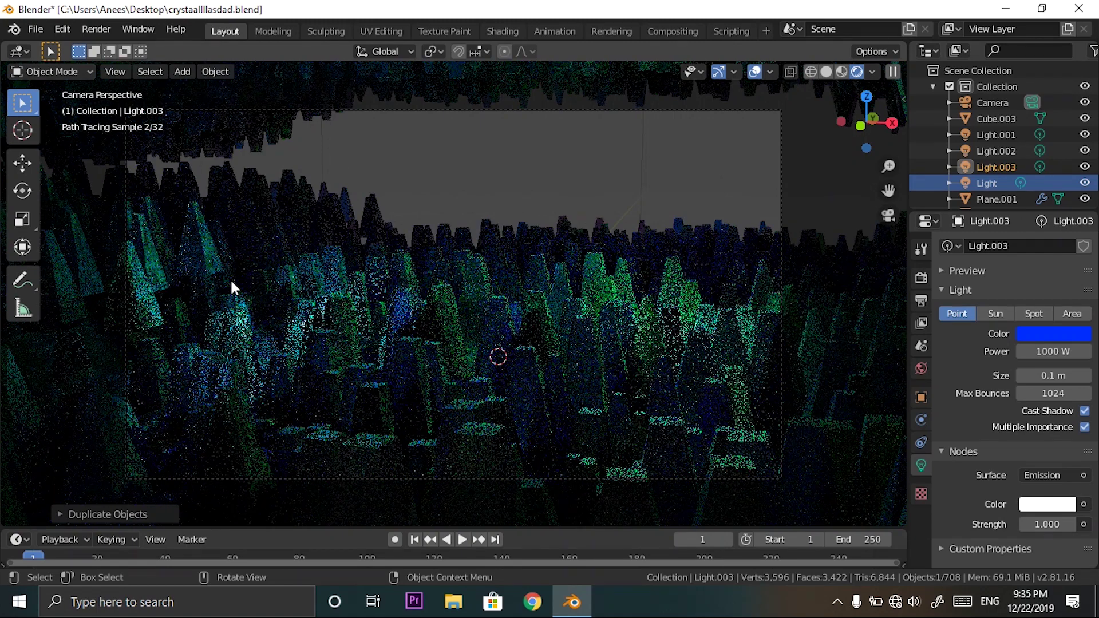
# Duplicate the blue light toward positive X near the ceiling and color the copy light pink.
pyautogui.scroll(-4, 236, 278)
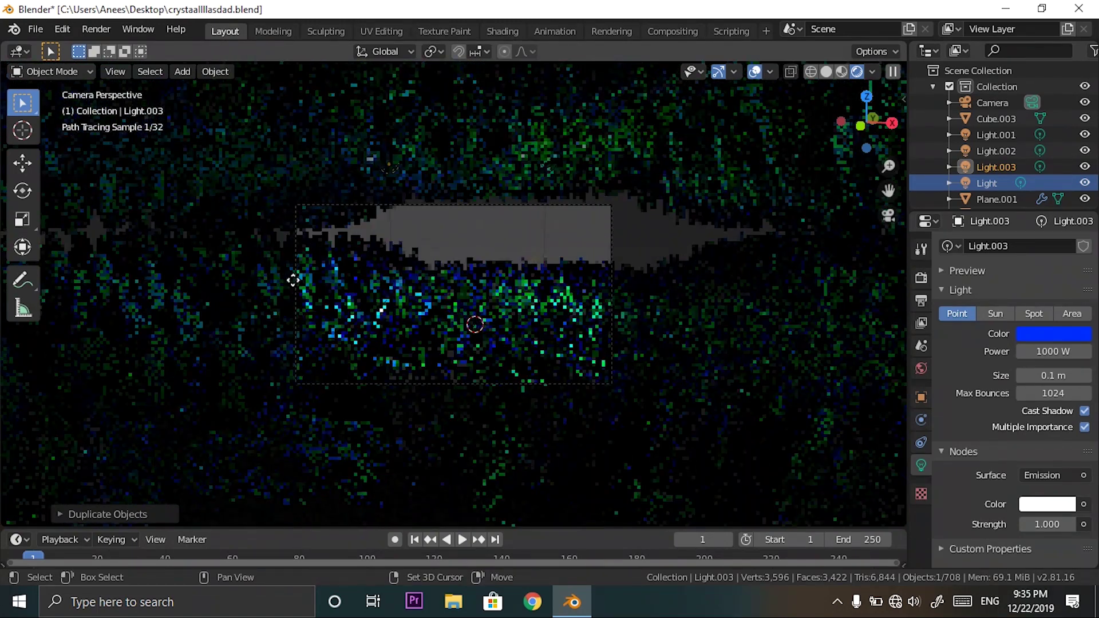
pyautogui.hotkey('shift', 'd')
pyautogui.click(411, 275)
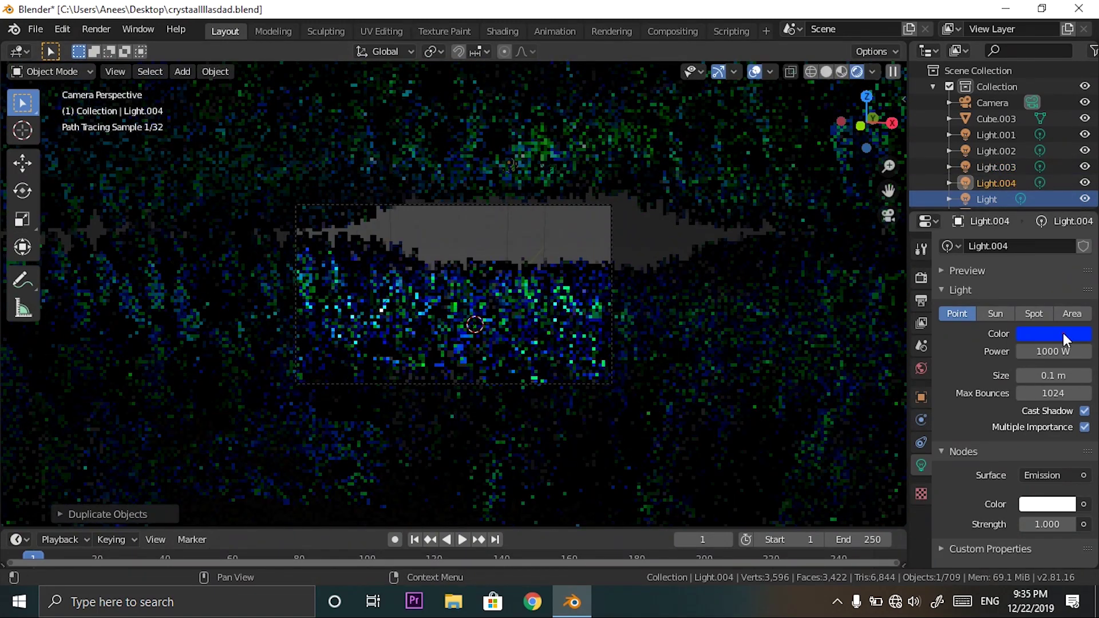
pyautogui.click(1062, 333)
pyautogui.click(1031, 191)
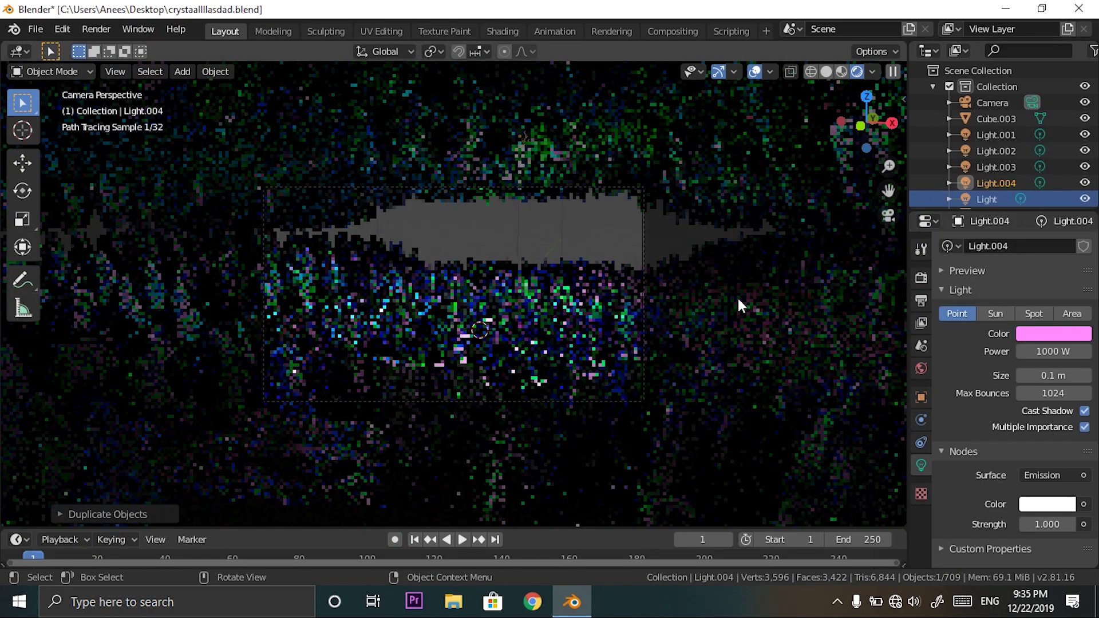
pyautogui.scroll(3, 737, 297)
pyautogui.scroll(1, 737, 297)
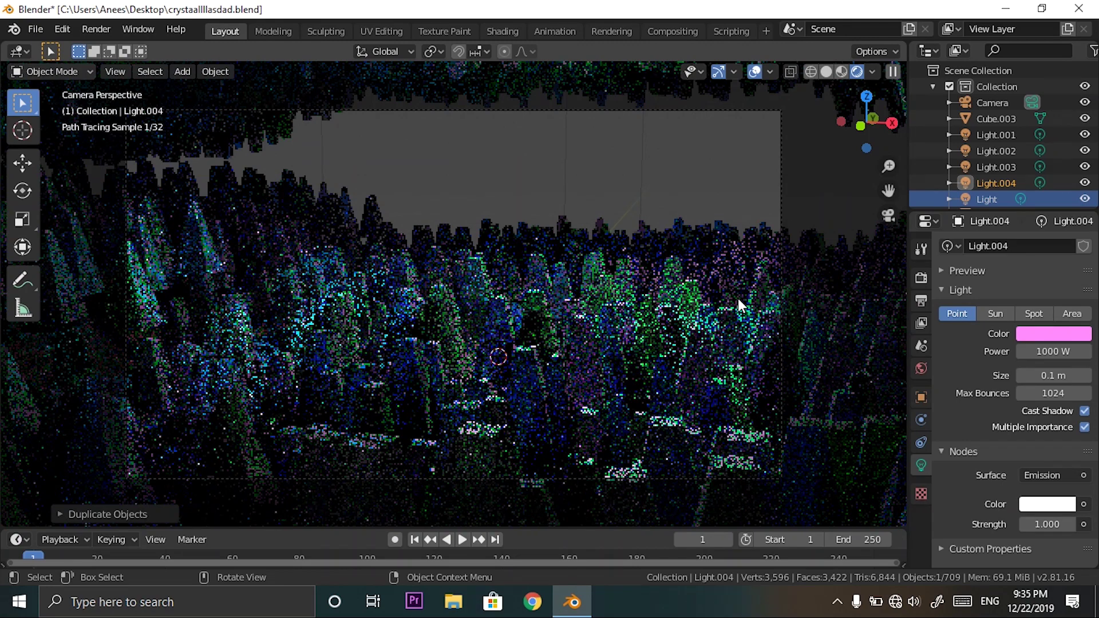
# Set the camera's focal length to 31 mm and save the scene.
pyautogui.hotkey('ctrl', 's')
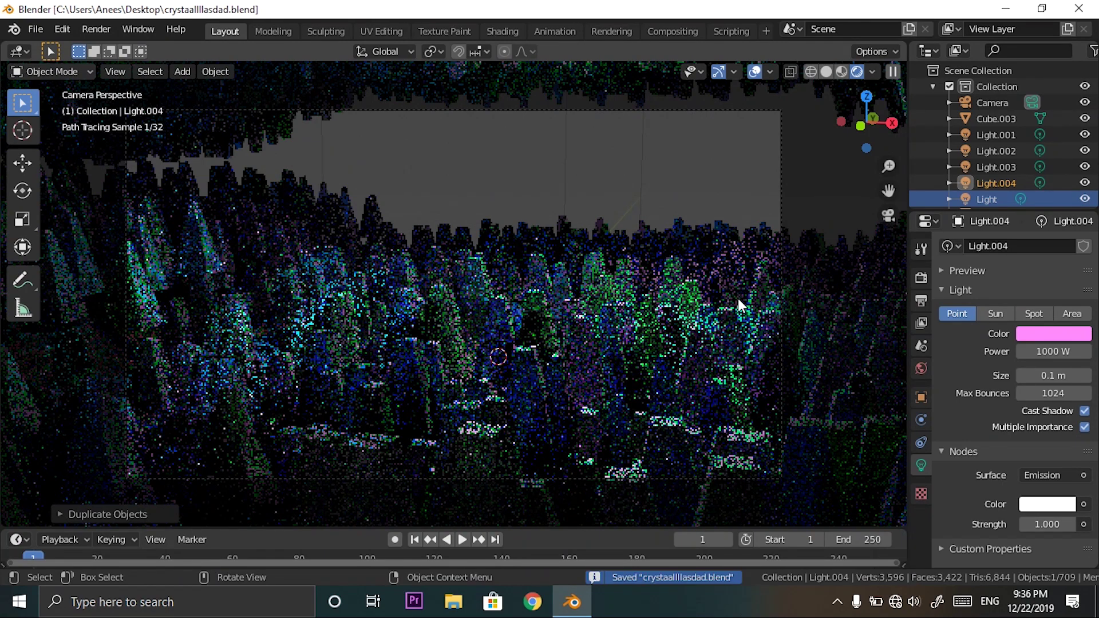
pyautogui.click(782, 293)
pyautogui.moveTo(1049, 323); pyautogui.dragTo(1008, 323)
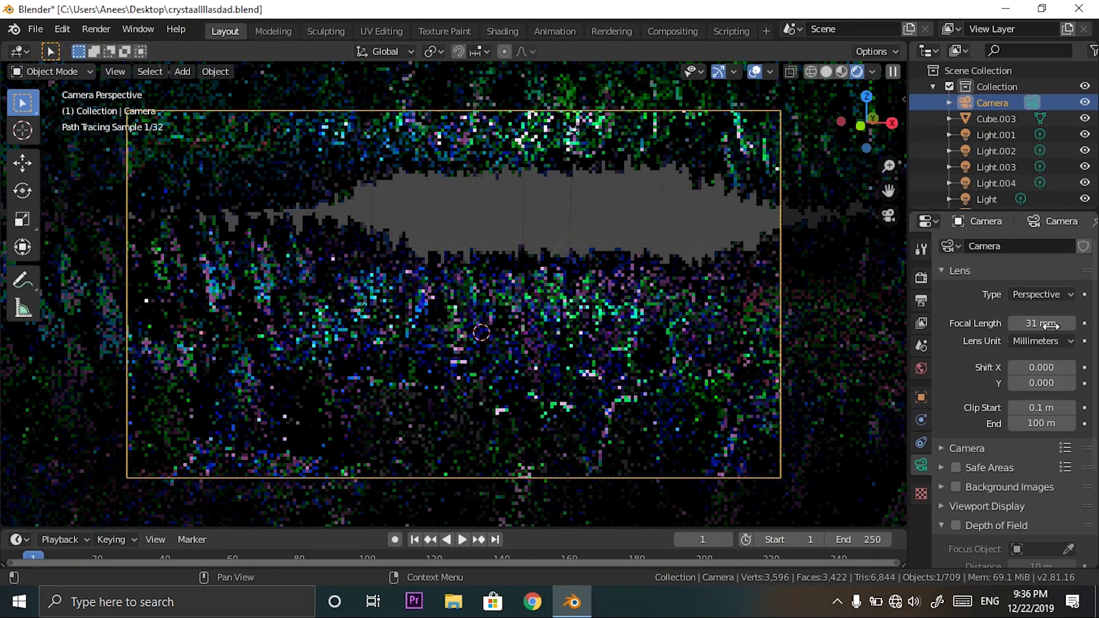
pyautogui.click(621, 215)
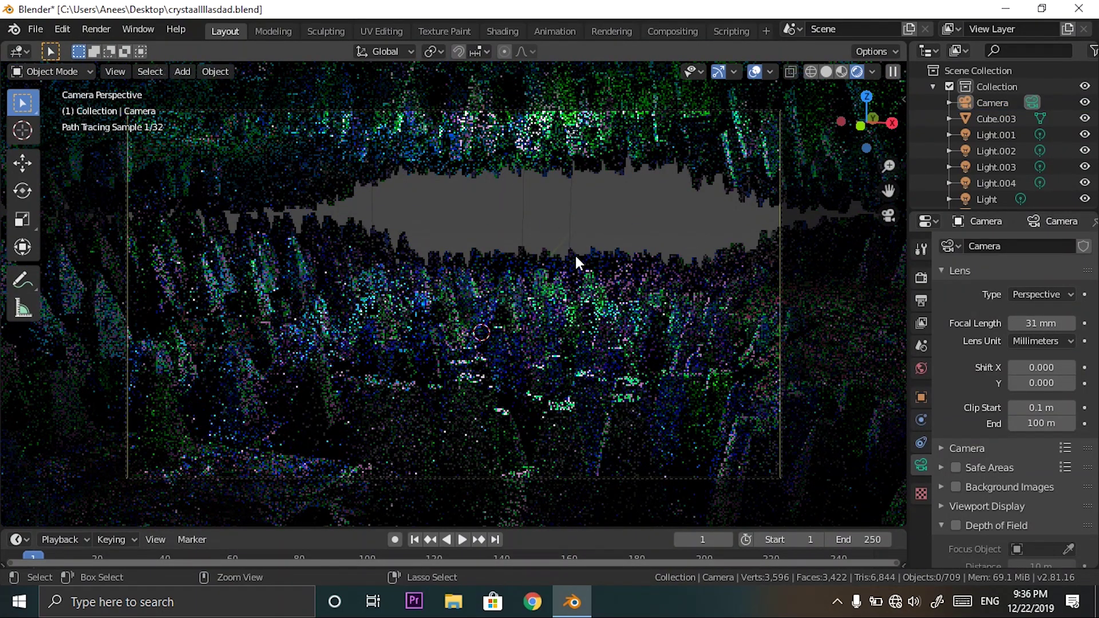
pyautogui.hotkey('ctrl', 's')
# Leave the camera view, add a cube at the cave's center and switch the viewport to solid shading.
pyautogui.moveTo(579, 252); pyautogui.dragTo(571, 269, button='middle')
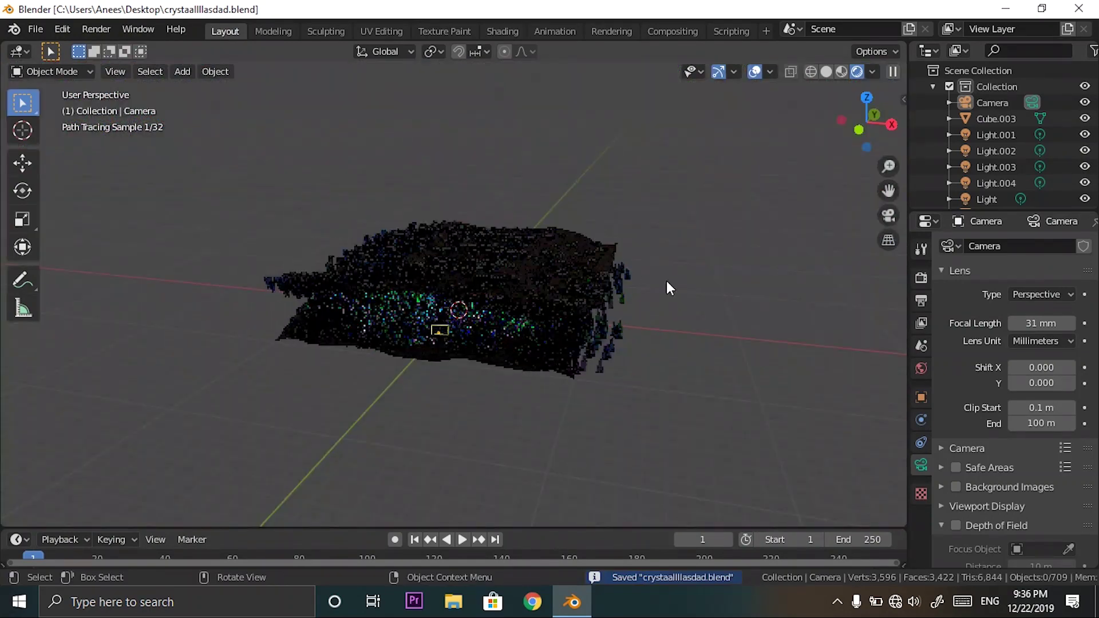
pyautogui.hotkey('shift', 'a')
pyautogui.moveTo(731, 271)
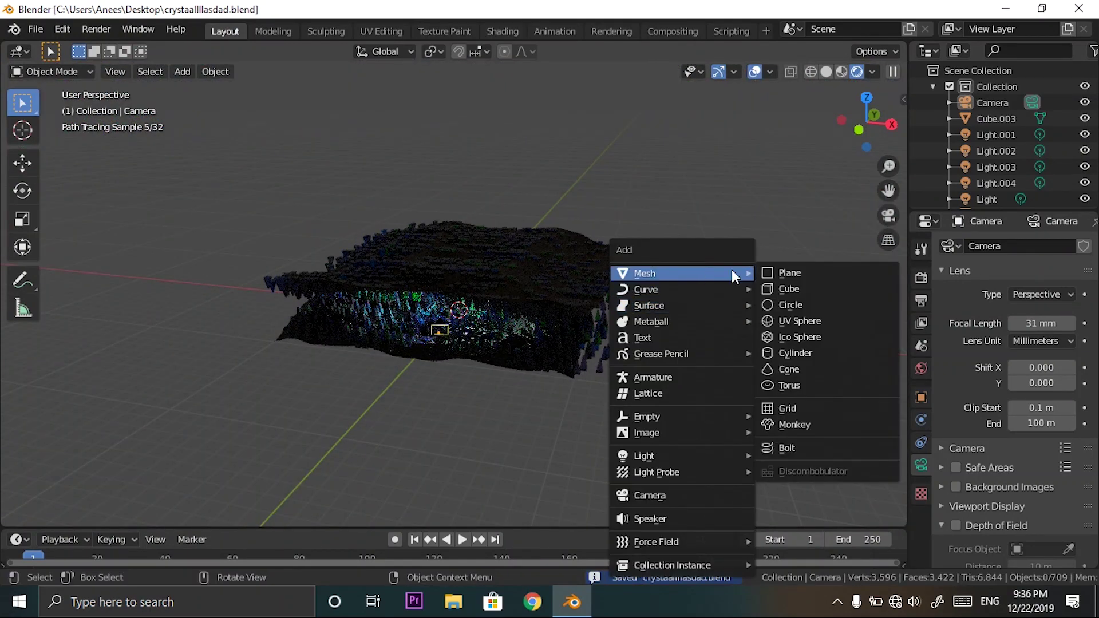
pyautogui.click(782, 286)
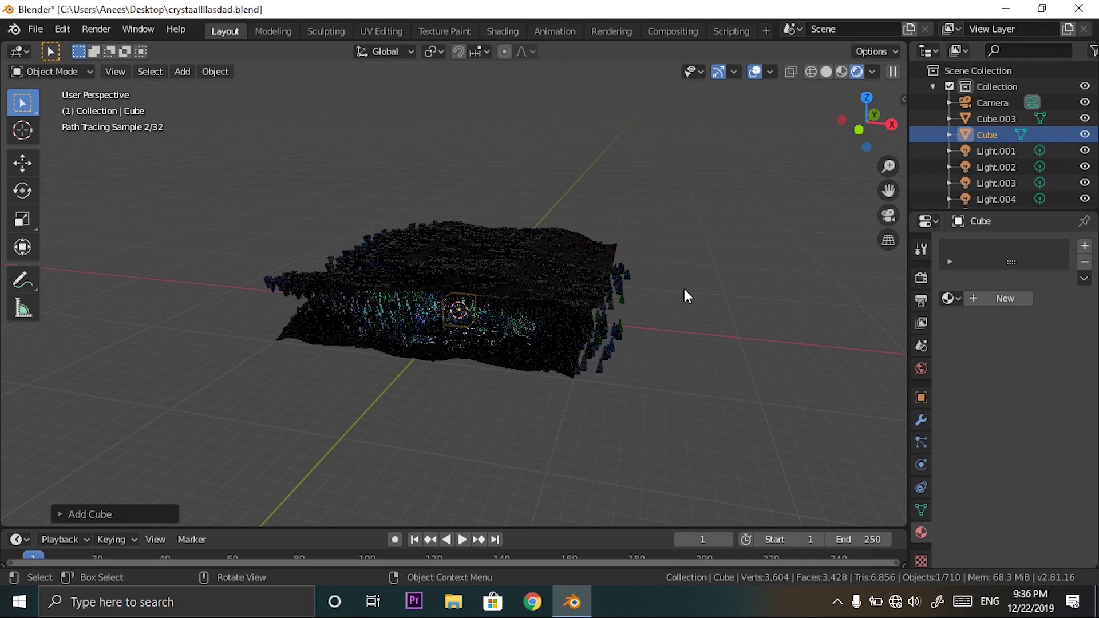
pyautogui.press('z')
pyautogui.click(778, 287)
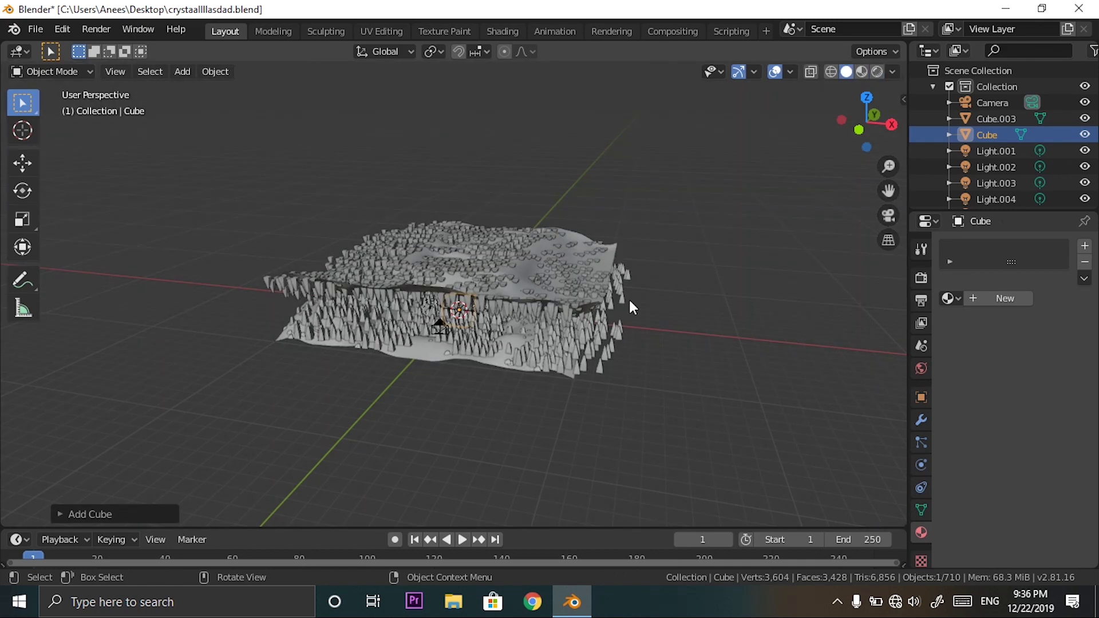
# Scale the cube by 10 and flatten it along Z so it still encloses the whole cave.
pyautogui.write('s20')
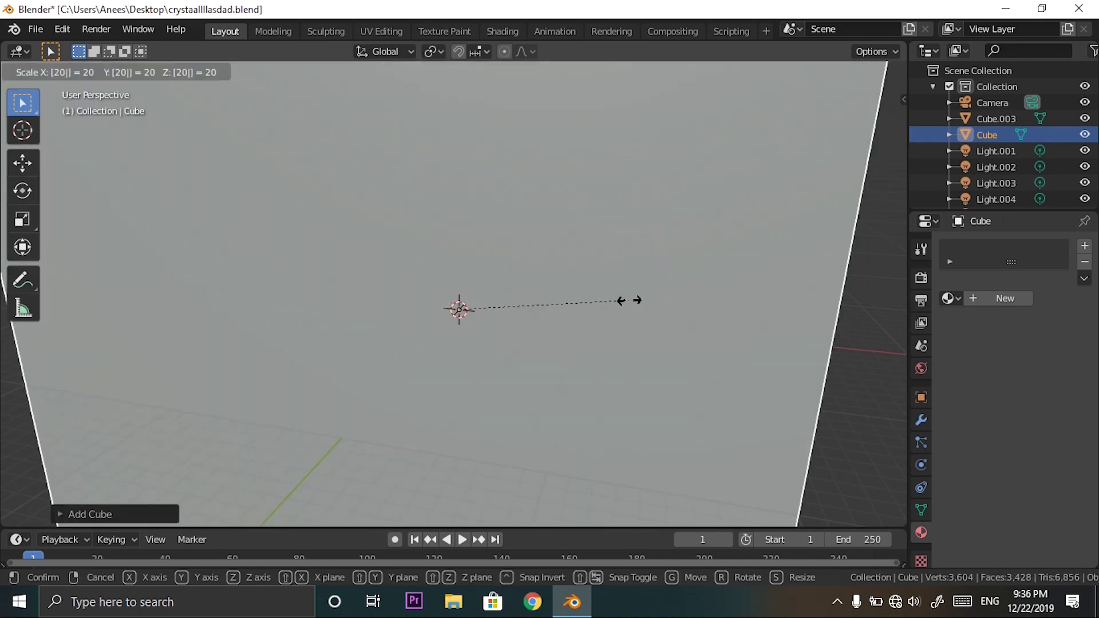
pyautogui.press('BackSpace')
pyautogui.press('BackSpace')
pyautogui.press('BackSpace')
pyautogui.write('10')
pyautogui.click(630, 300)
pyautogui.press('s')
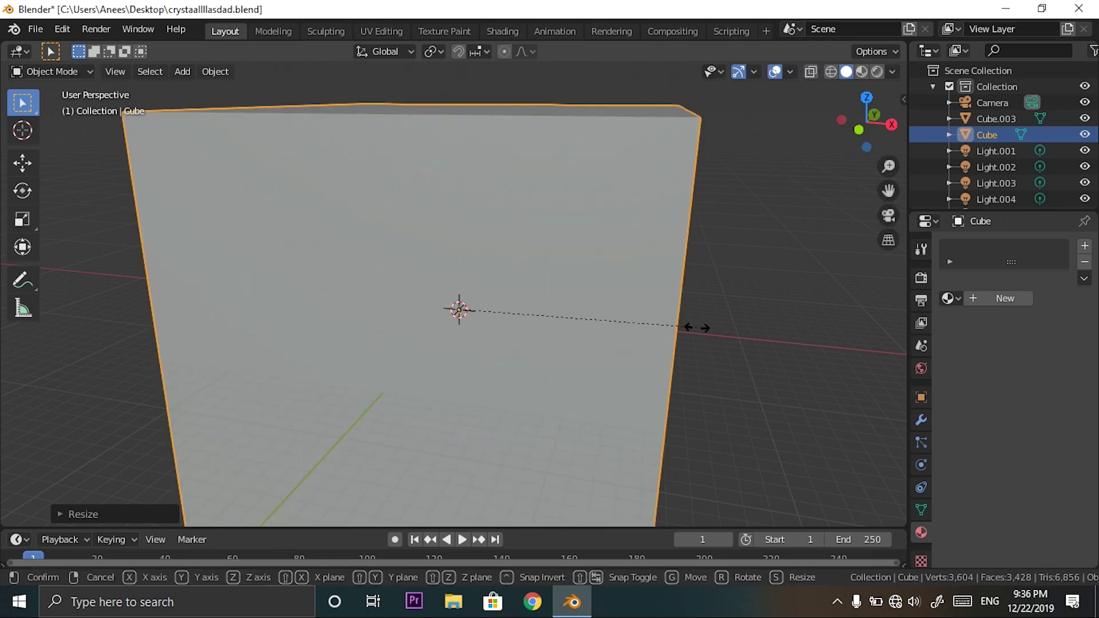
pyautogui.press('z')
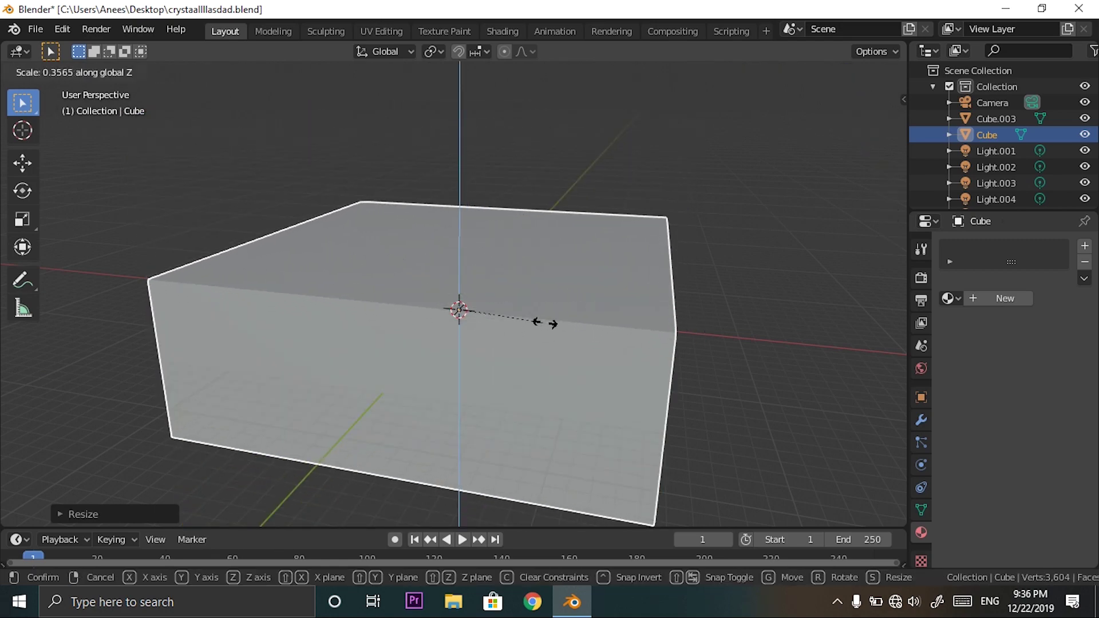
pyautogui.click(577, 323)
# Return to the camera view and give the cube a new material with its surface shader removed.
pyautogui.press('`')
pyautogui.click(548, 362)
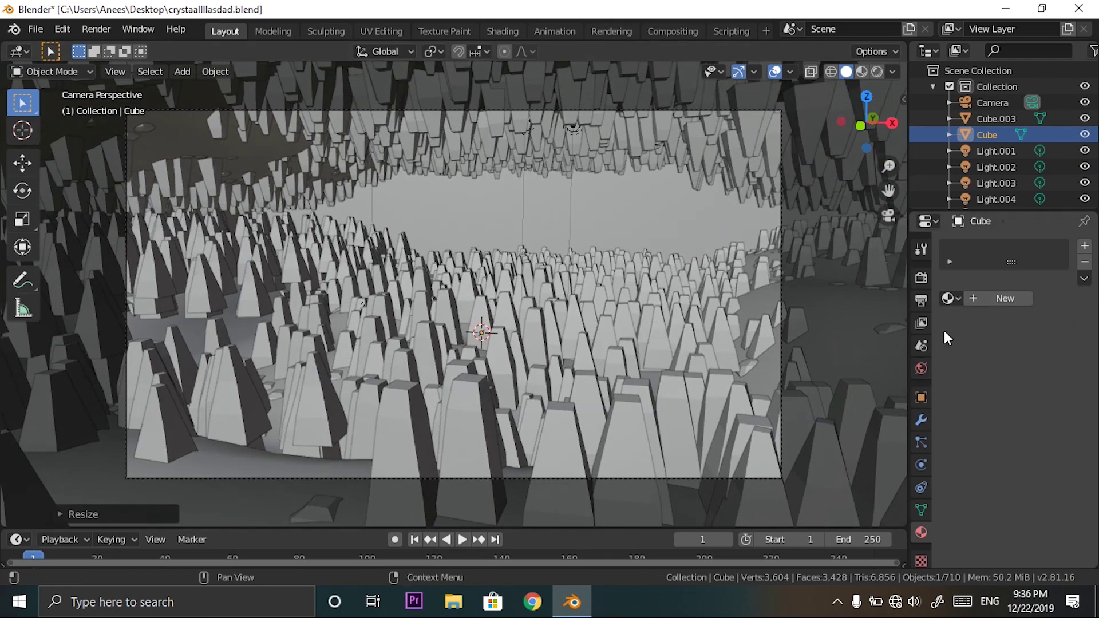
pyautogui.click(999, 298)
pyautogui.scroll(-1, 1012, 376)
pyautogui.scroll(-4, 1019, 343)
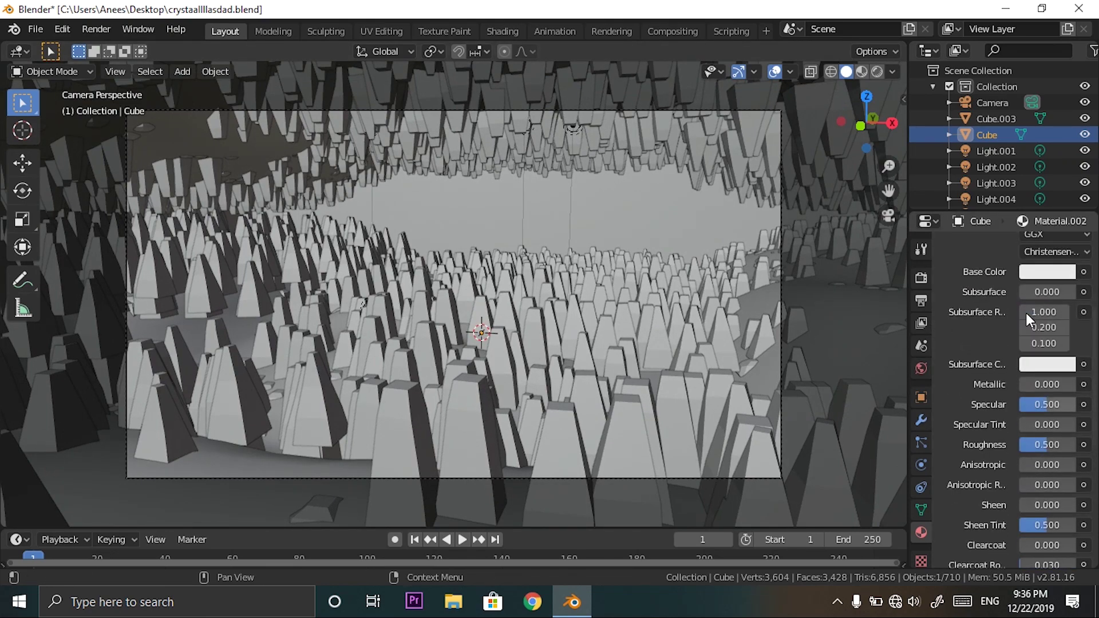
pyautogui.scroll(3, 1039, 298)
pyautogui.click(1040, 301)
pyautogui.click(1047, 351)
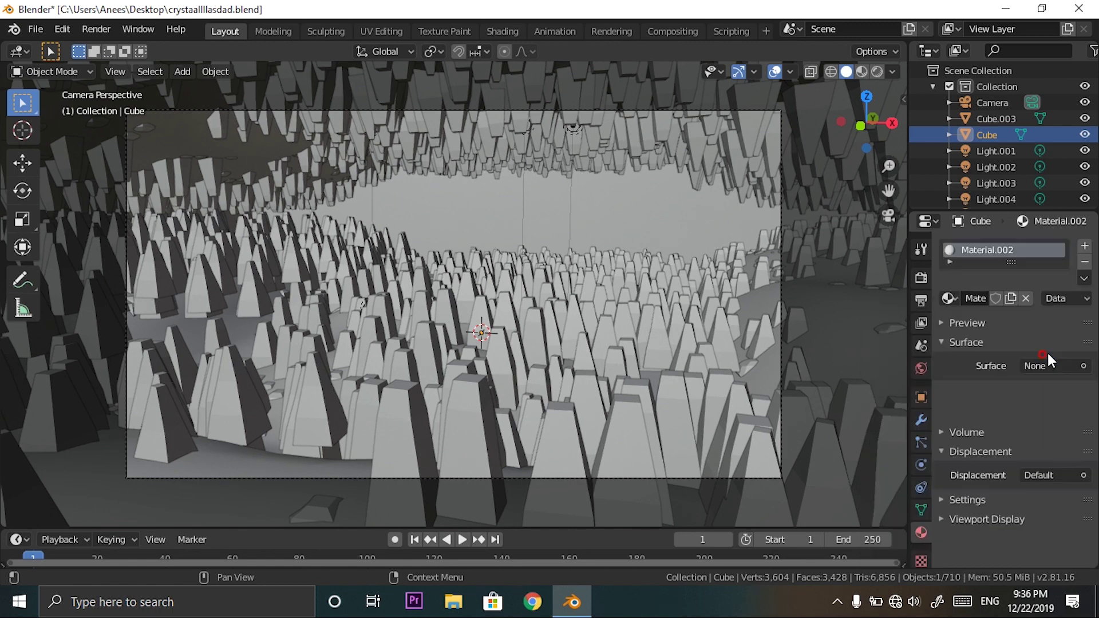
# Assign a Volume Scatter shader to the cube material's volume.
pyautogui.click(966, 390)
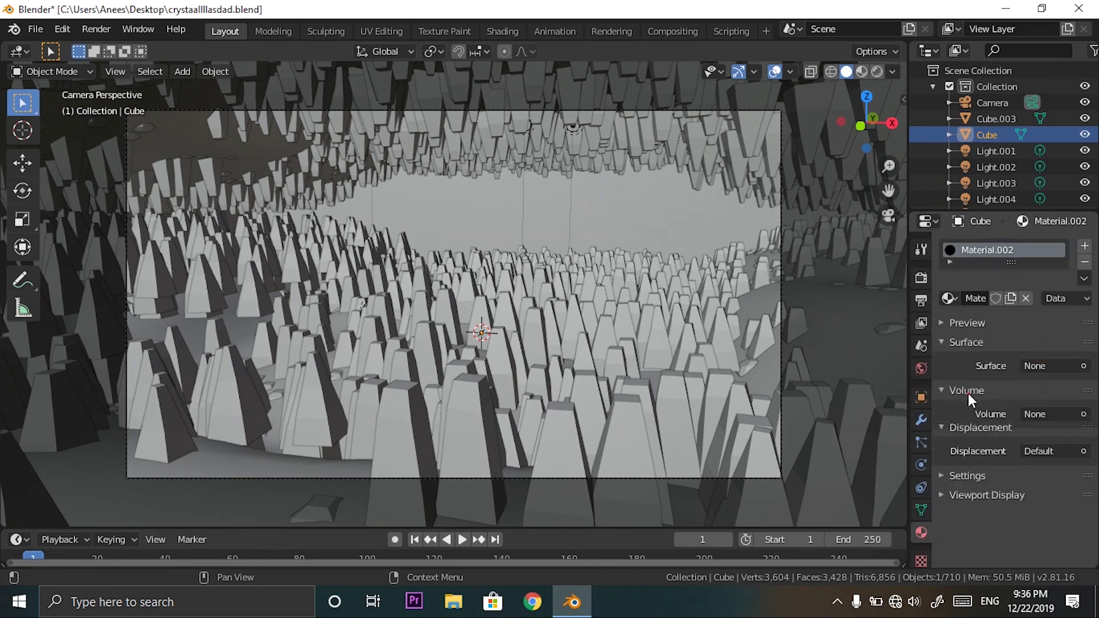
pyautogui.click(1039, 415)
pyautogui.click(1015, 396)
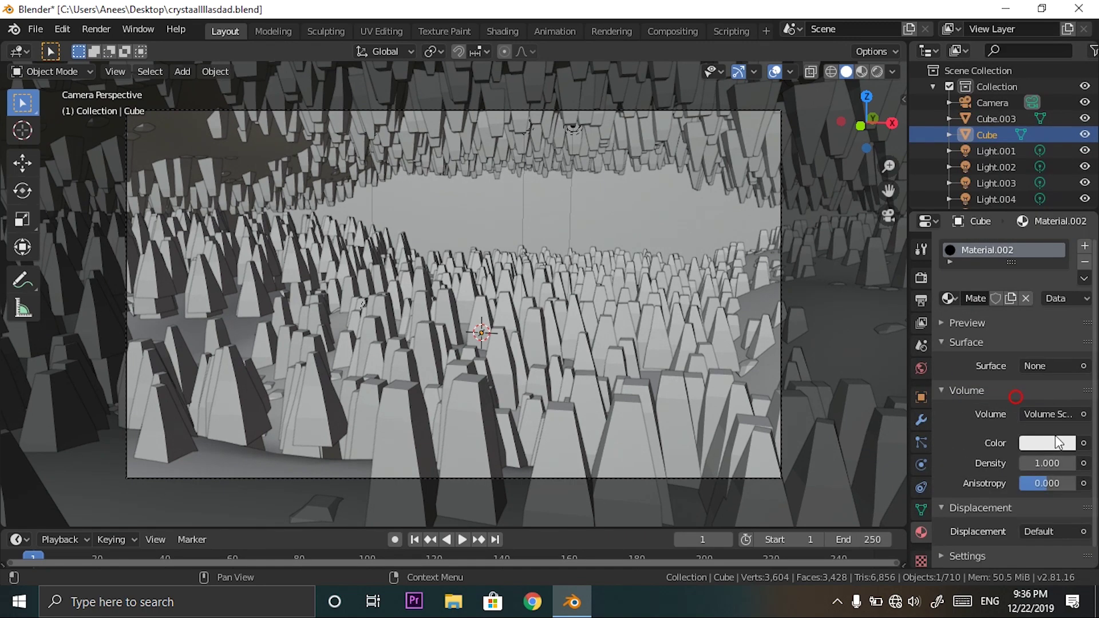
pyautogui.click(1047, 444)
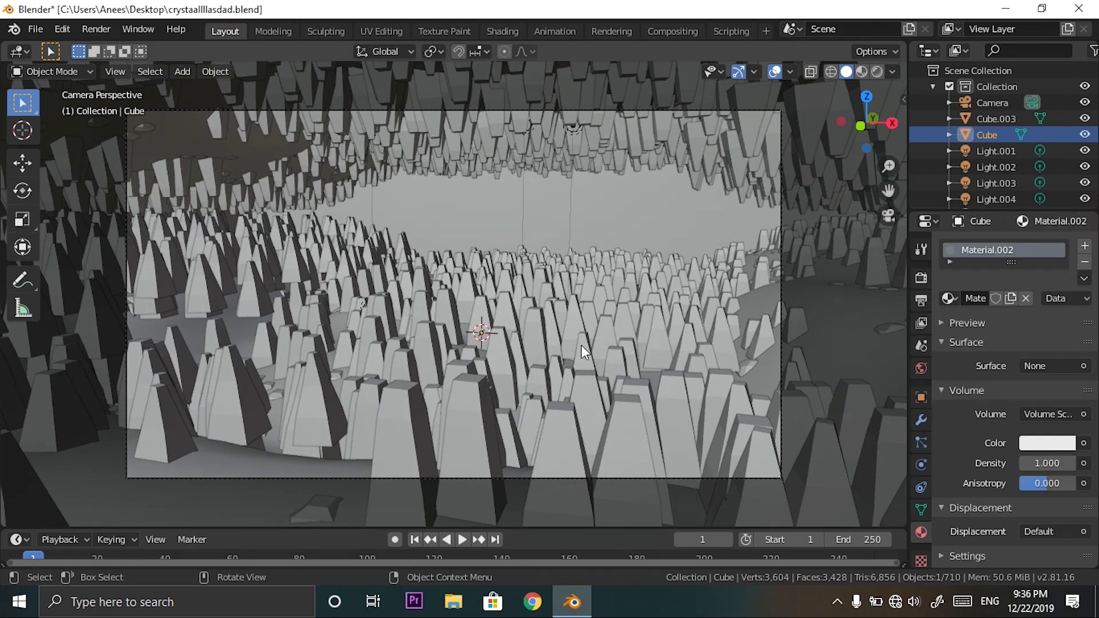
# Switch the viewport to rendered shading and set the scatter volume's color to bright cyan.
pyautogui.press('z')
pyautogui.click(586, 234)
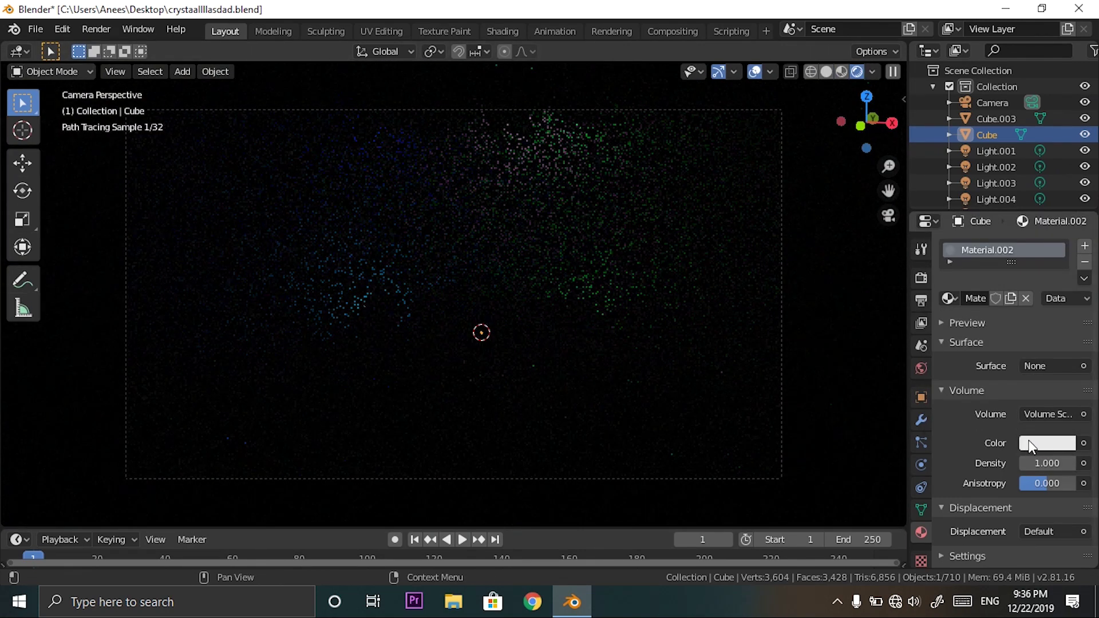
pyautogui.click(1035, 446)
pyautogui.moveTo(995, 261)
pyautogui.mouseDown()
pyautogui.moveTo(990, 242)
pyautogui.moveTo(990, 258)
pyautogui.mouseUp()
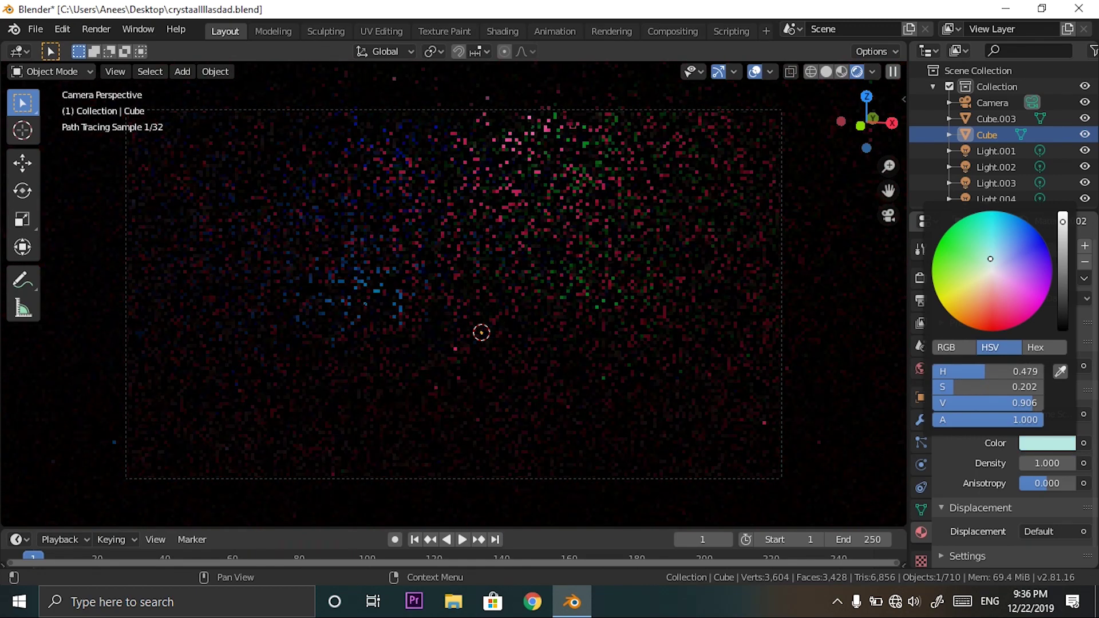
pyautogui.click(1042, 442)
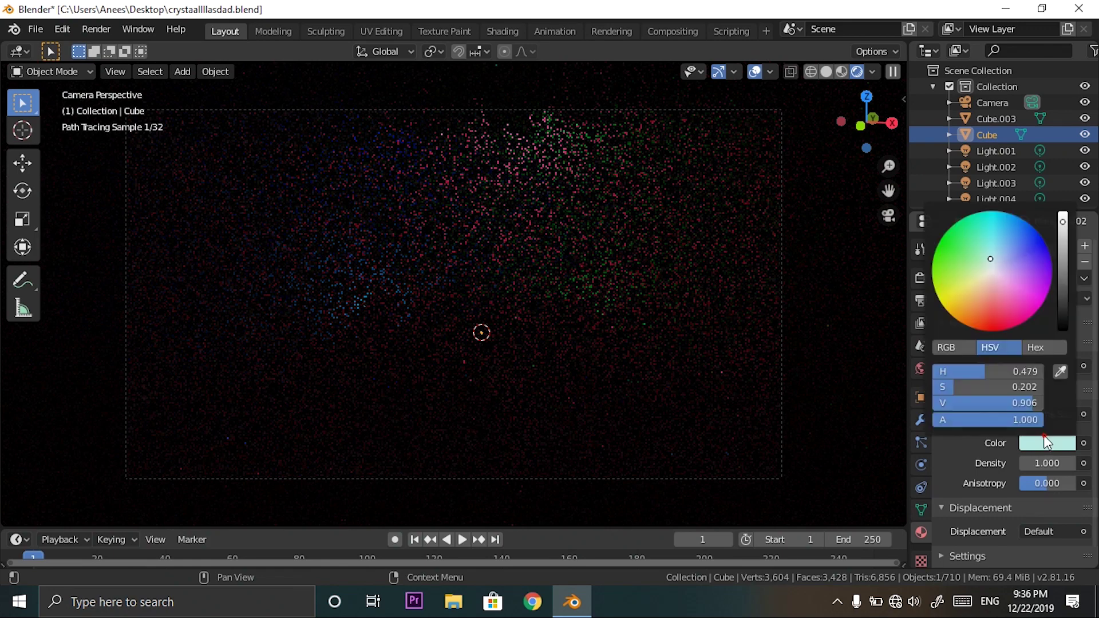
pyautogui.moveTo(993, 234); pyautogui.dragTo(988, 235)
# Try a density of 0.05 for the cube's scatter volume and settle on 0.03.
pyautogui.click(1047, 458)
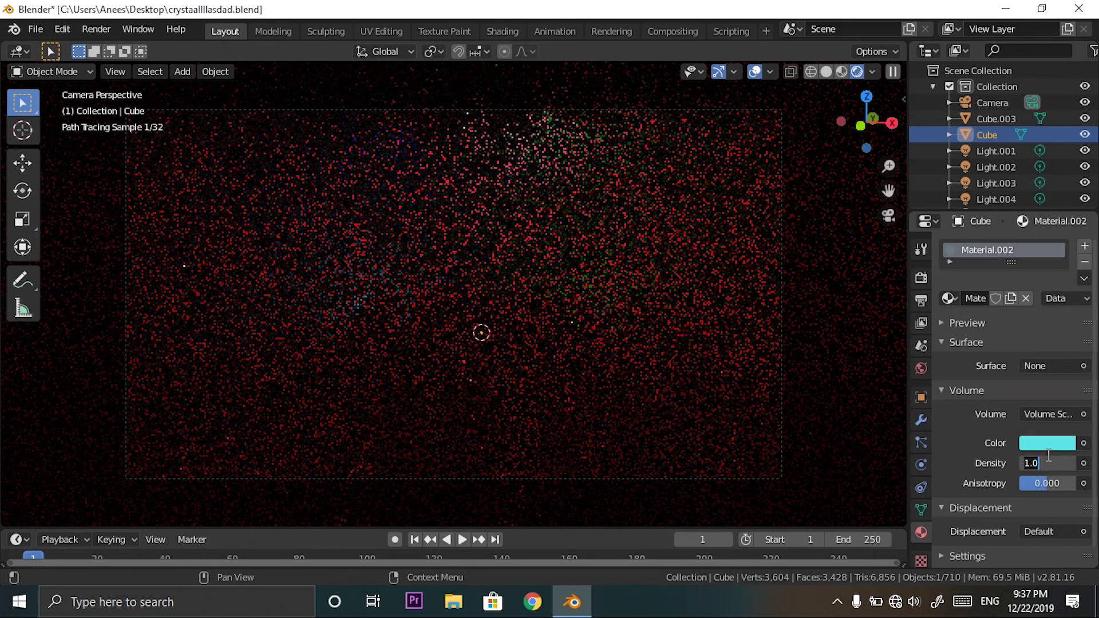
pyautogui.press('BackSpace')
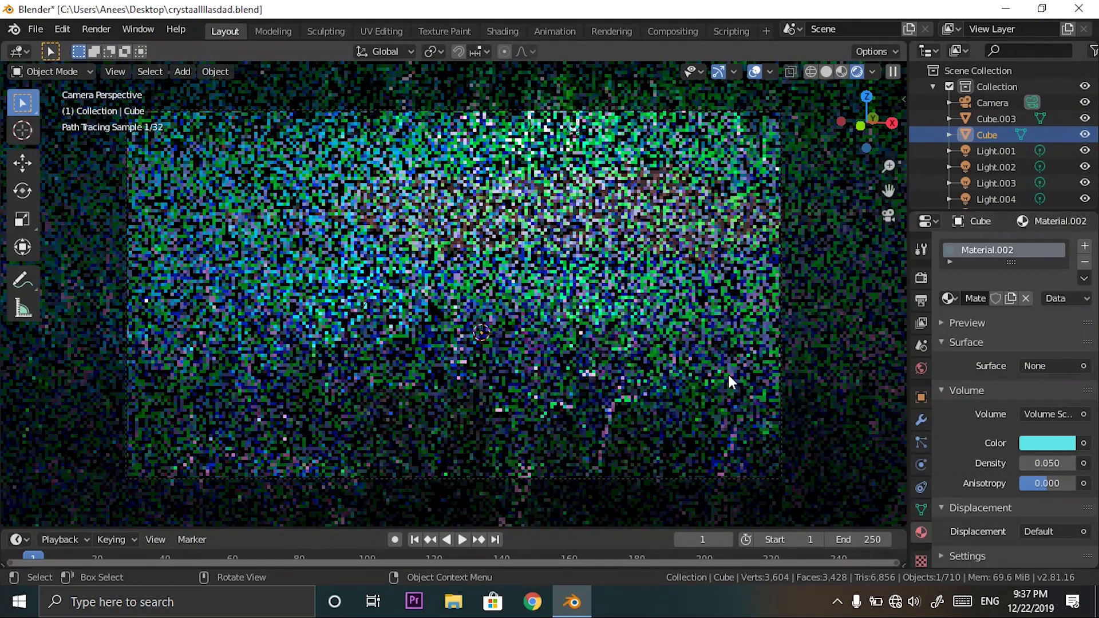
pyautogui.click(1046, 462)
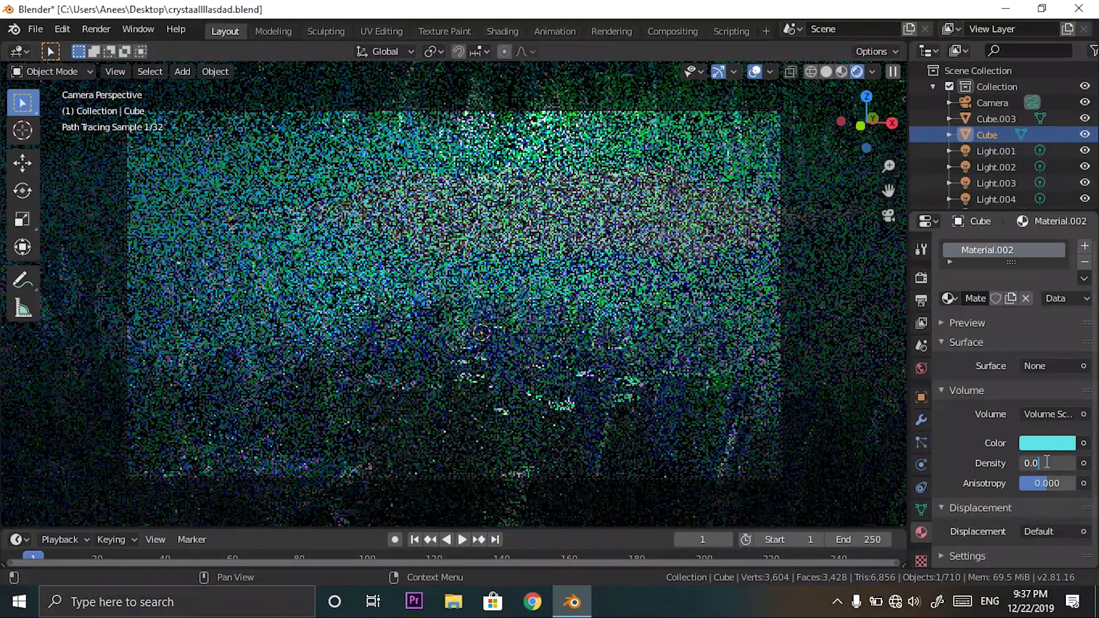
pyautogui.write('3')
pyautogui.press('Return')
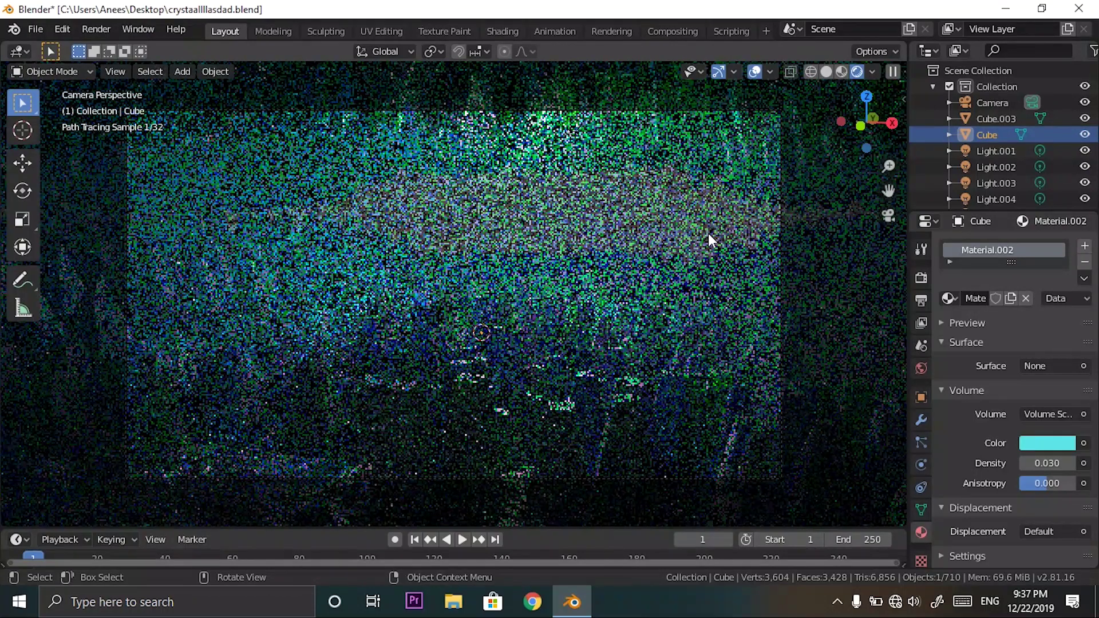
pyautogui.click(1046, 462)
pyautogui.click(1046, 462)
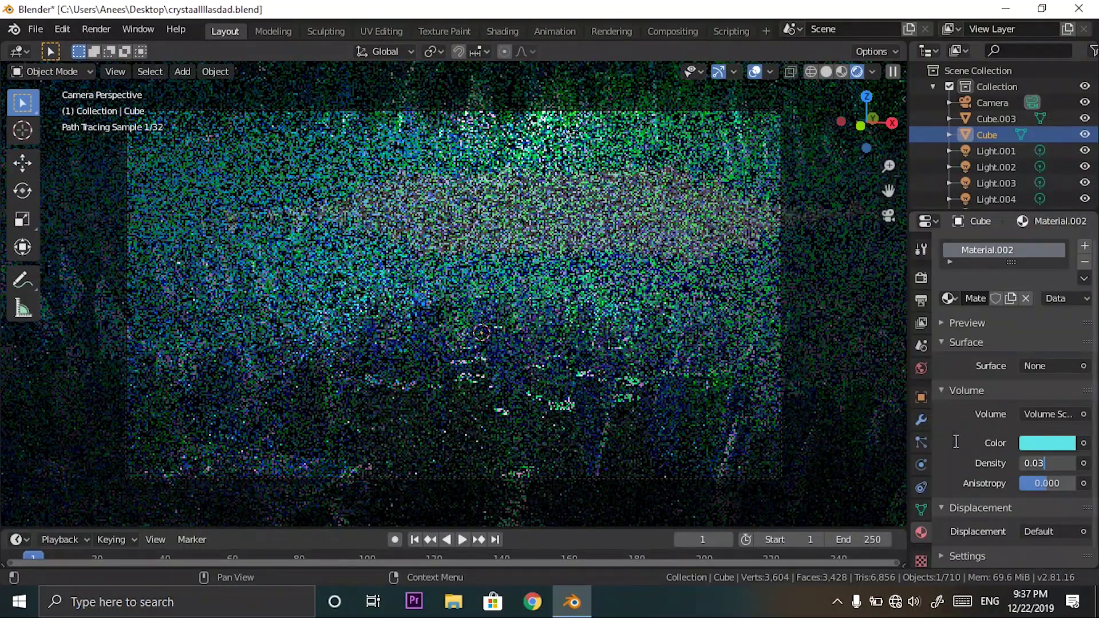
pyautogui.press('Return')
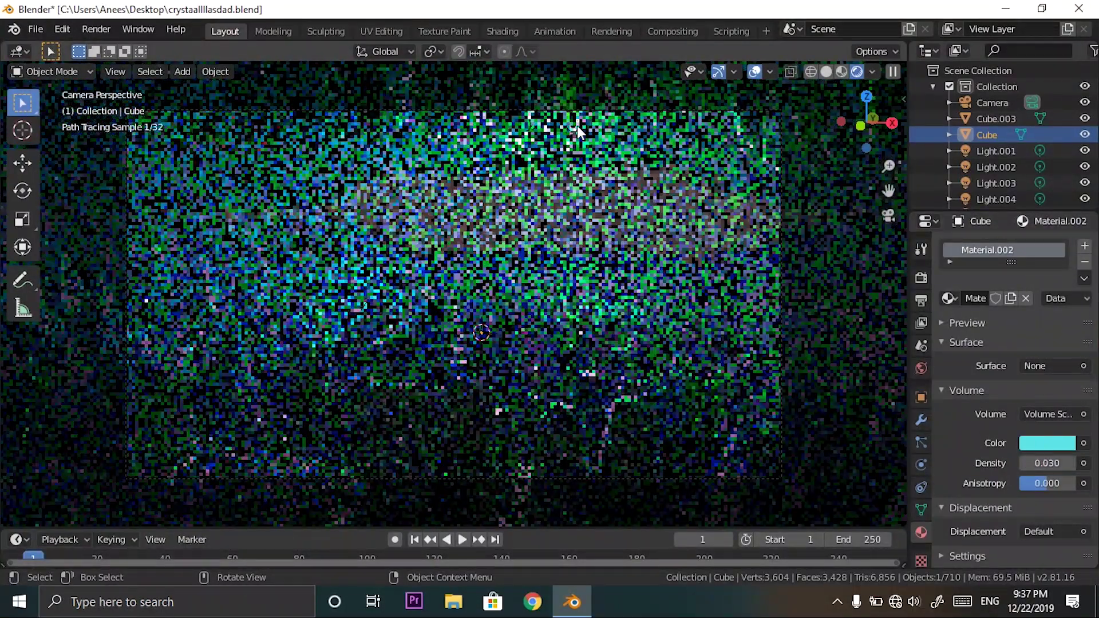
# Reduce the power of the two green point lights, Light.001 and Light.002, to 100 W each.
pyautogui.click(577, 125)
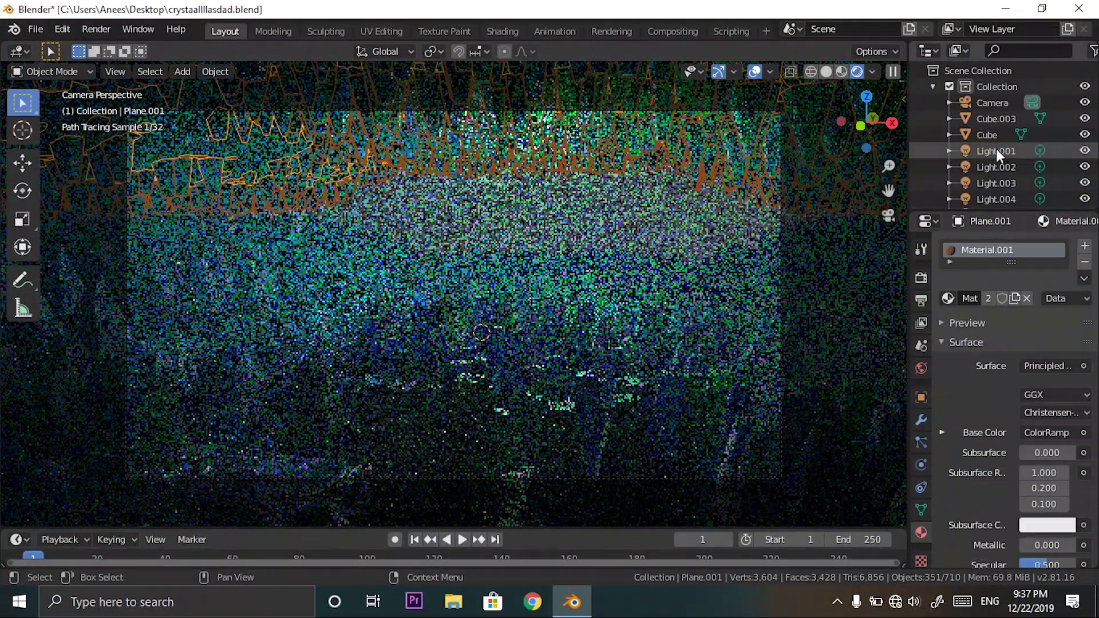
pyautogui.click(995, 151)
pyautogui.click(1054, 353)
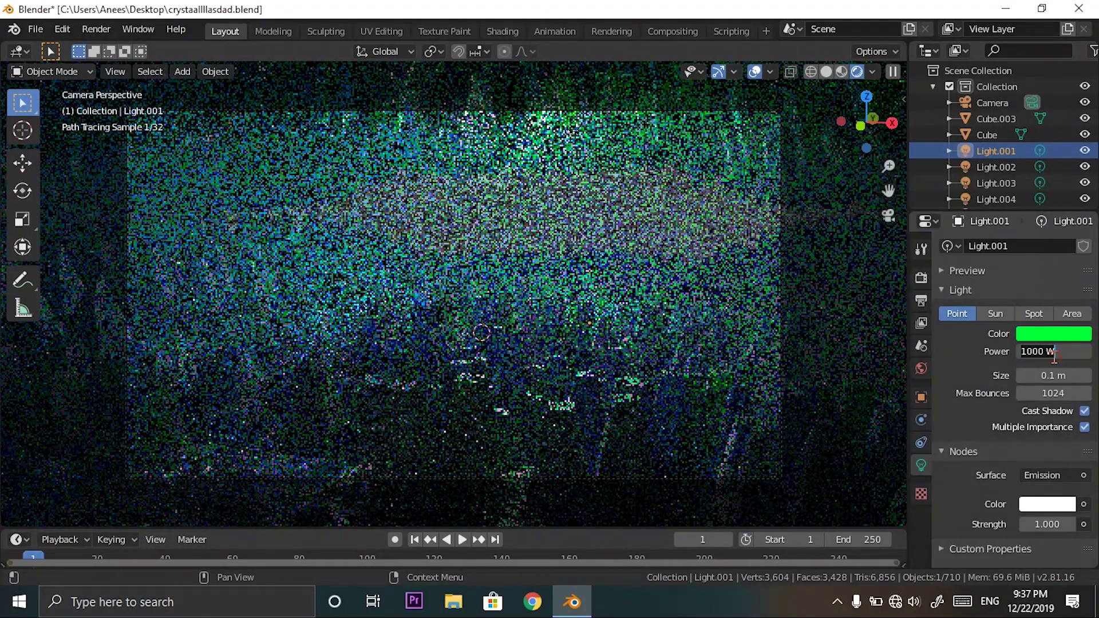
pyautogui.click(1044, 353)
pyautogui.press('Return')
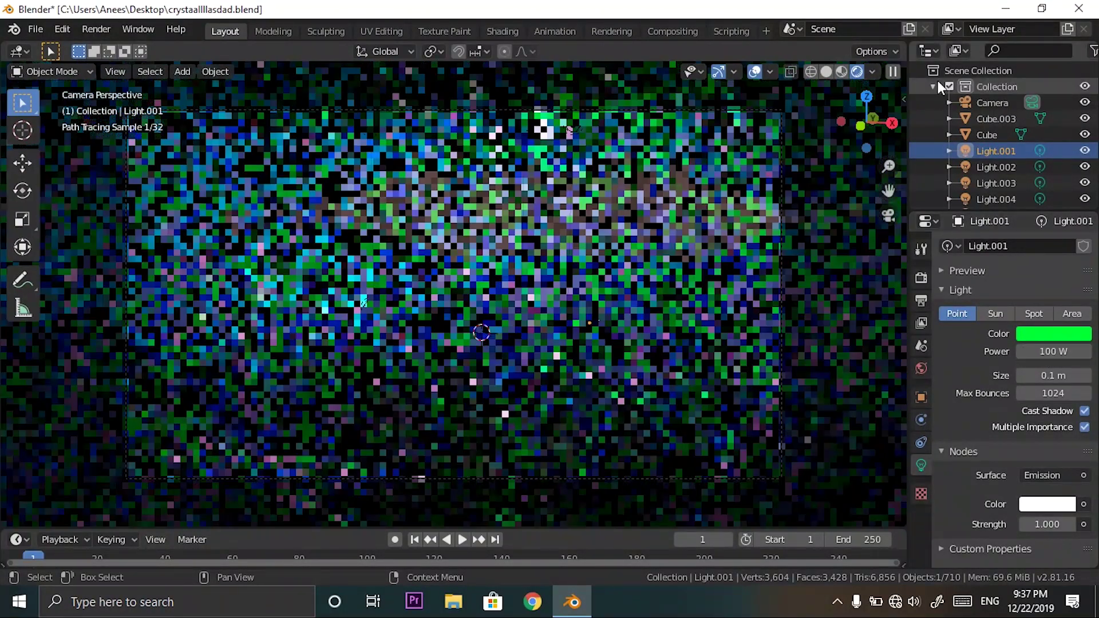
pyautogui.click(992, 169)
pyautogui.click(1048, 351)
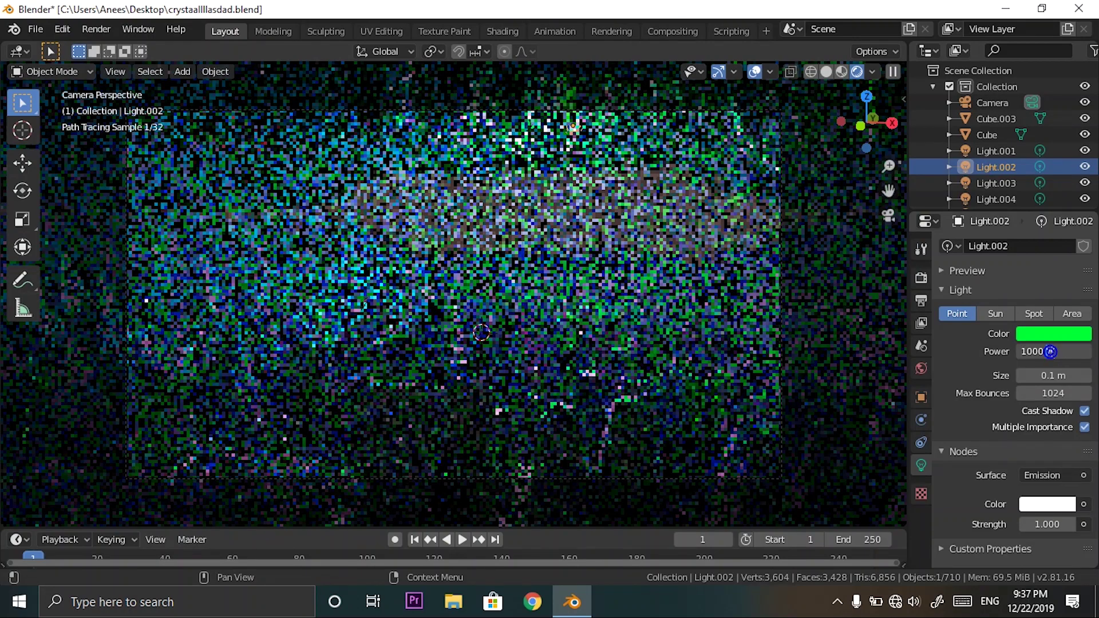
# Set the power of the blue point light Light.003 to 100 W.
pyautogui.click(1008, 183)
pyautogui.click(1054, 357)
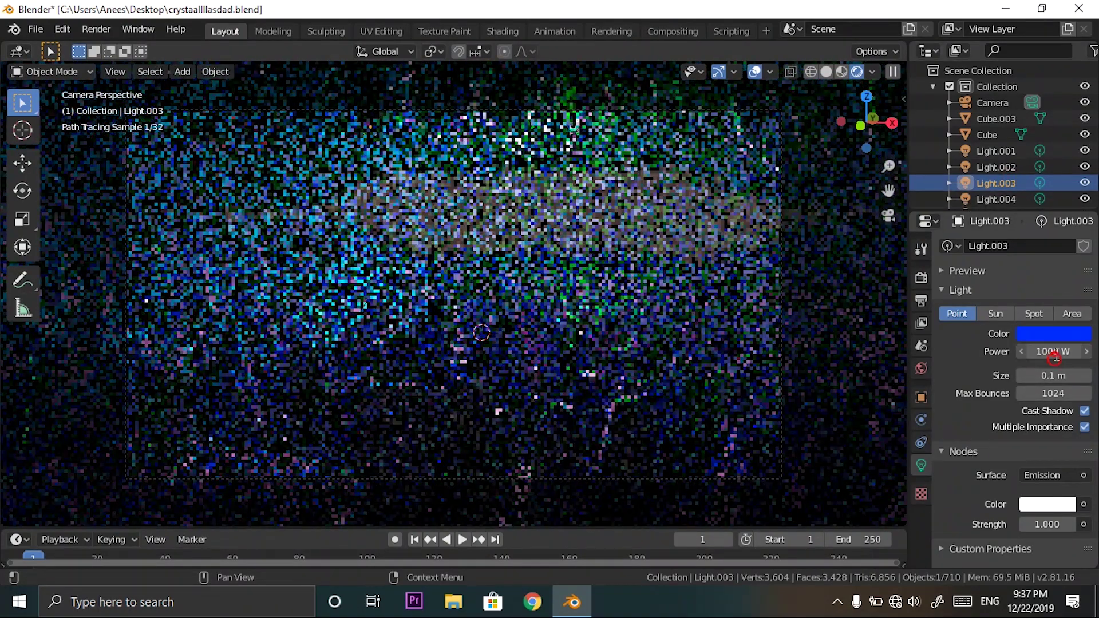
pyautogui.click(1045, 353)
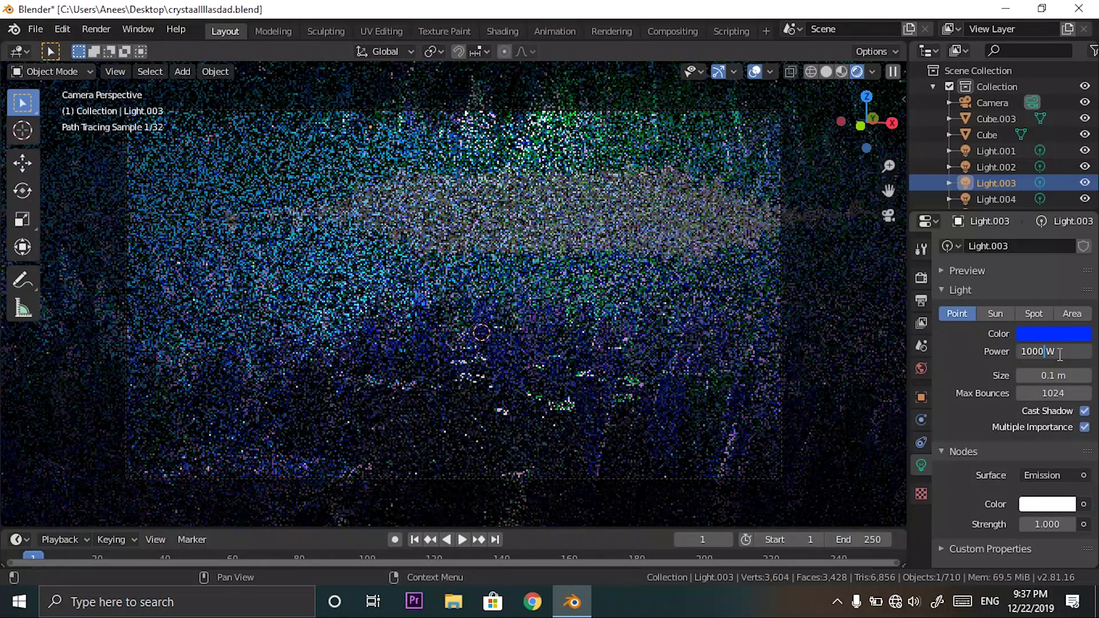
pyautogui.press('BackSpace')
pyautogui.press('Return')
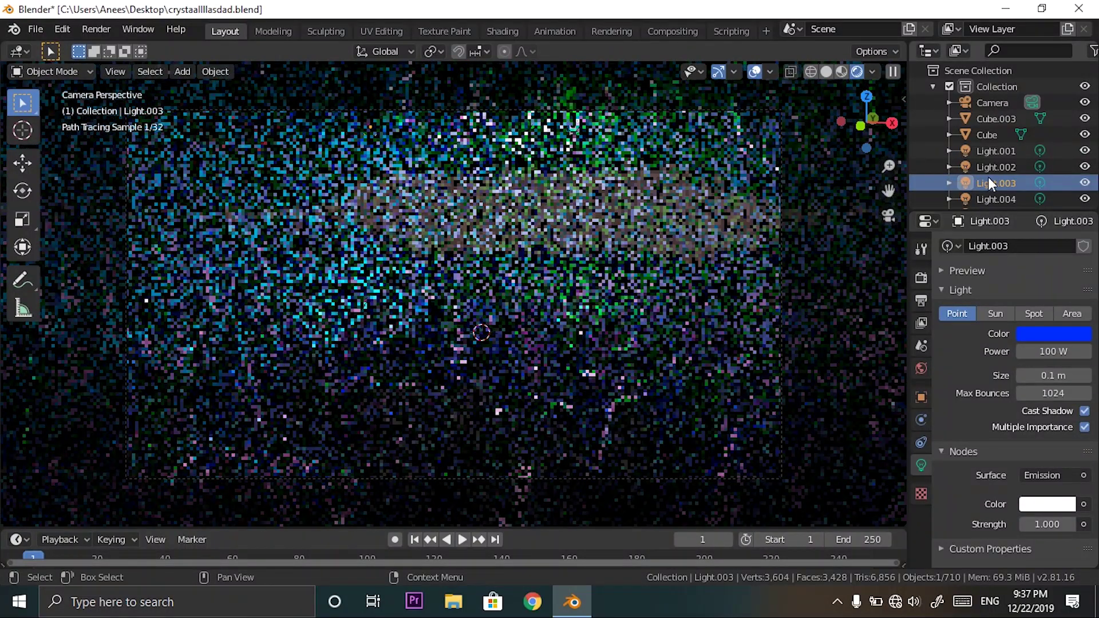
# Set the power of the pink point light Light.004 to 100 W.
pyautogui.click(991, 198)
pyautogui.click(1040, 351)
pyautogui.click(1039, 352)
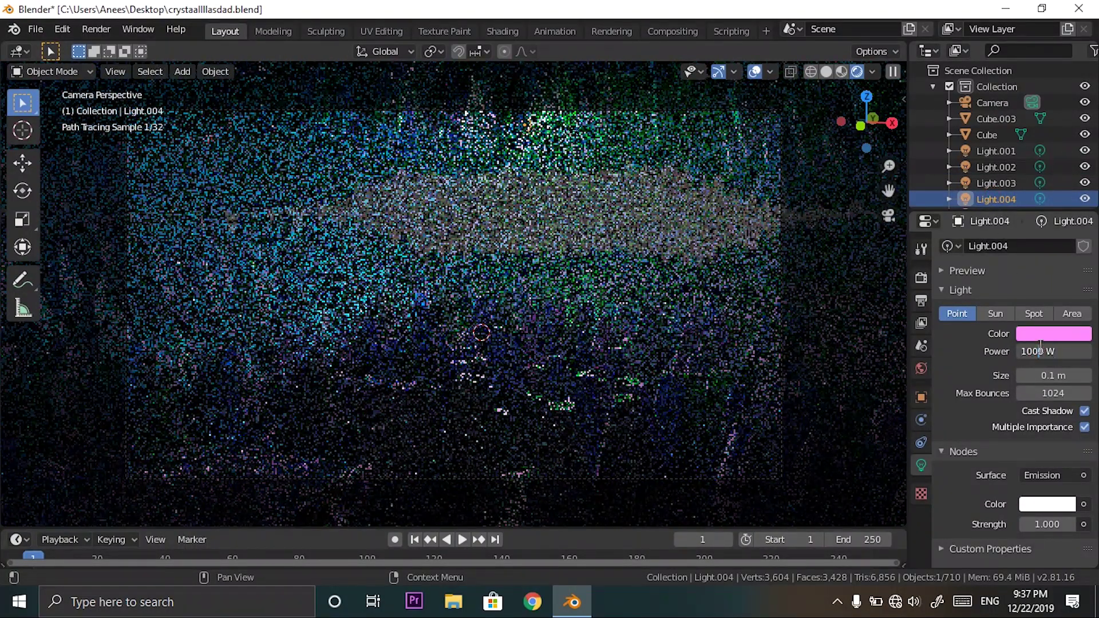
pyautogui.press('Return')
# Set the power of the light-blue point light named Light to 100 W.
pyautogui.scroll(-3, 1005, 191)
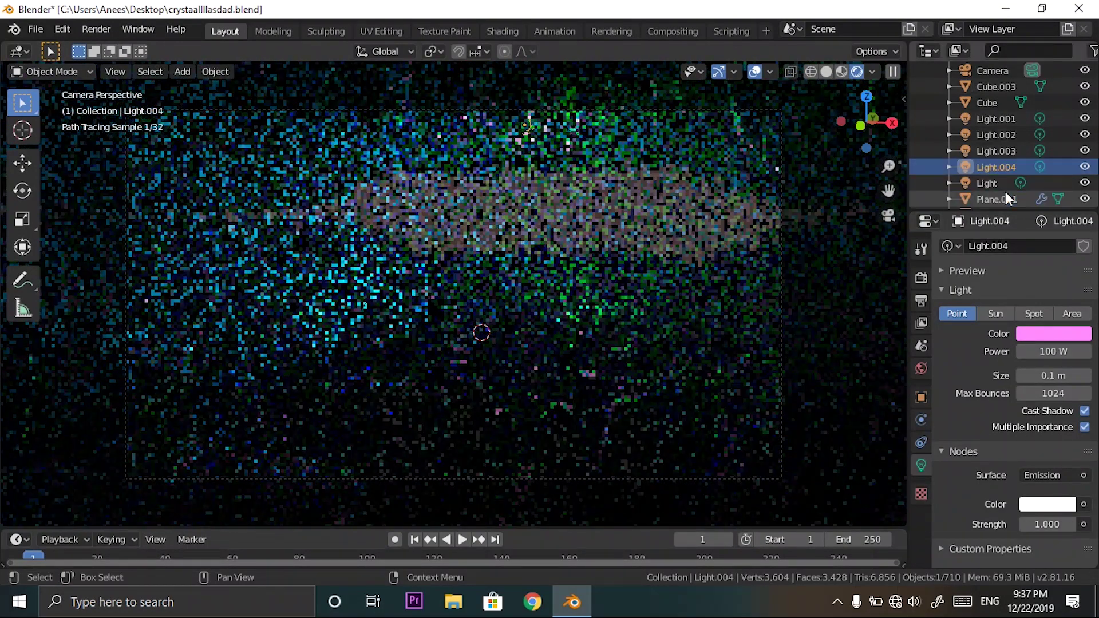
pyautogui.click(1001, 163)
pyautogui.click(1045, 351)
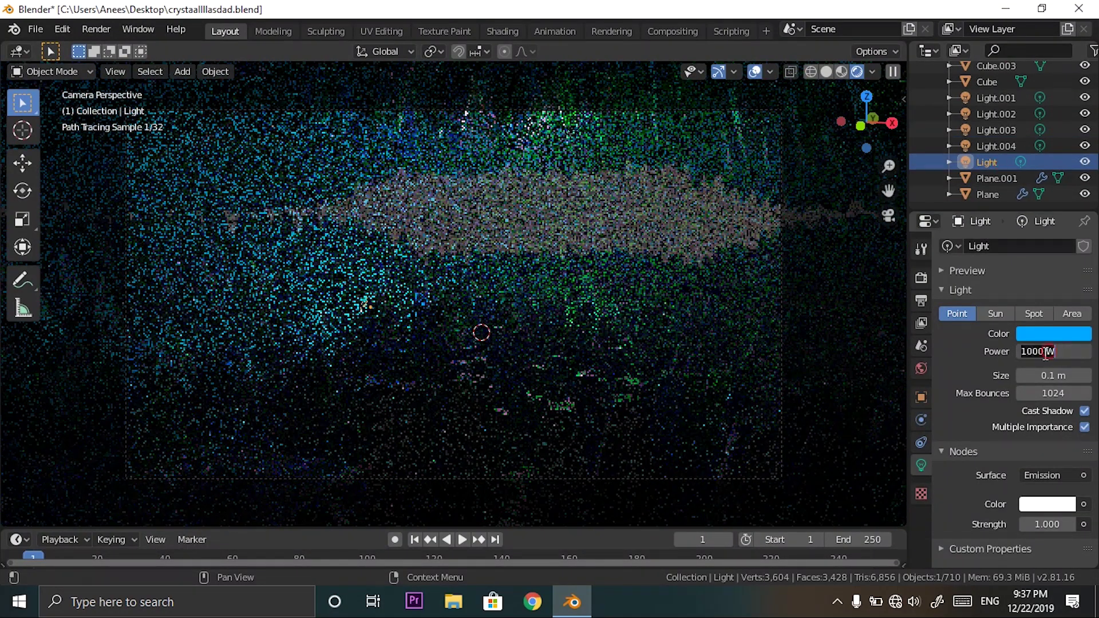
pyautogui.click(1044, 351)
pyautogui.press('Return')
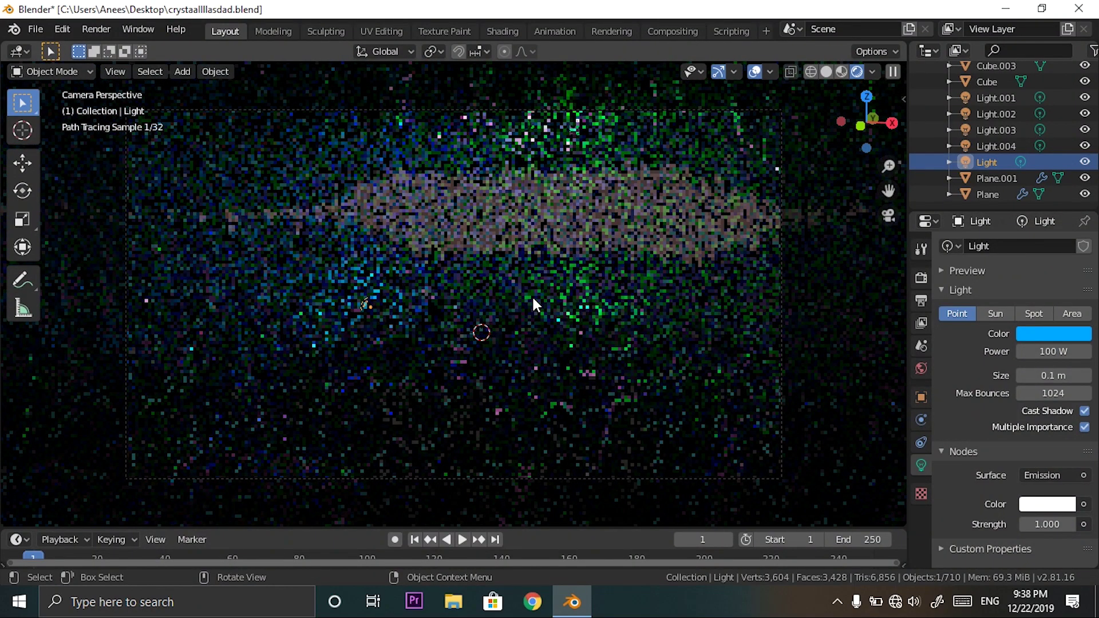
pyautogui.scroll(2, 533, 303)
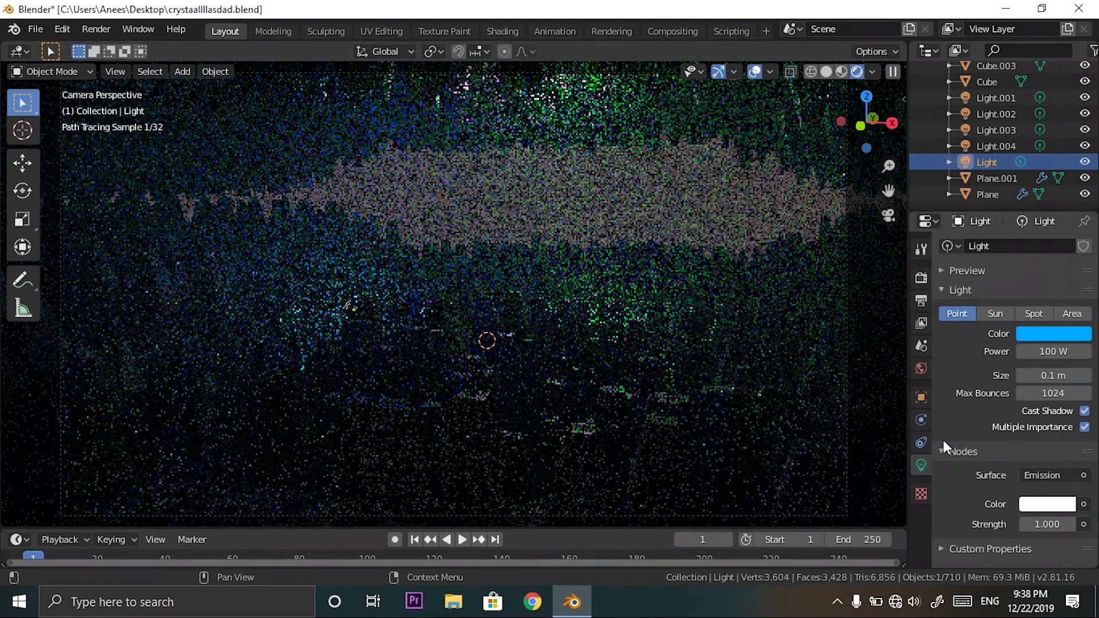
# Assign a Principled BSDF surface shader to the scatter cube's material and save the file.
pyautogui.click(706, 198)
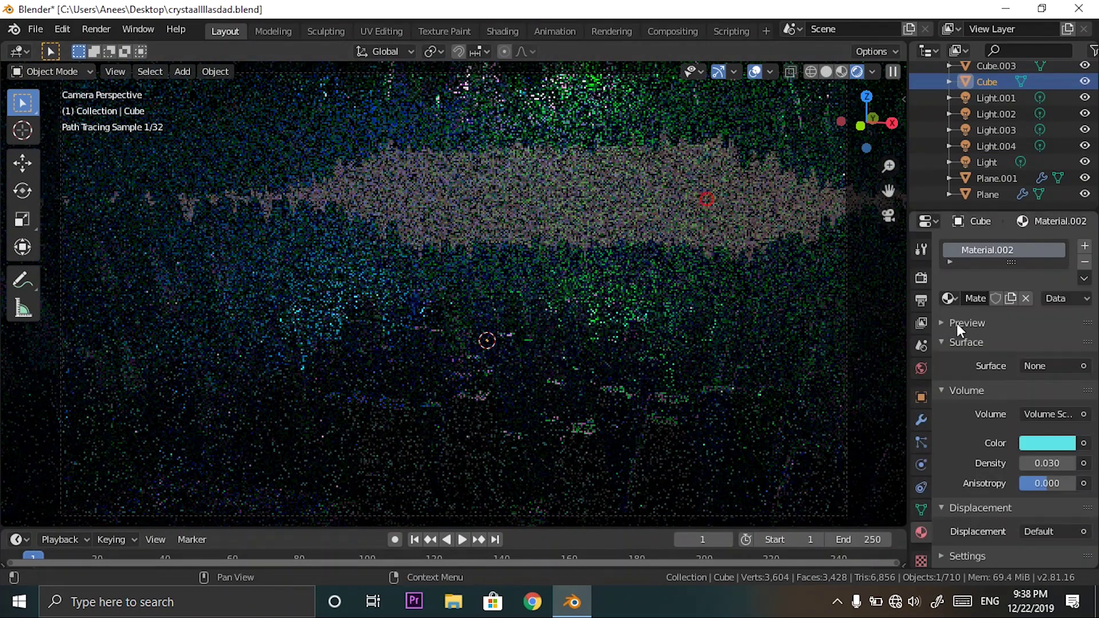
pyautogui.click(1049, 365)
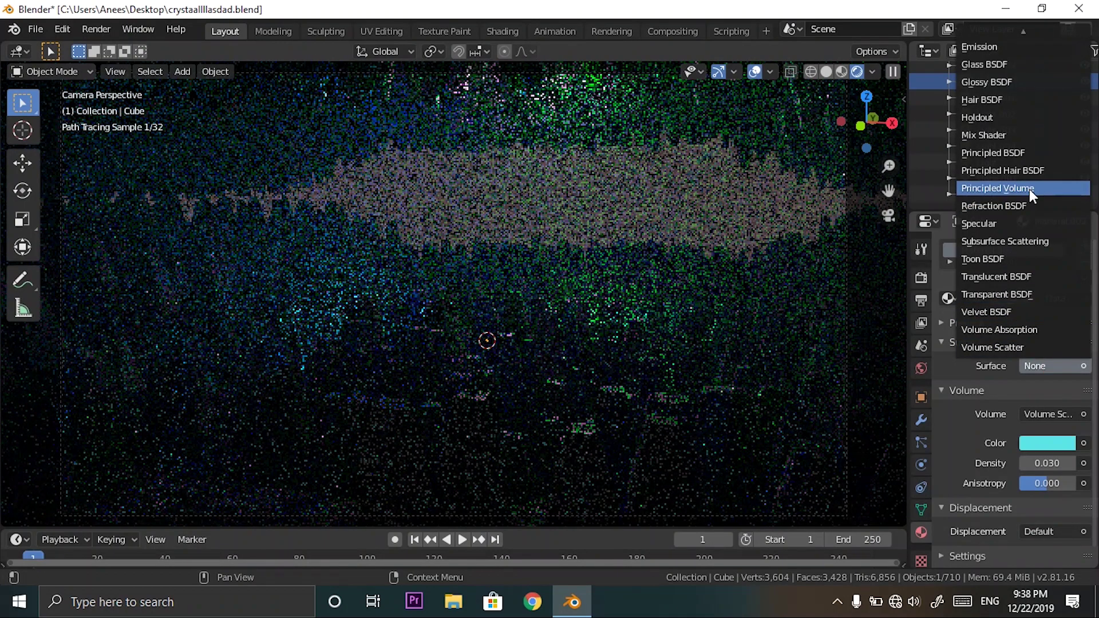
pyautogui.click(1034, 153)
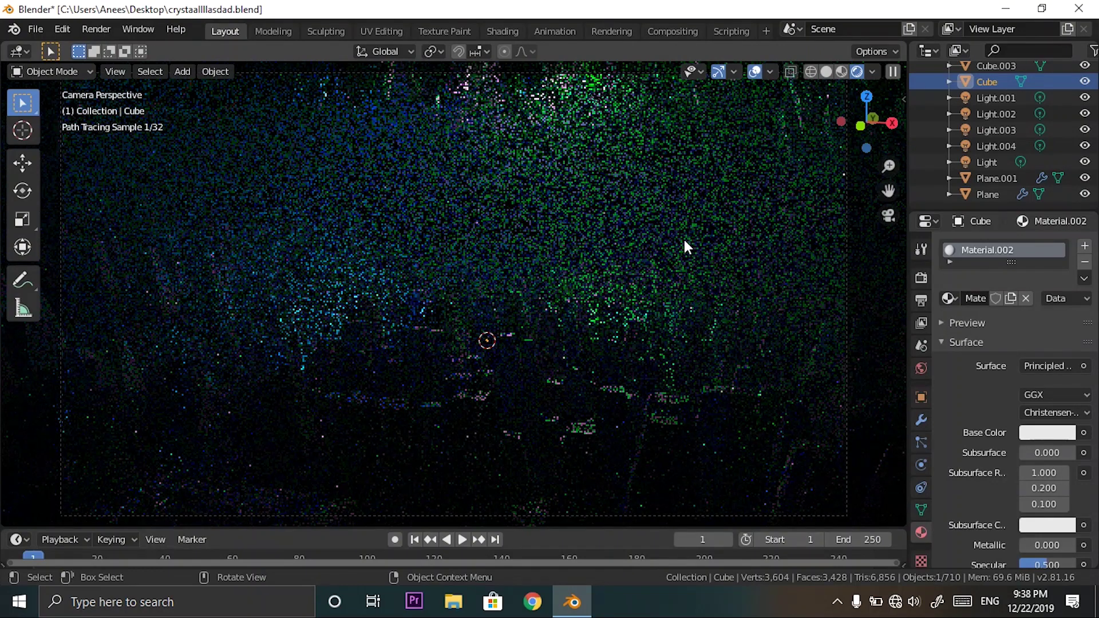
pyautogui.hotkey('ctrl', 's')
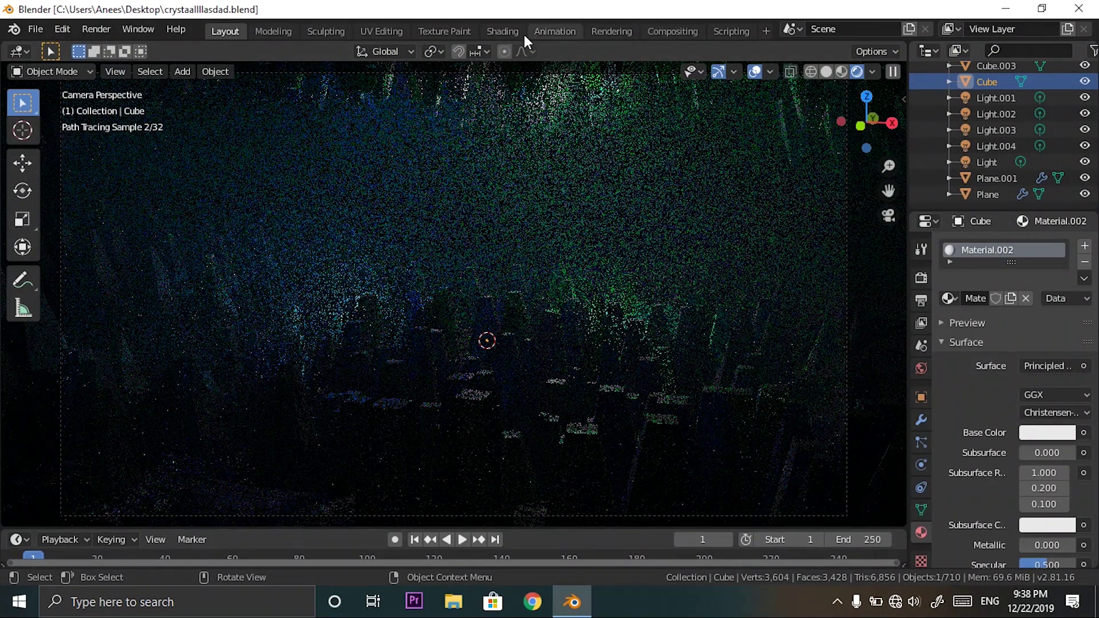
# Enable compositing nodes for the scene and spread the Render Layers and Composite nodes apart.
pyautogui.click(657, 30)
pyautogui.press('n')
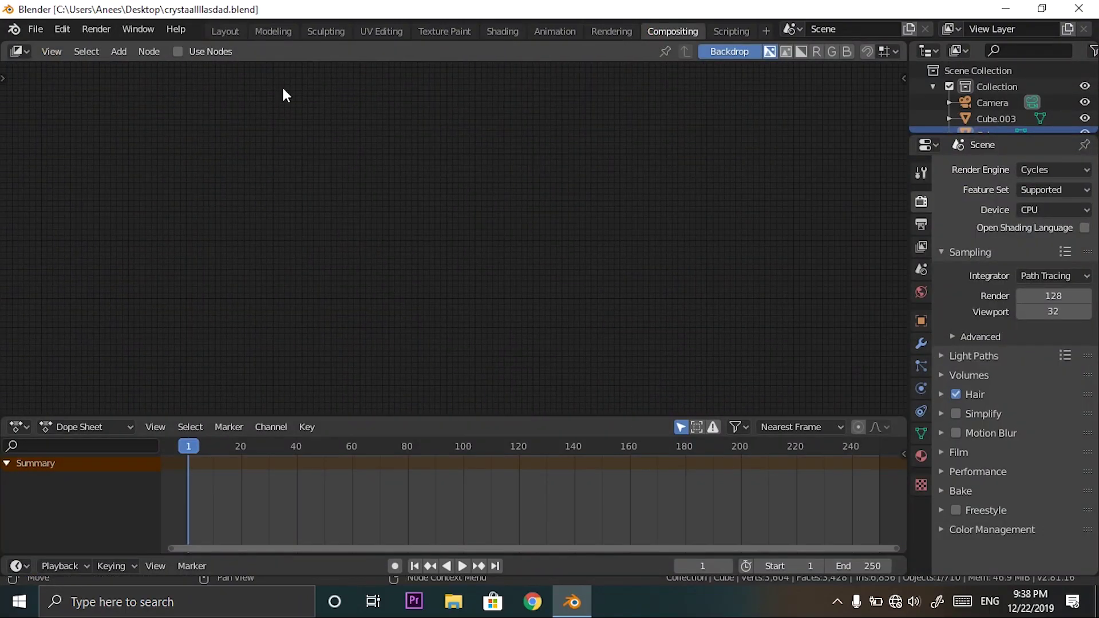
pyautogui.click(202, 52)
pyautogui.scroll(5, 344, 143)
pyautogui.moveTo(404, 191); pyautogui.dragTo(211, 190)
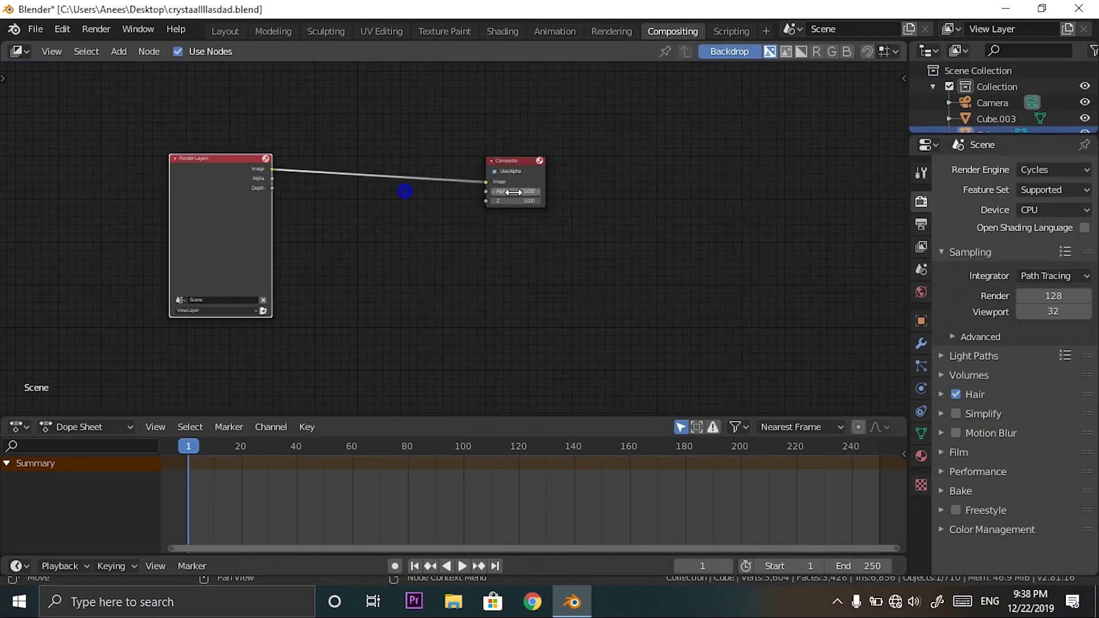
pyautogui.moveTo(512, 172); pyautogui.dragTo(745, 195)
# Add a Denoise node and insert it on the image link between the Render Layers and Composite nodes.
pyautogui.click(508, 167)
pyautogui.hotkey('shift', 'a')
pyautogui.click(505, 235)
pyautogui.write('d')
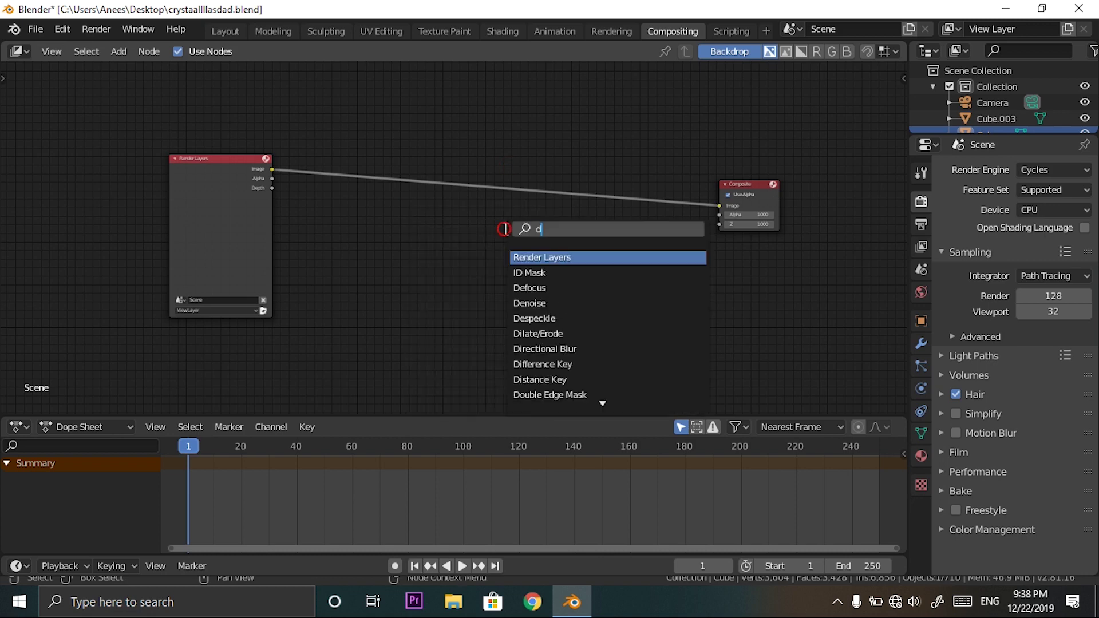
pyautogui.write('enoi')
pyautogui.click(531, 261)
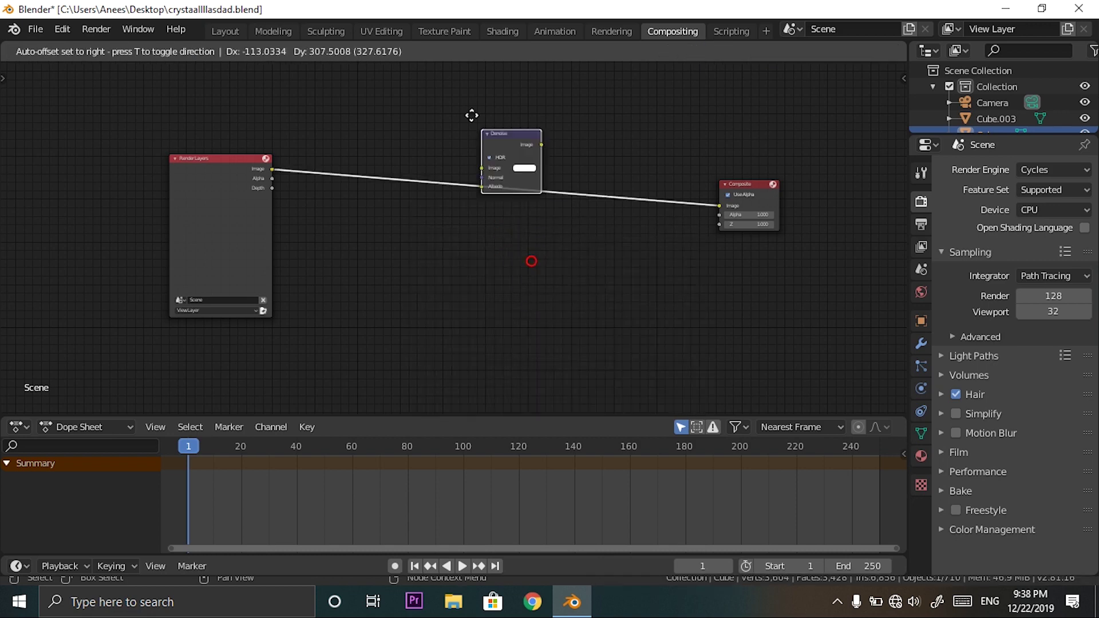
pyautogui.click(460, 174)
pyautogui.scroll(9, 458, 226)
pyautogui.moveTo(575, 170); pyautogui.dragTo(592, 249, button='middle')
pyautogui.scroll(-1, 646, 277)
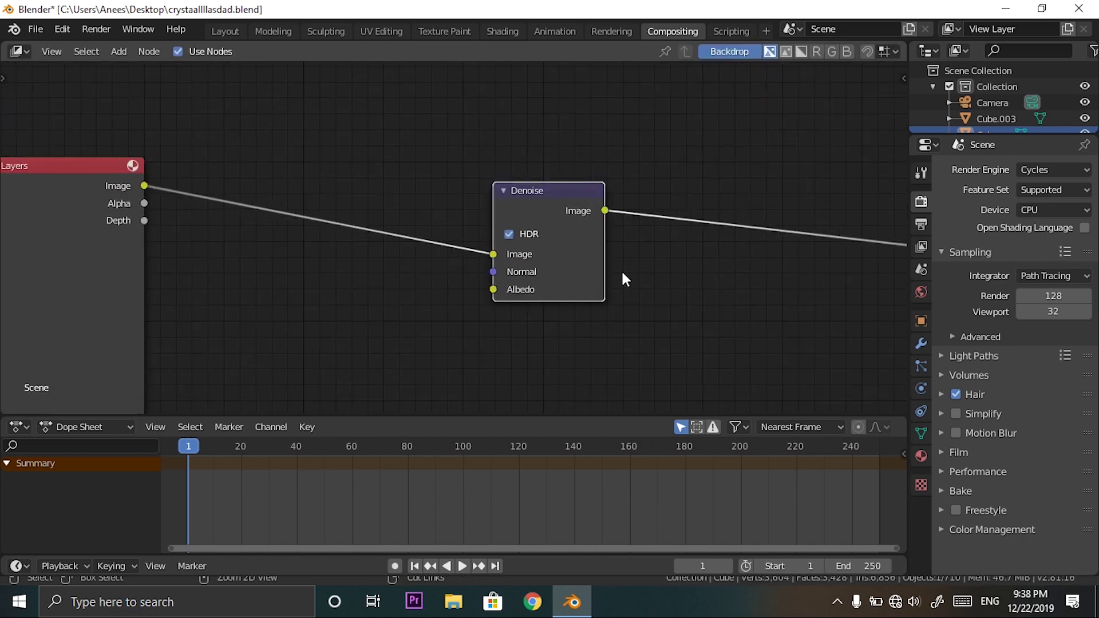
# Save the file with the denoising setup and return to the Layout workspace.
pyautogui.hotkey('ctrl', 's')
pyautogui.click(226, 31)
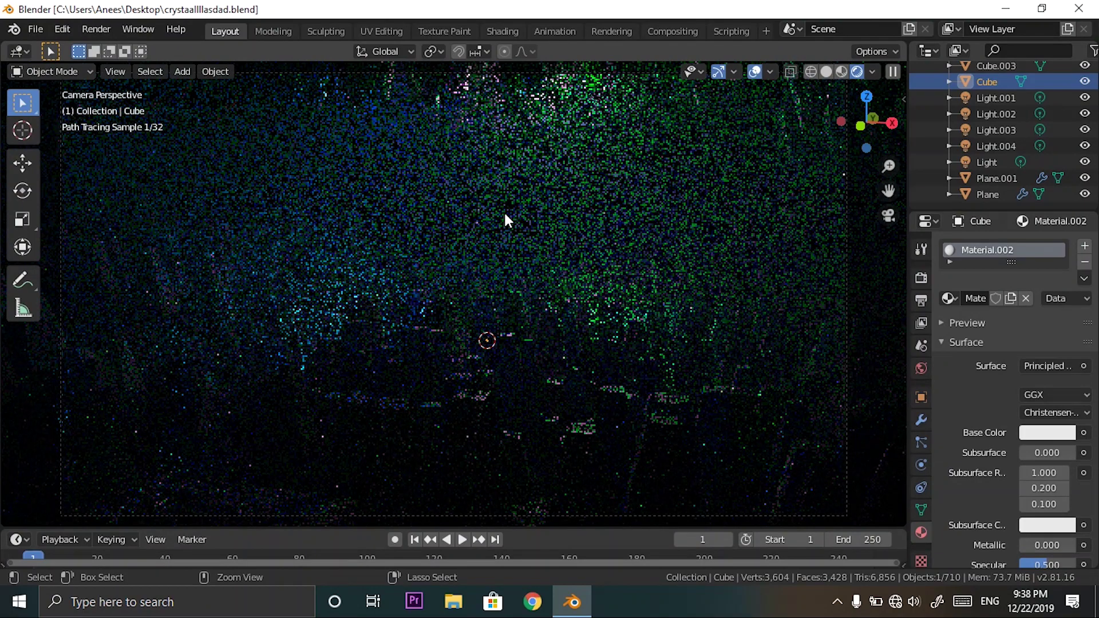
pyautogui.hotkey('ctrl', 's')
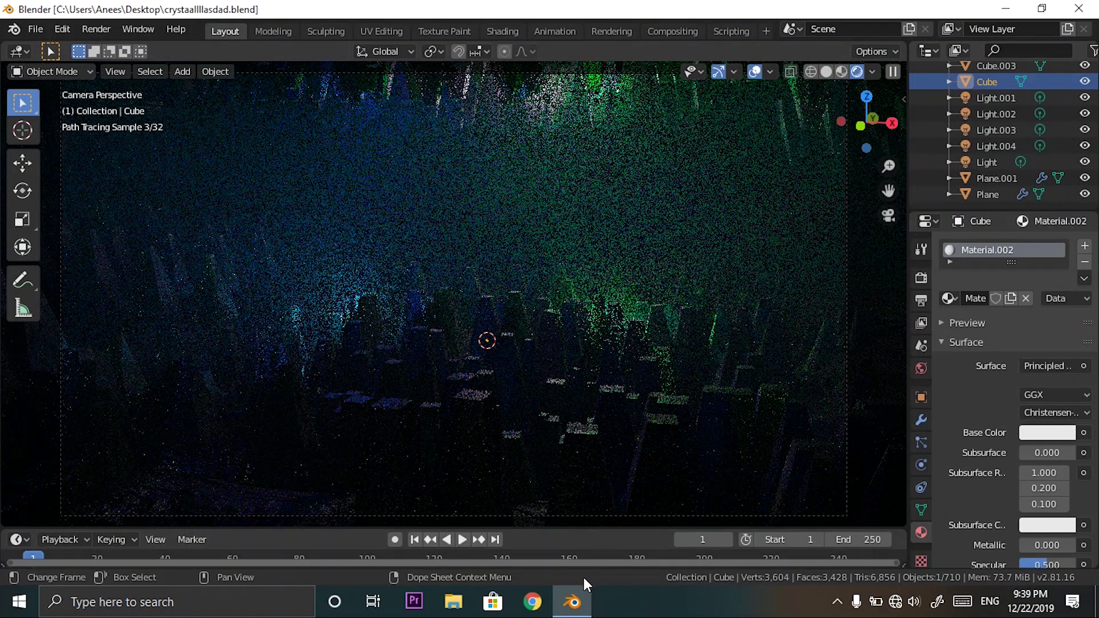
pyautogui.click(835, 606)
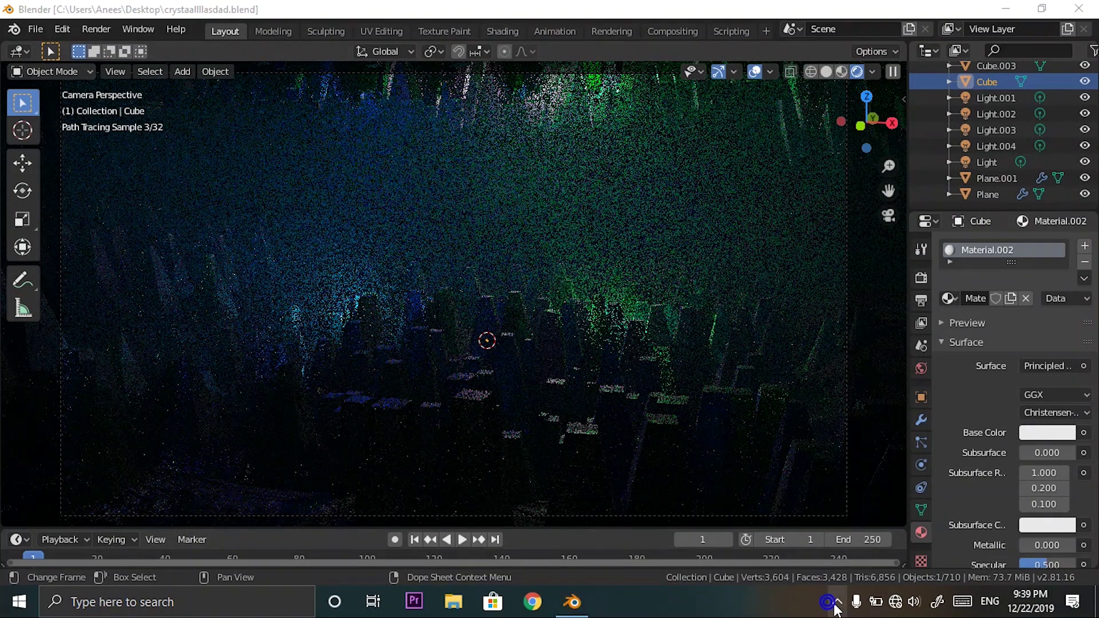
pyautogui.rightClick(873, 575)
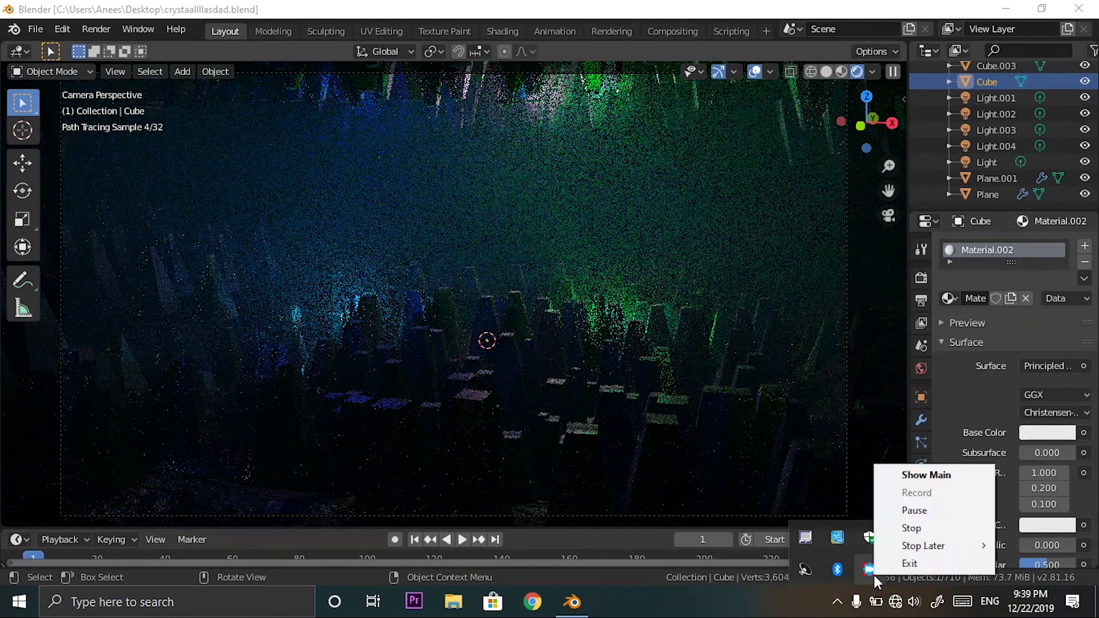